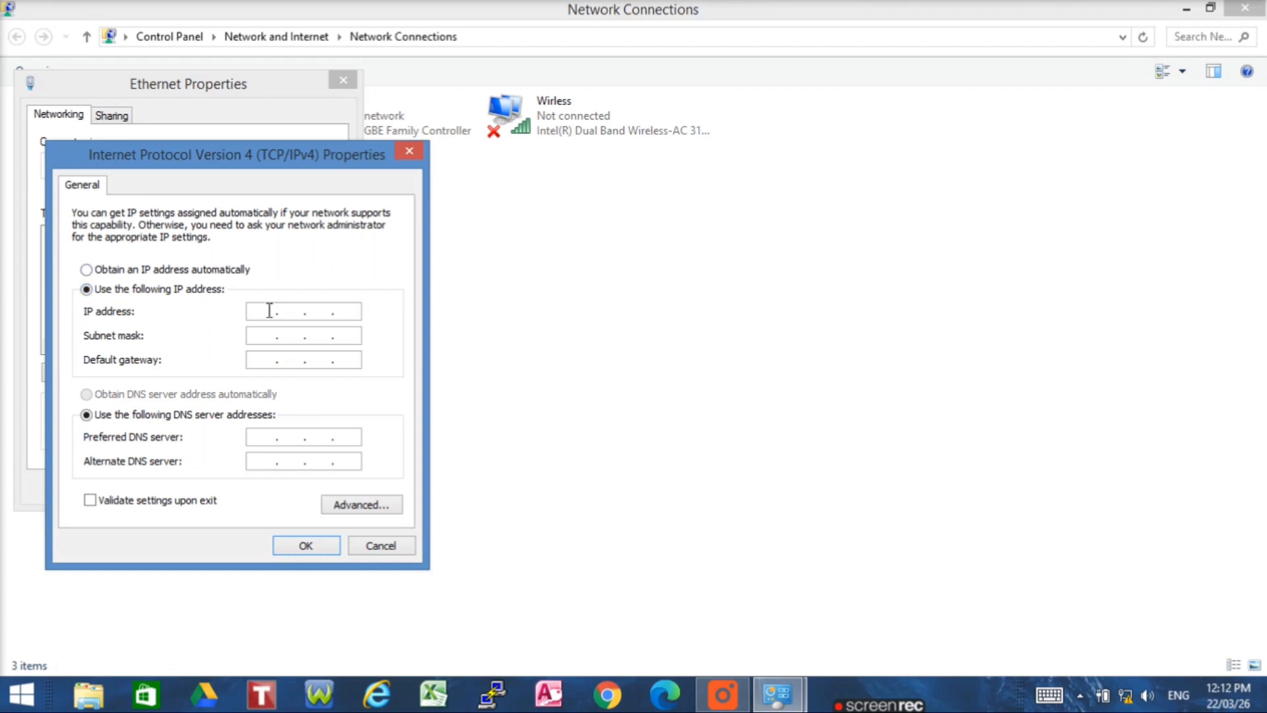
- Assign Ethernet the static IPv4 192.168.1.85, mask 255.255.255.0, and close the network windows
type("192 . 168 . 1 . 85")
left_click(313, 338)
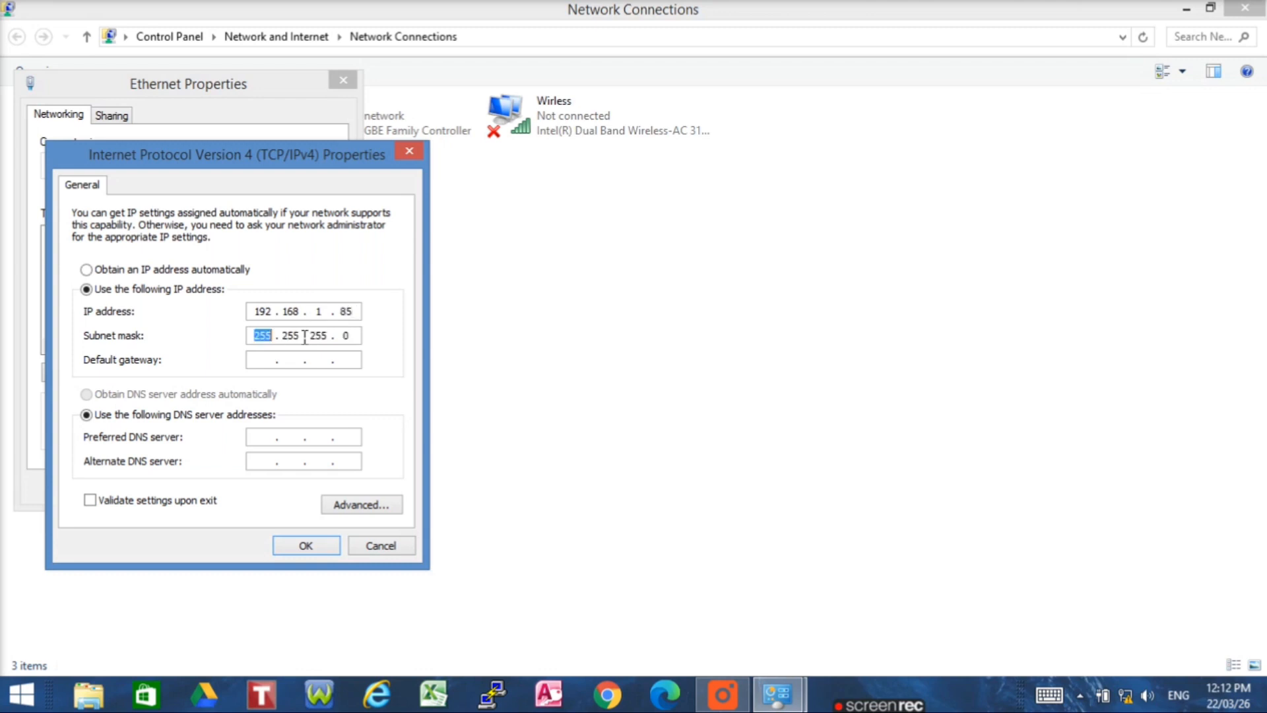
left_click(306, 546)
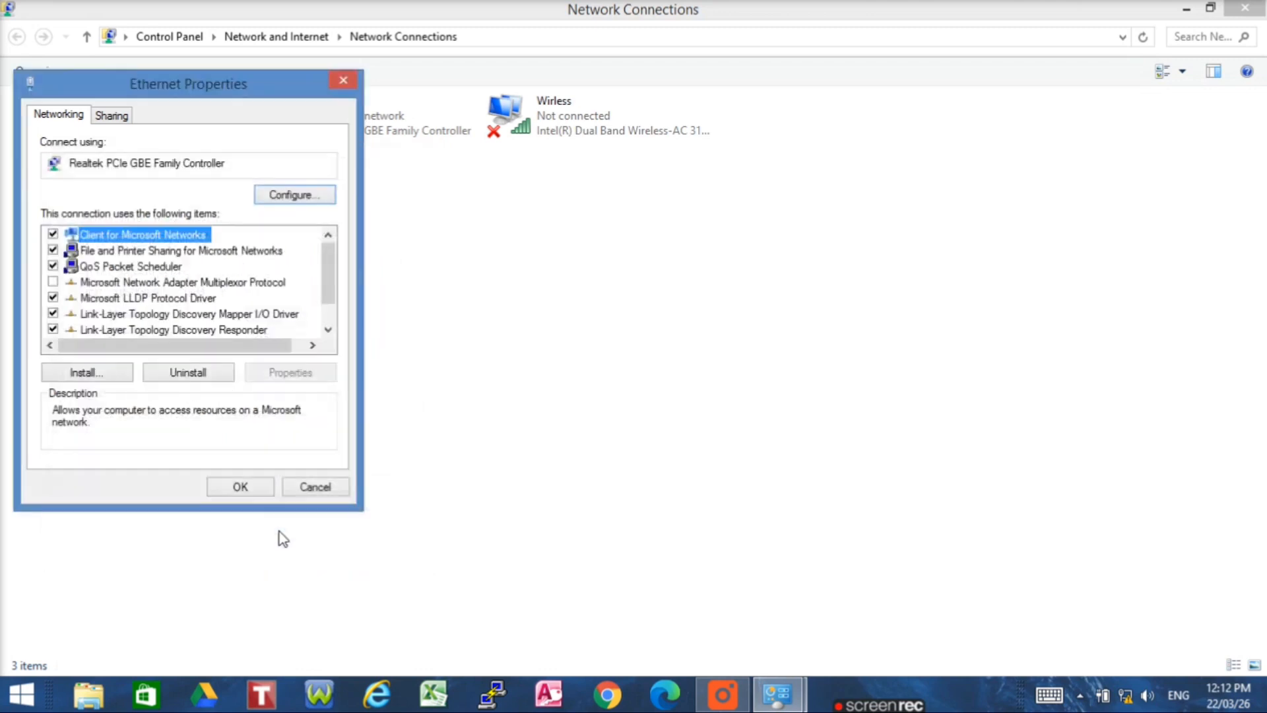
left_click(241, 486)
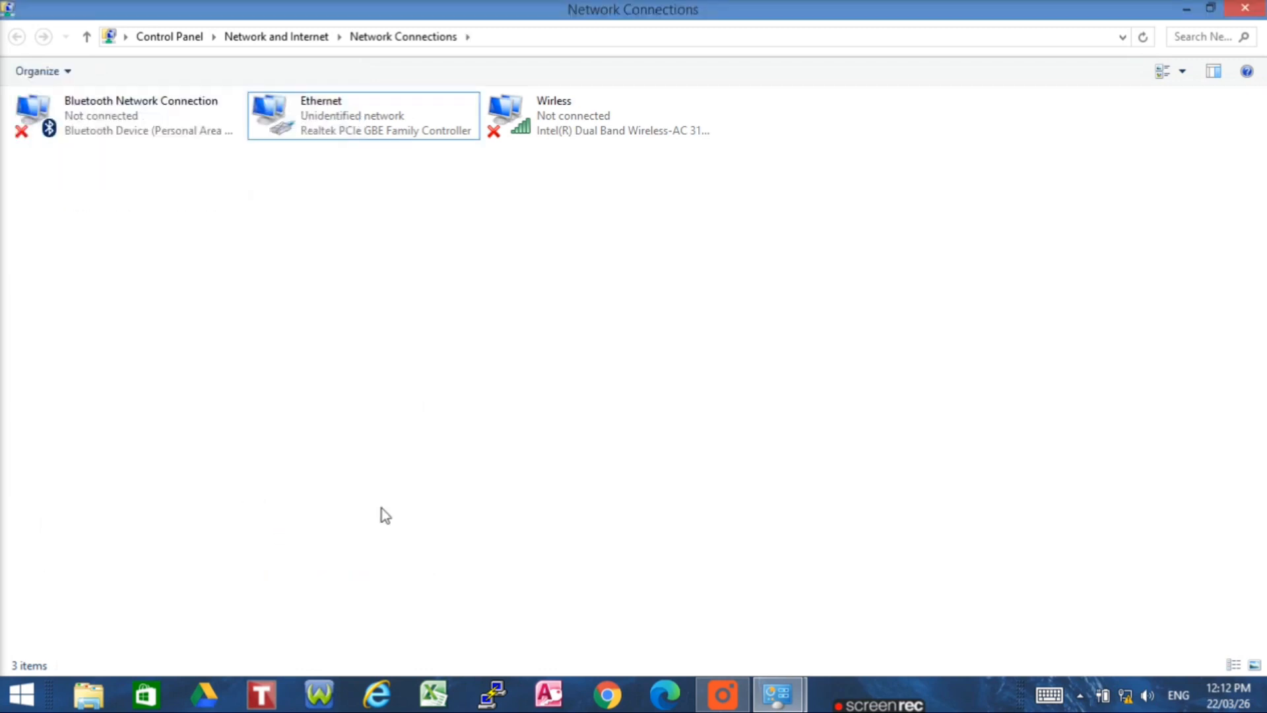
left_click(1244, 10)
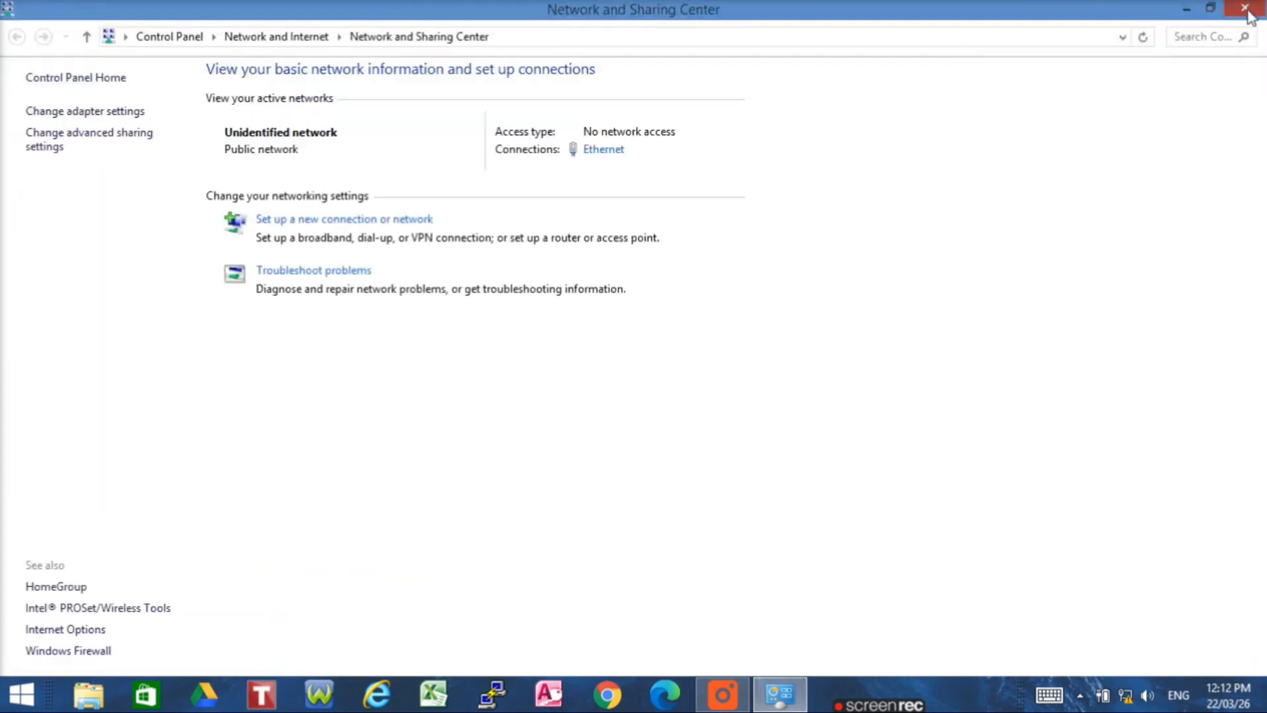
left_click(1244, 8)
left_click(608, 694)
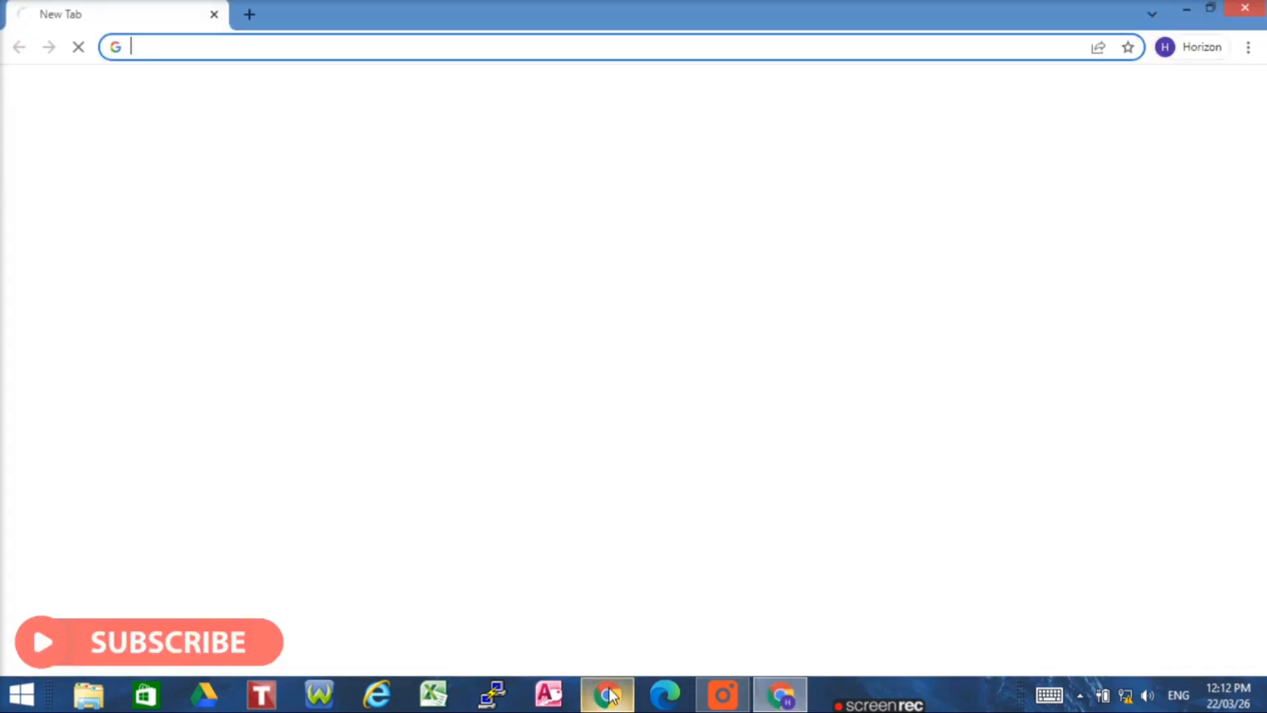
left_click(169, 45)
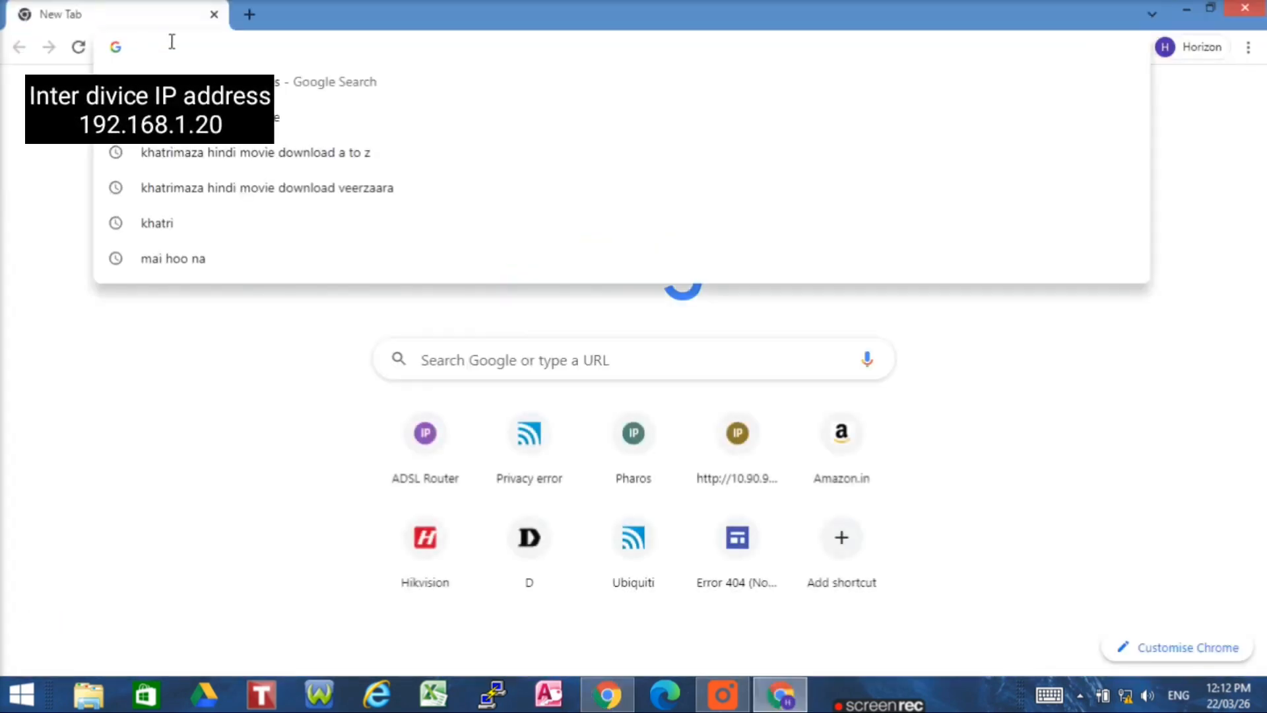
type("192.16")
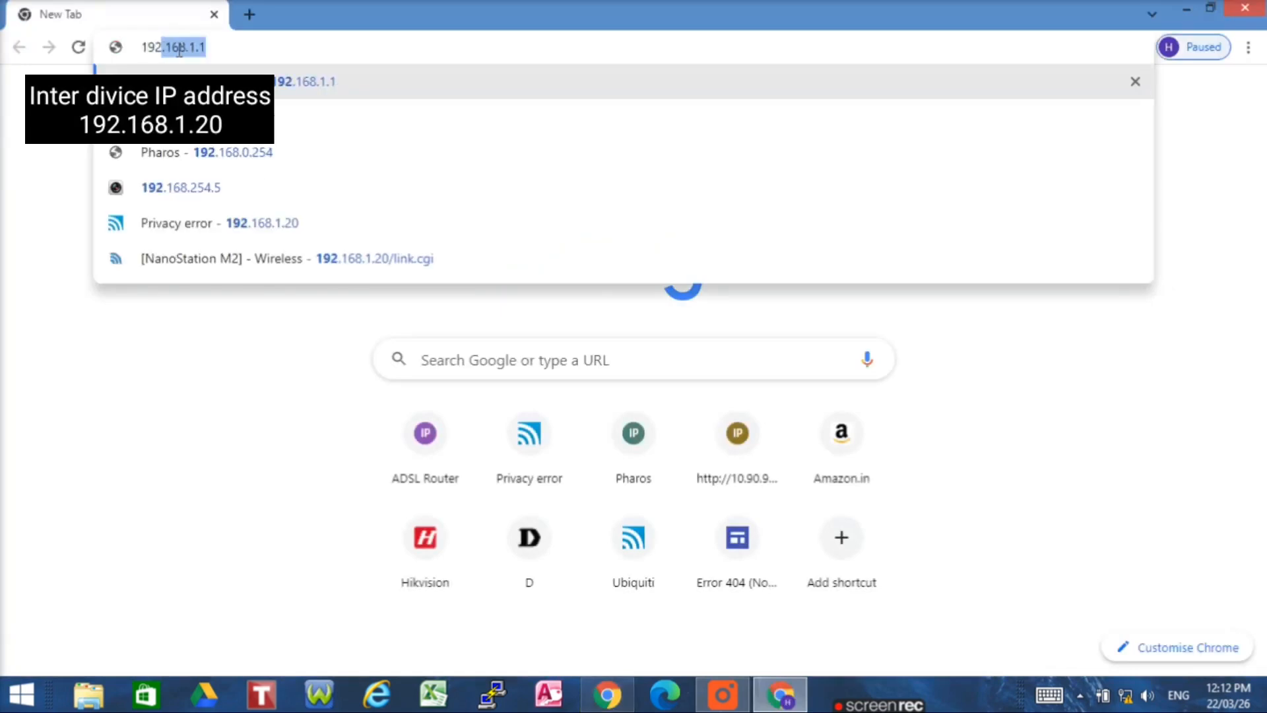
type("8.1.")
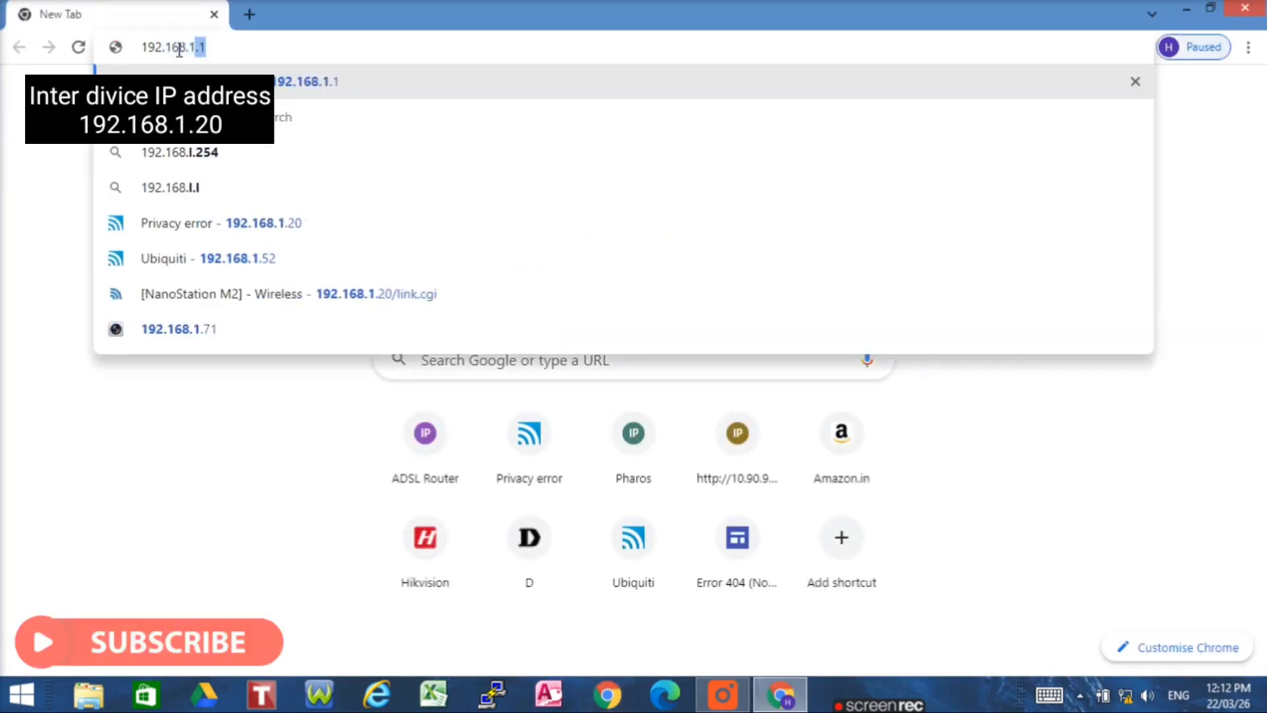
type("20")
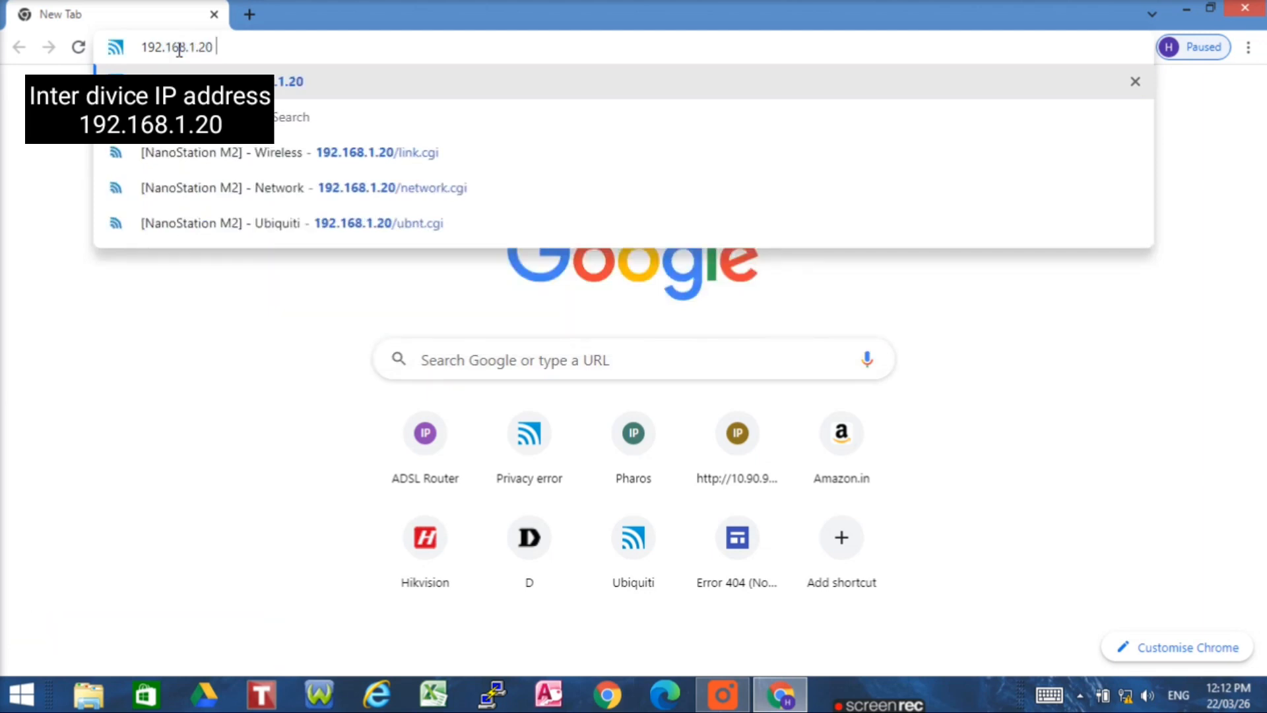
key("Return")
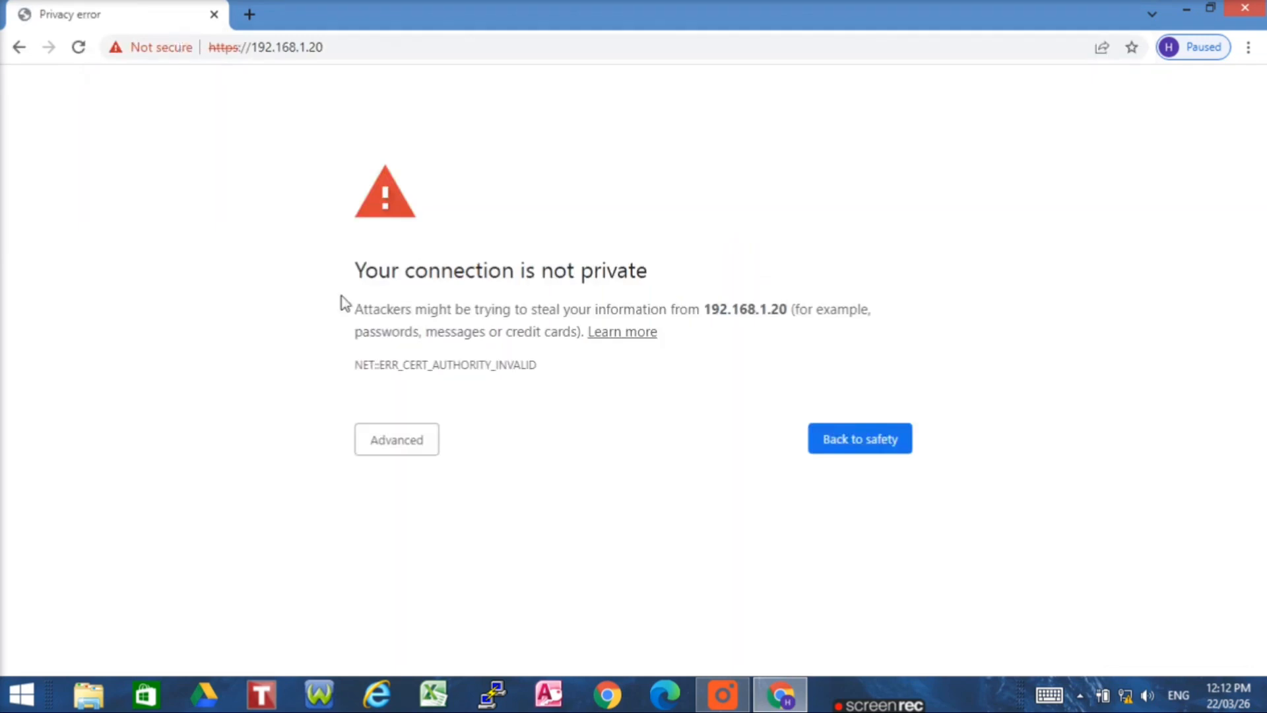
left_click(395, 451)
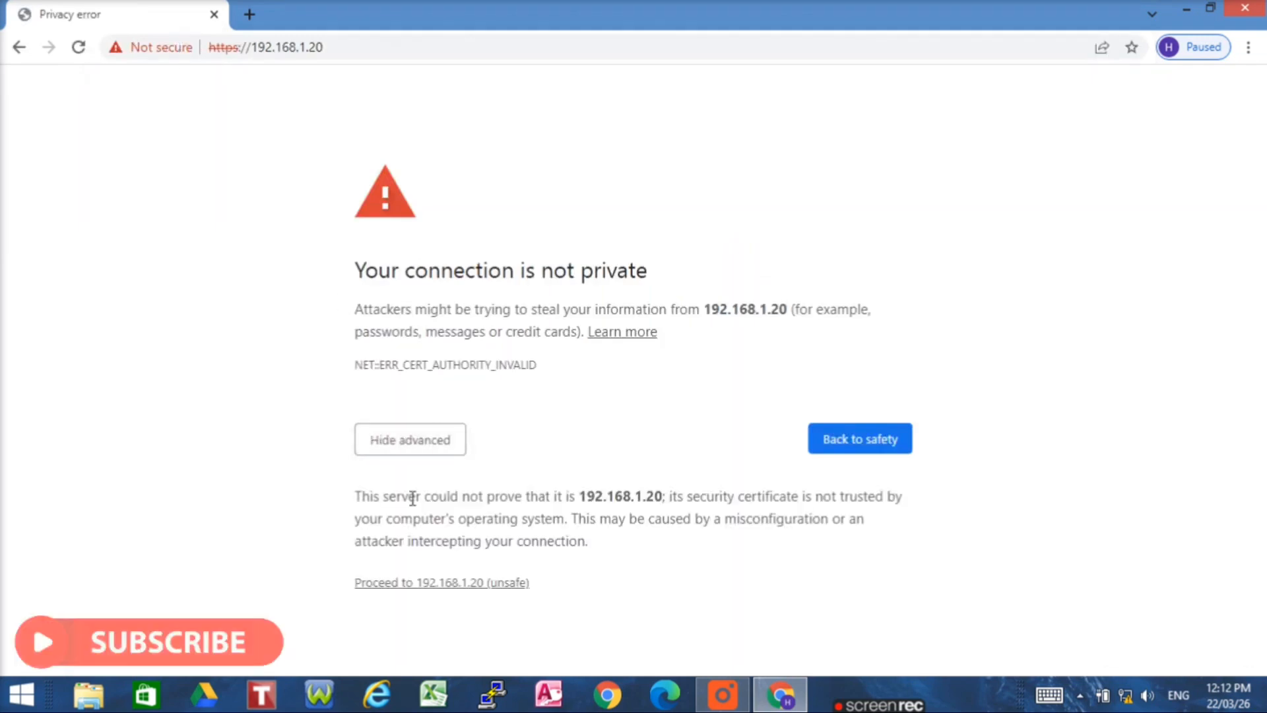
left_click(462, 583)
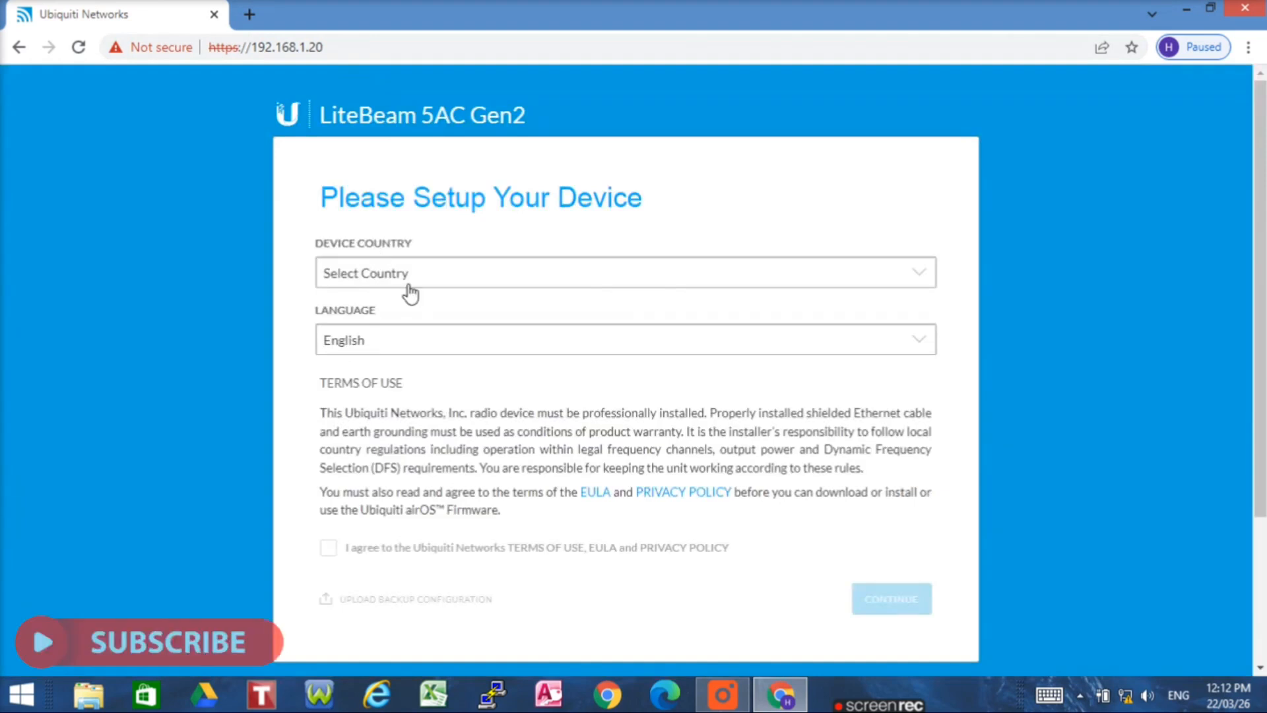
- Choose Russia from the Device Country list and accept the terms of use
left_click(417, 284)
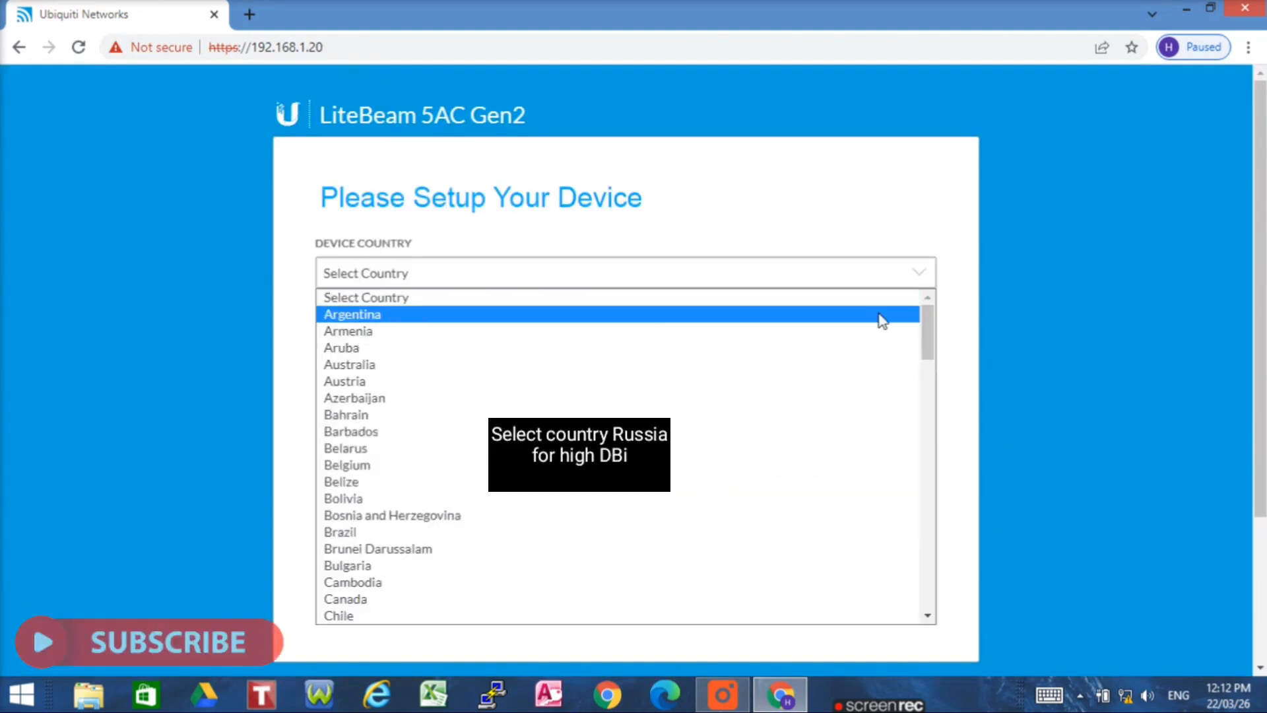
left_click_drag(925, 327, 925, 613)
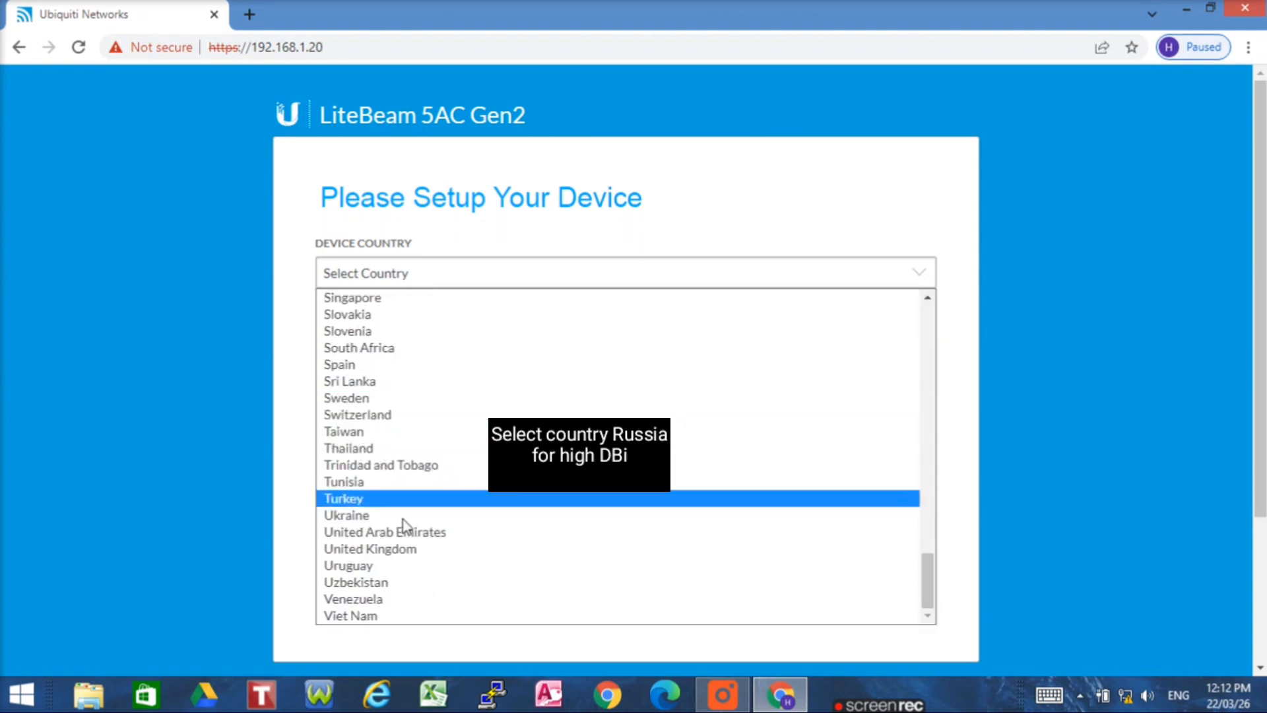
left_click_drag(925, 581, 922, 540)
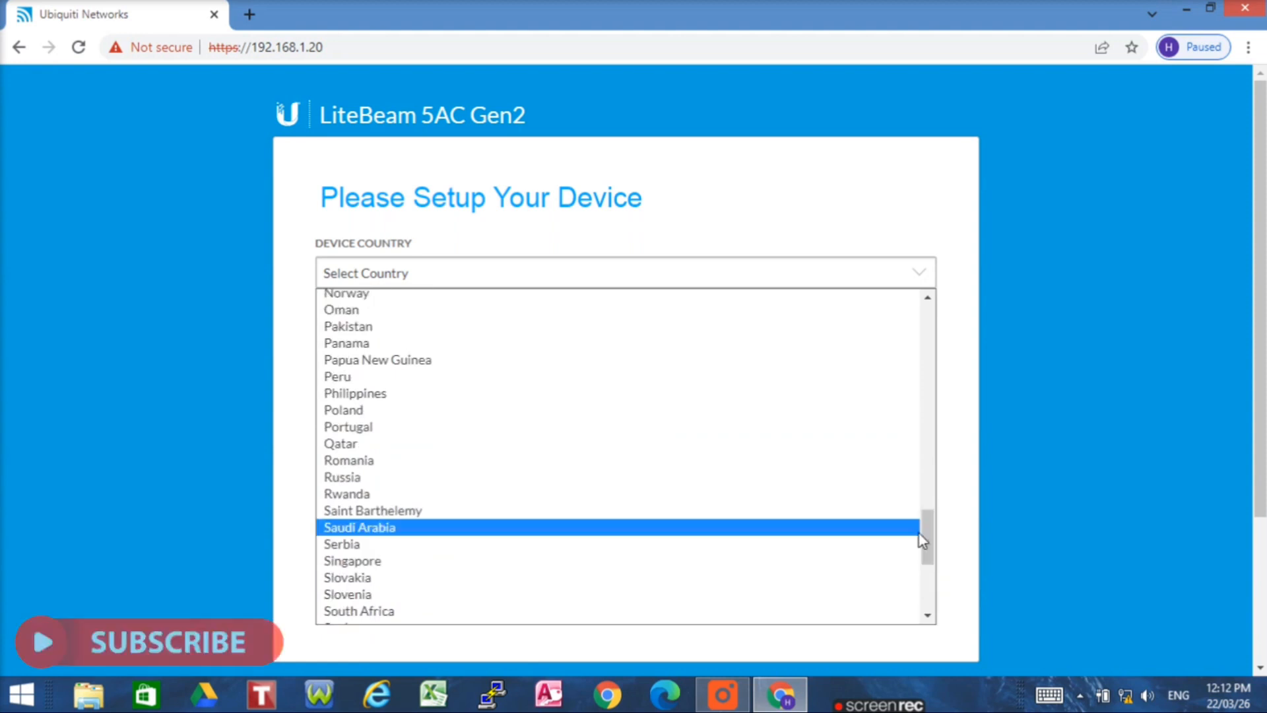
left_click(357, 478)
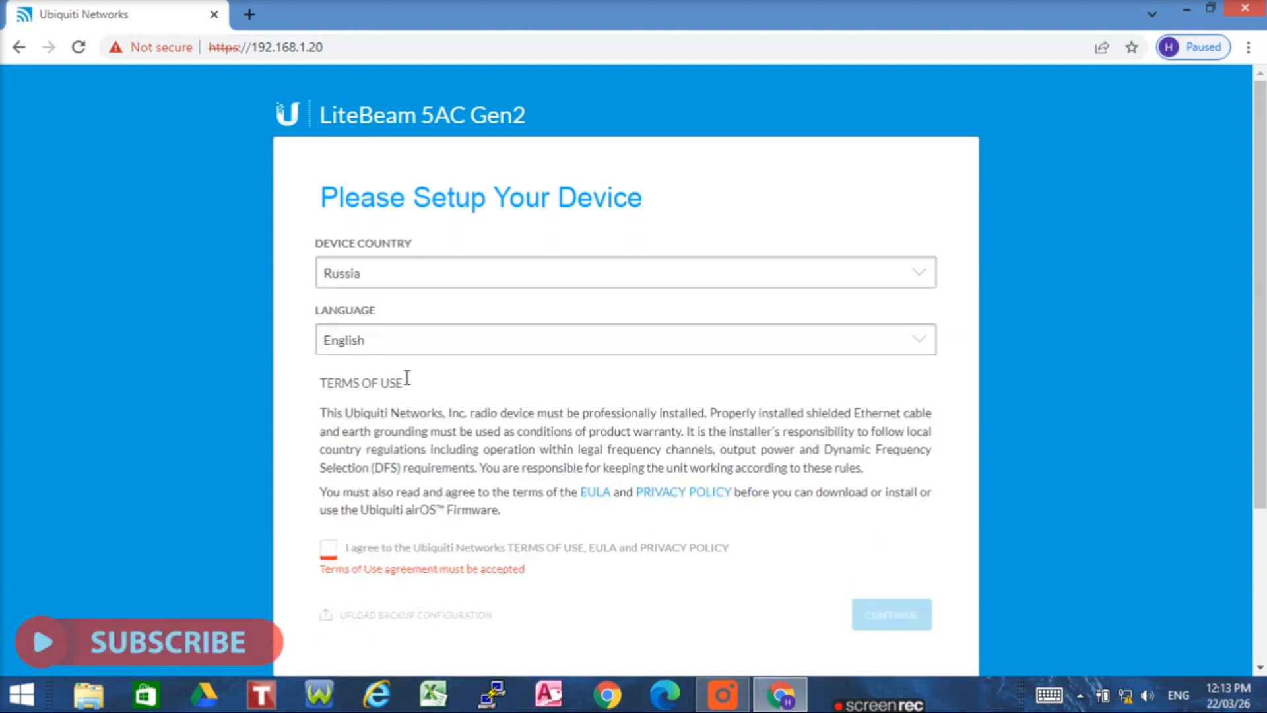
left_click(330, 551)
- Create the device login with the saved username suggestion and a confirmed password, then save it
left_click(885, 601)
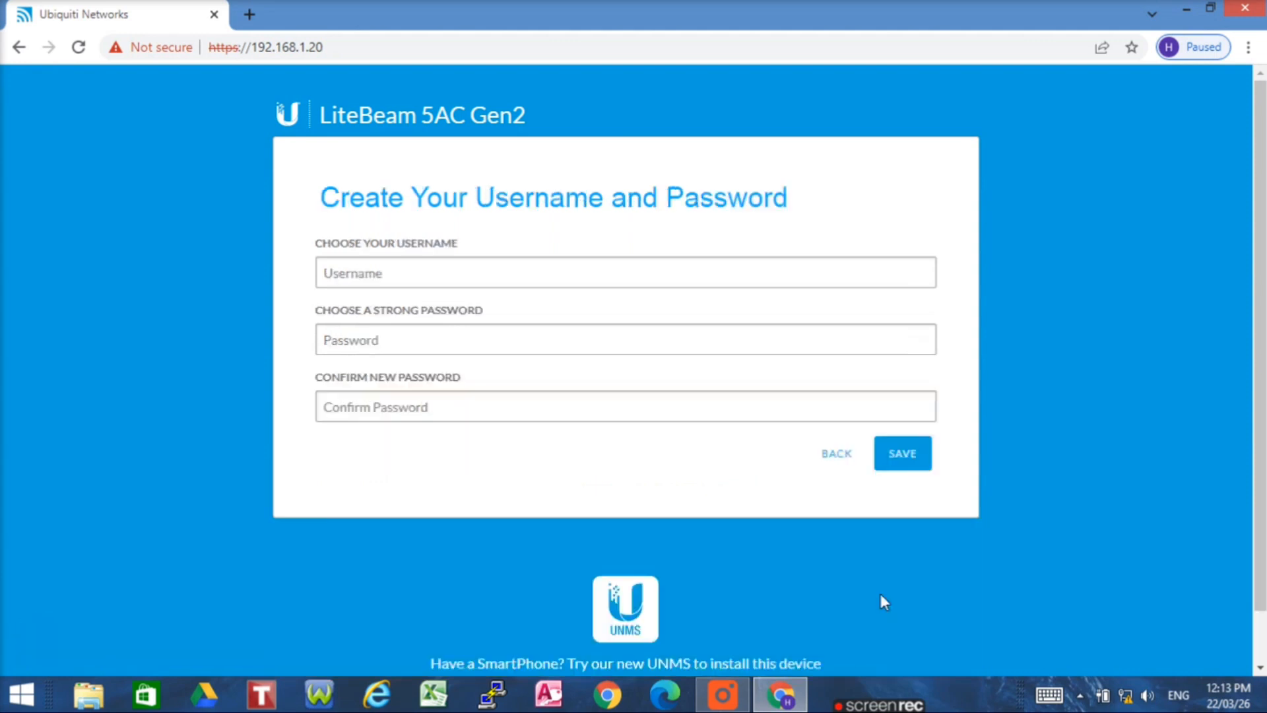
left_click(442, 273)
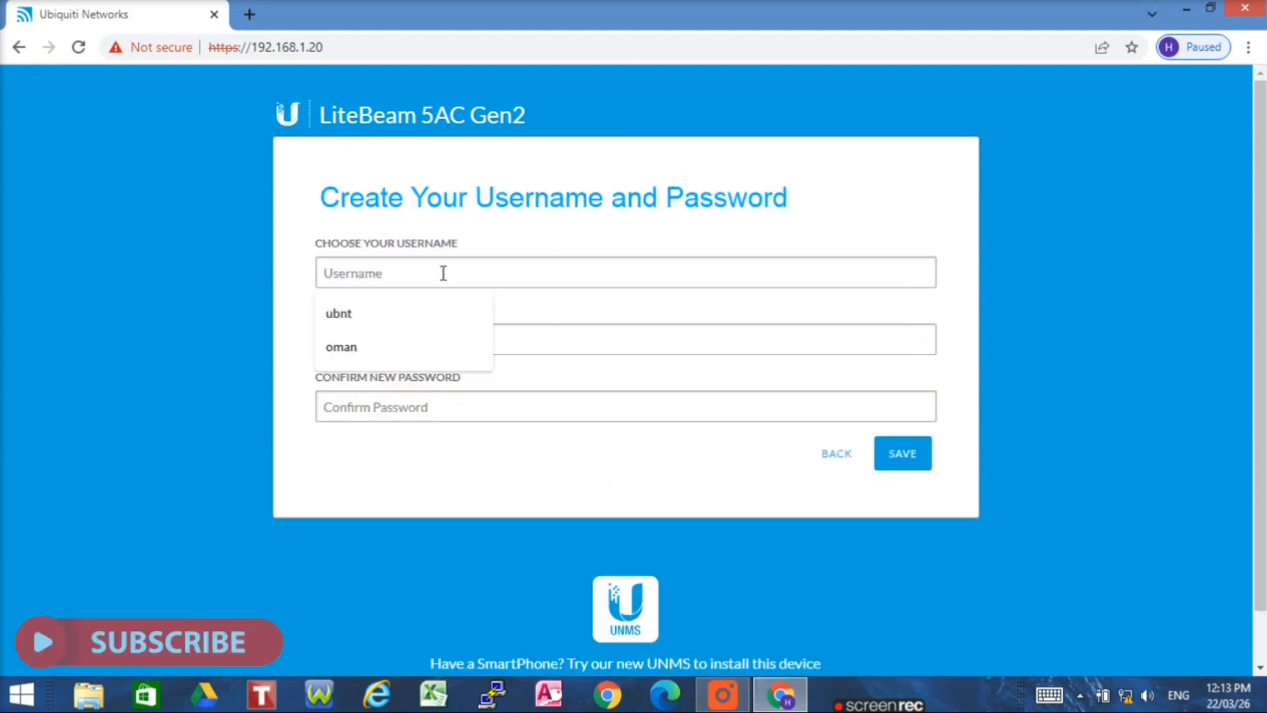
left_click(430, 324)
left_click(428, 345)
type("admin1234")
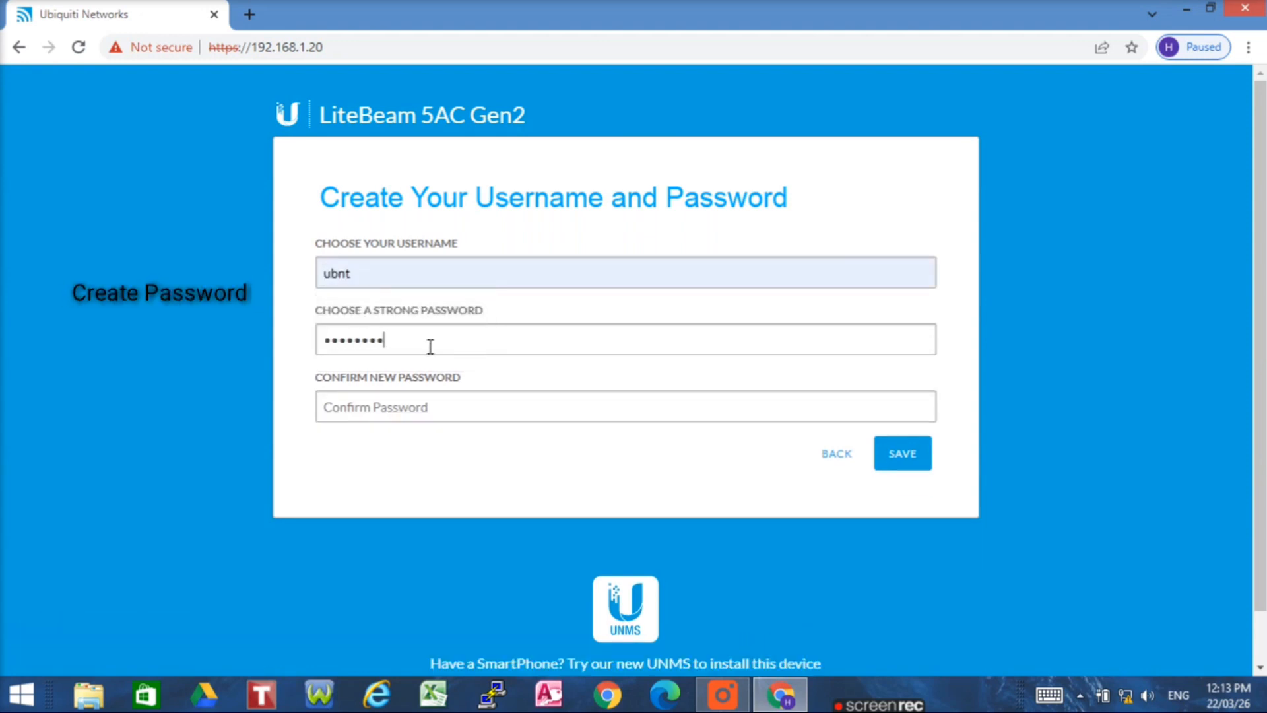
left_click(430, 399)
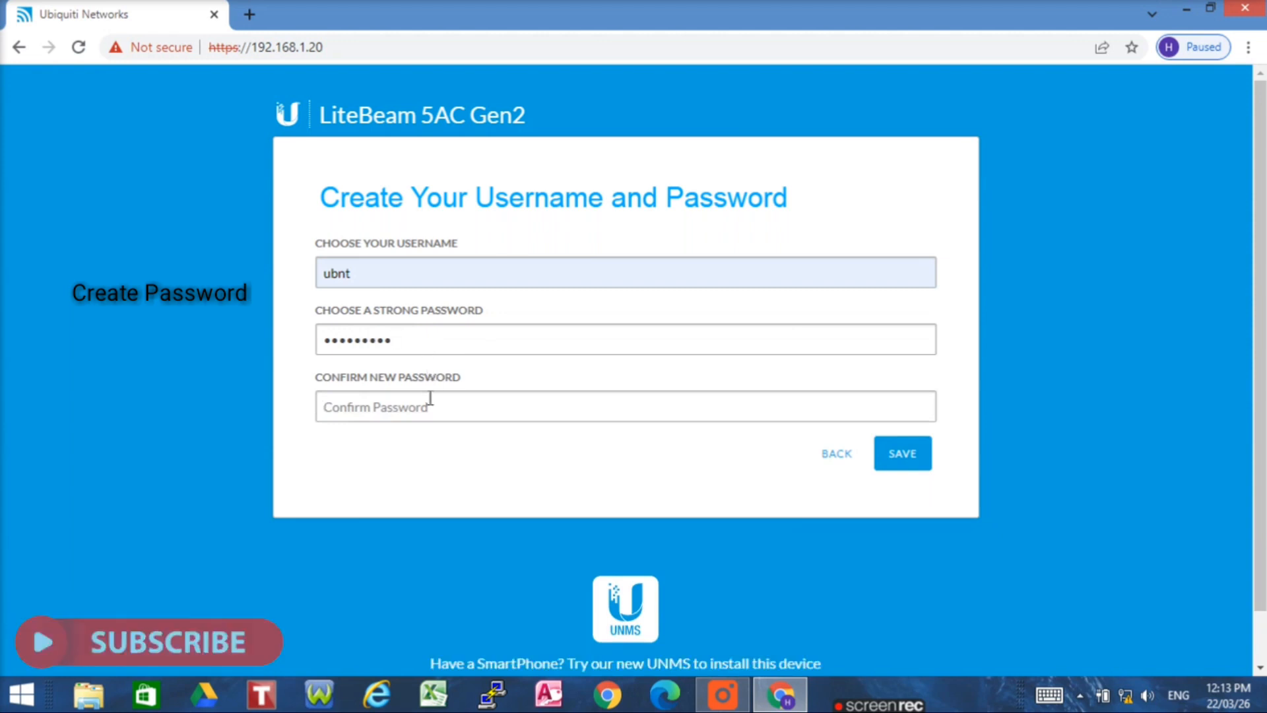
type("admin1234")
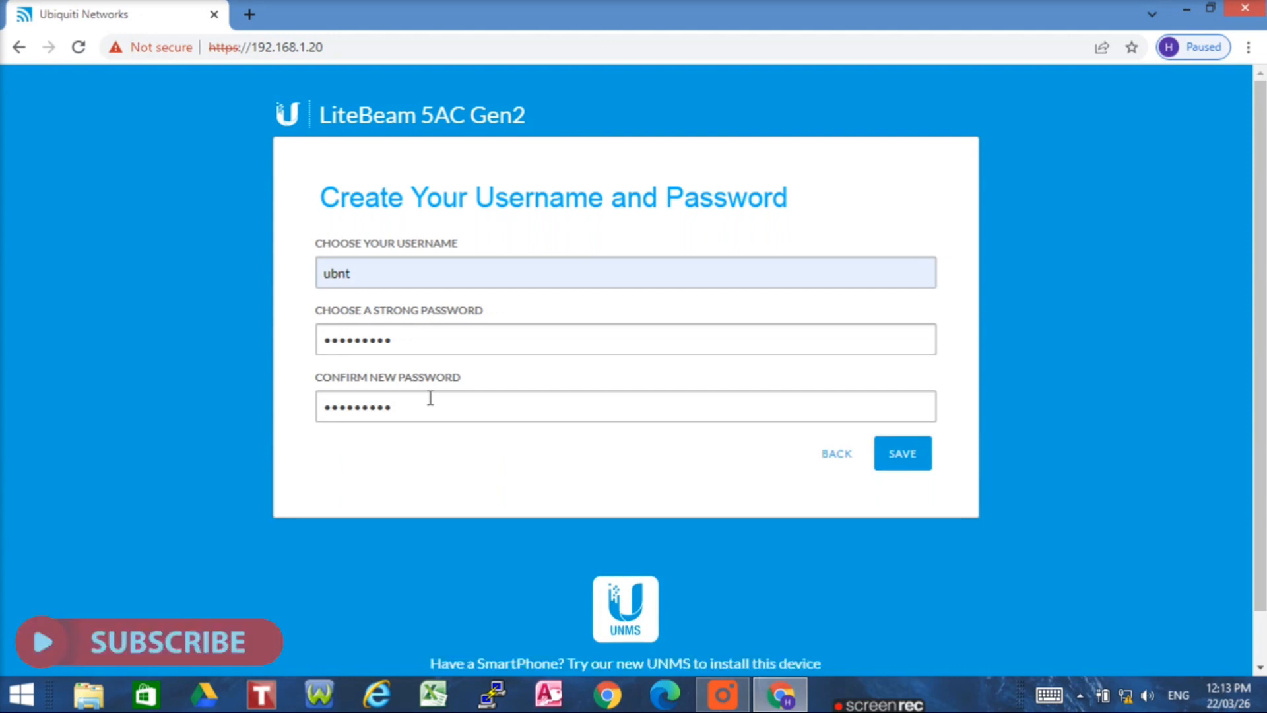
left_click(895, 458)
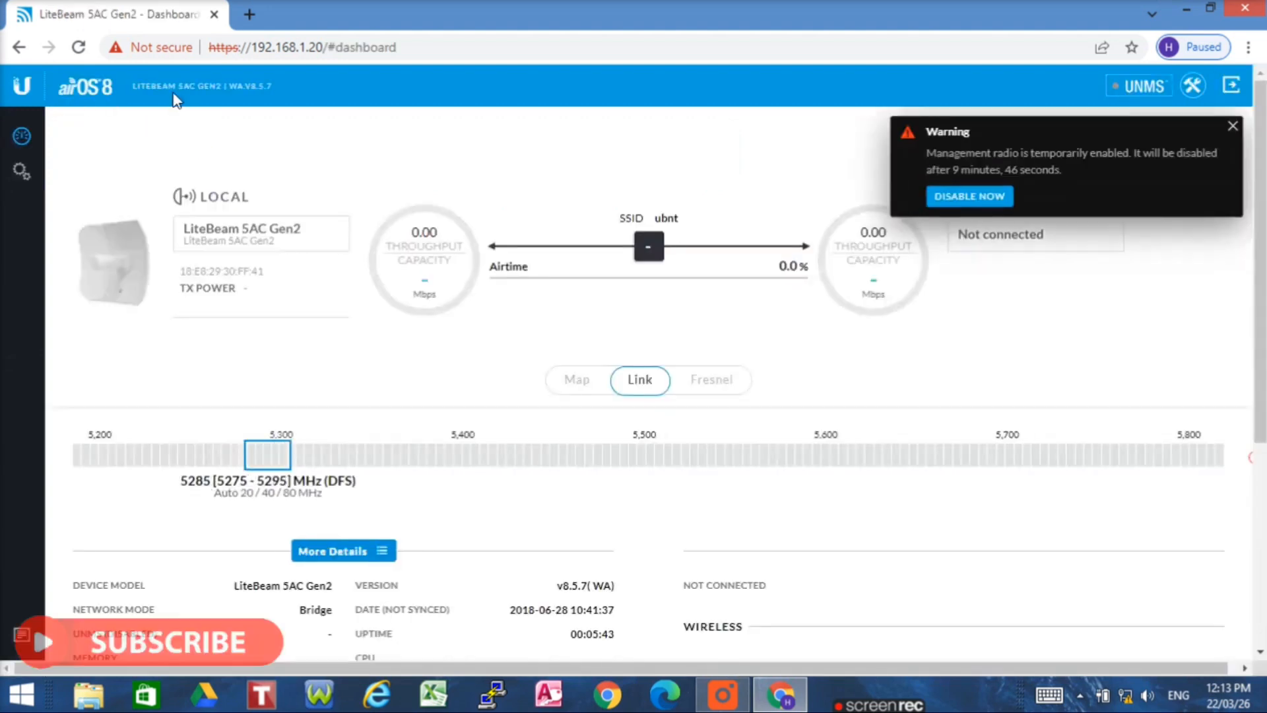
- Disable the temporary management radio and go to the device's Settings page
left_click(968, 198)
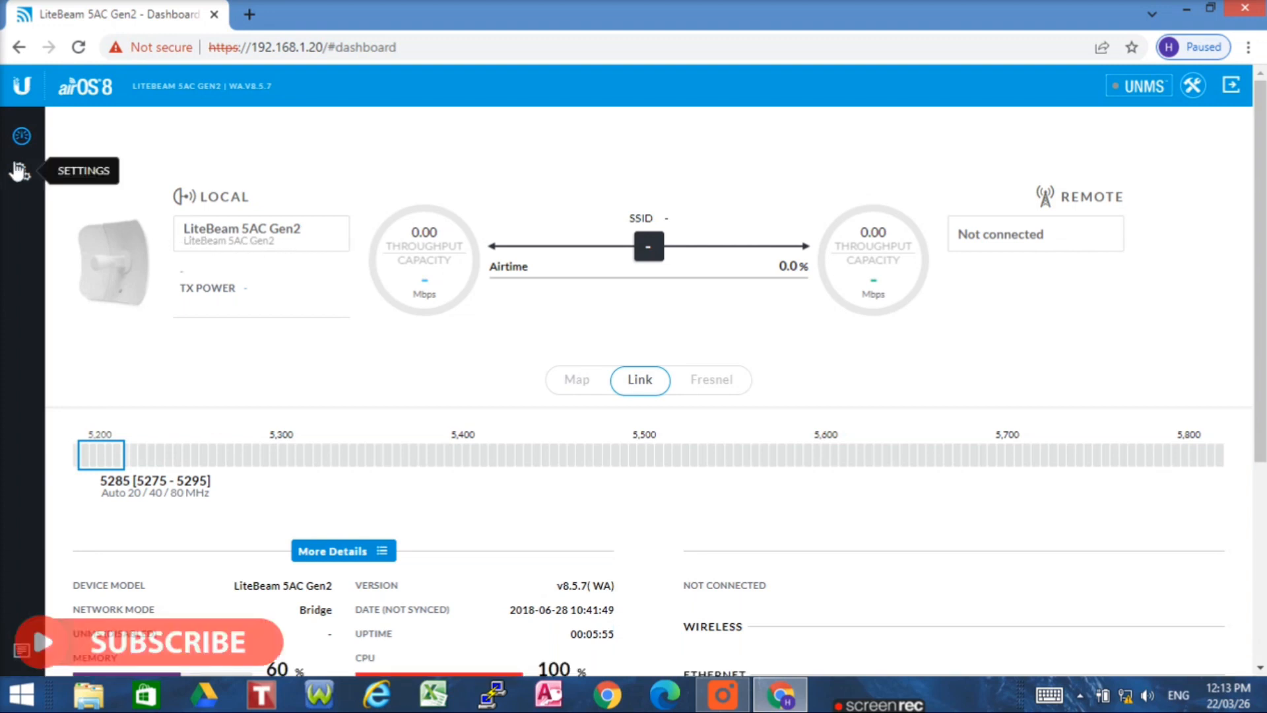
left_click(19, 170)
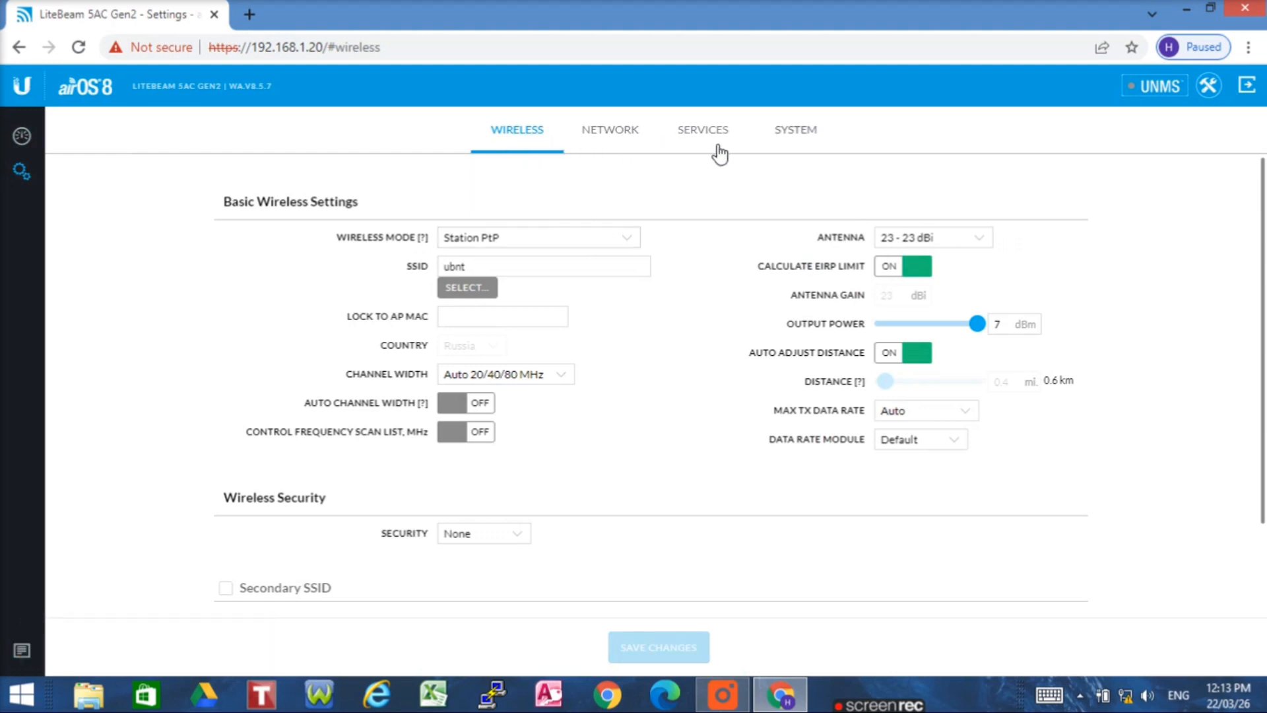
- Set Wireless Mode to Access Point PtP and erase the default SSID 'ubnt'
left_click(535, 239)
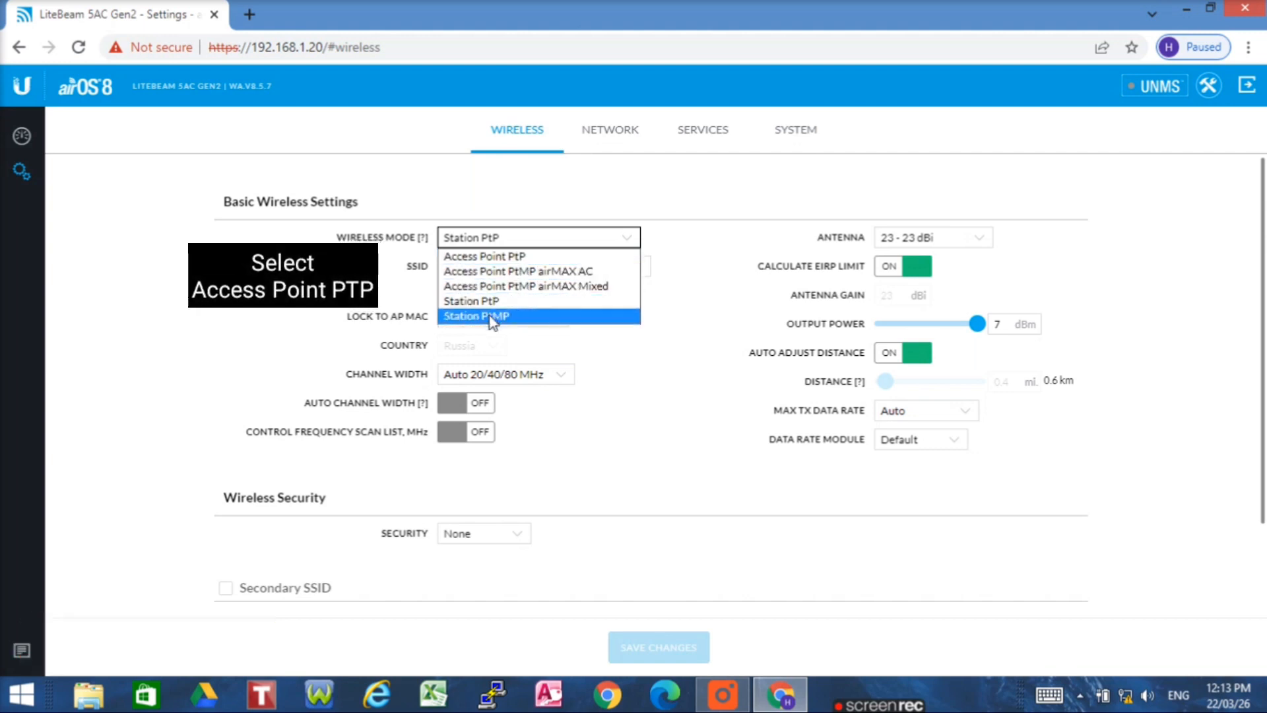
left_click(487, 257)
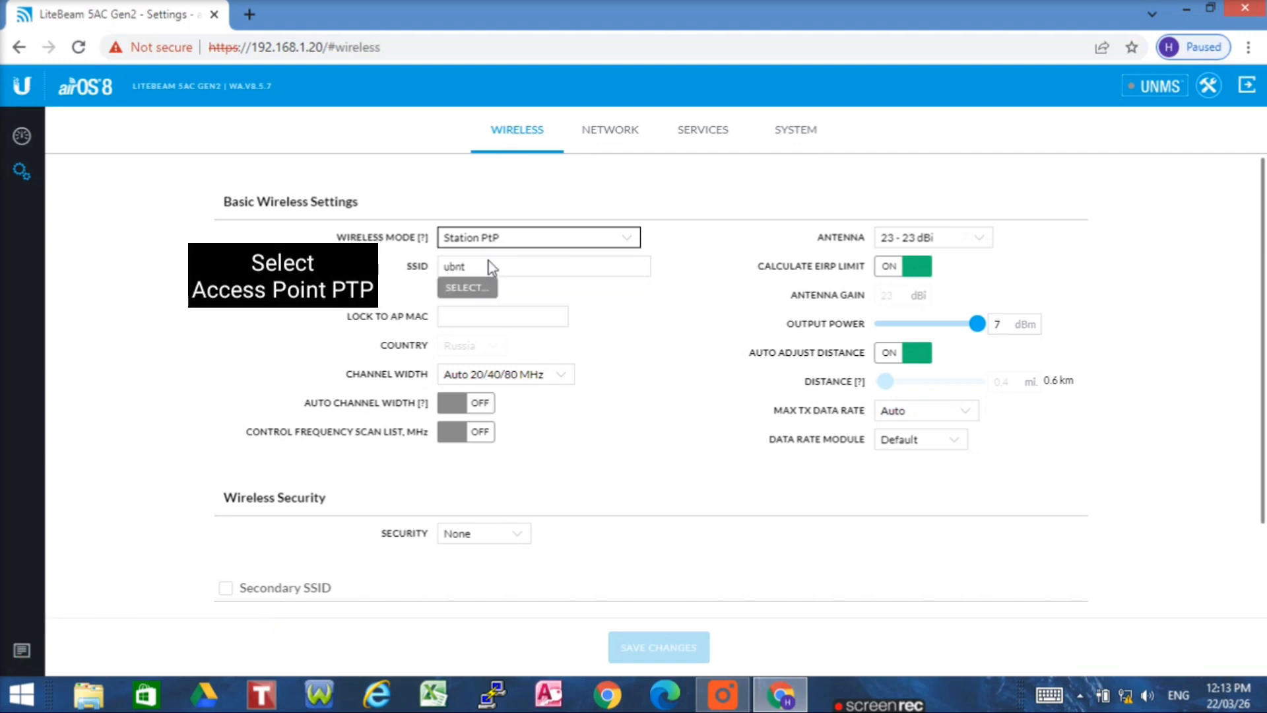
left_click(491, 269)
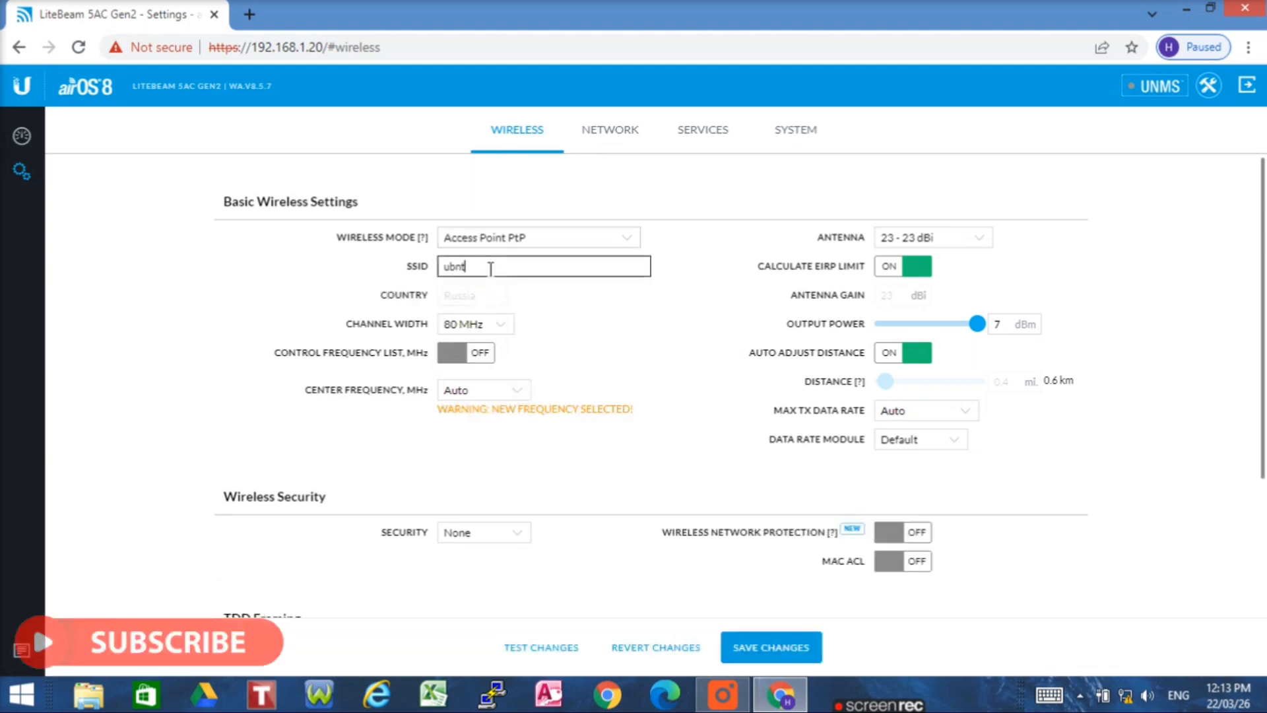
key("BackSpace")
key("BackSpace")
key("BackSpace")
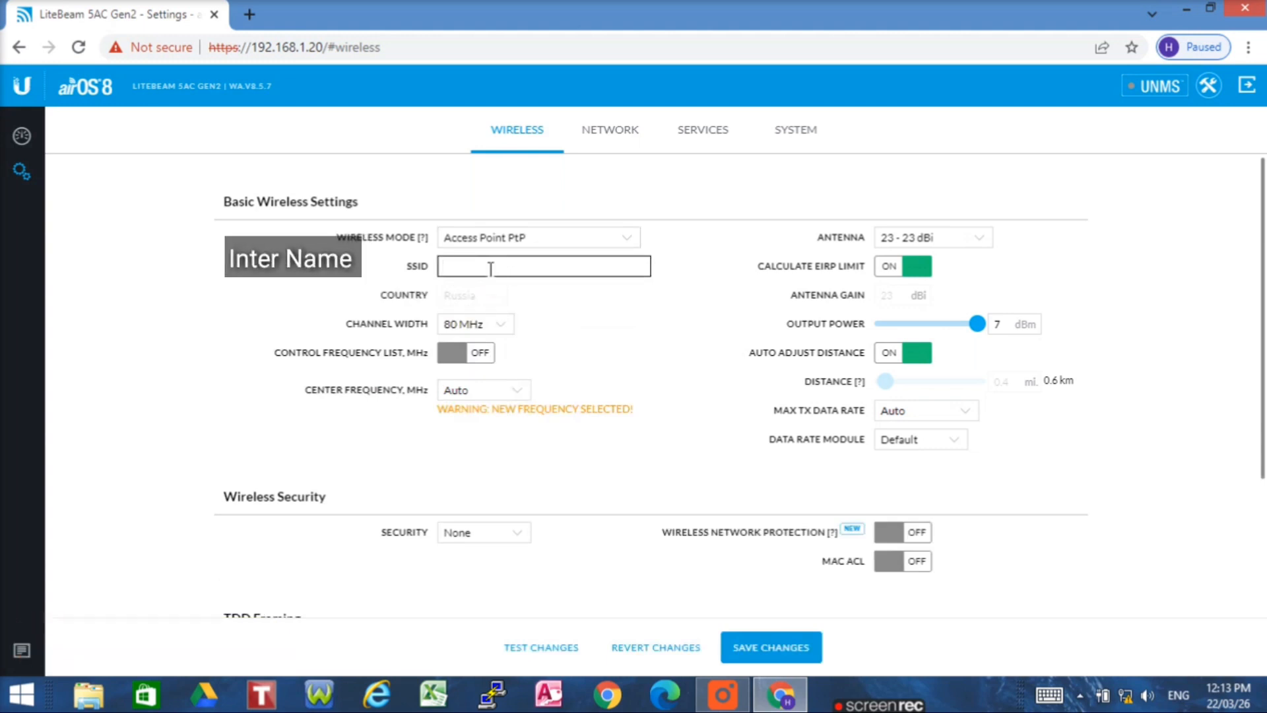
- Enter the SSID 'Horizon InfoTech', keeping 80 MHz channel width and Auto center frequency
type("Horizon InfoTeck")
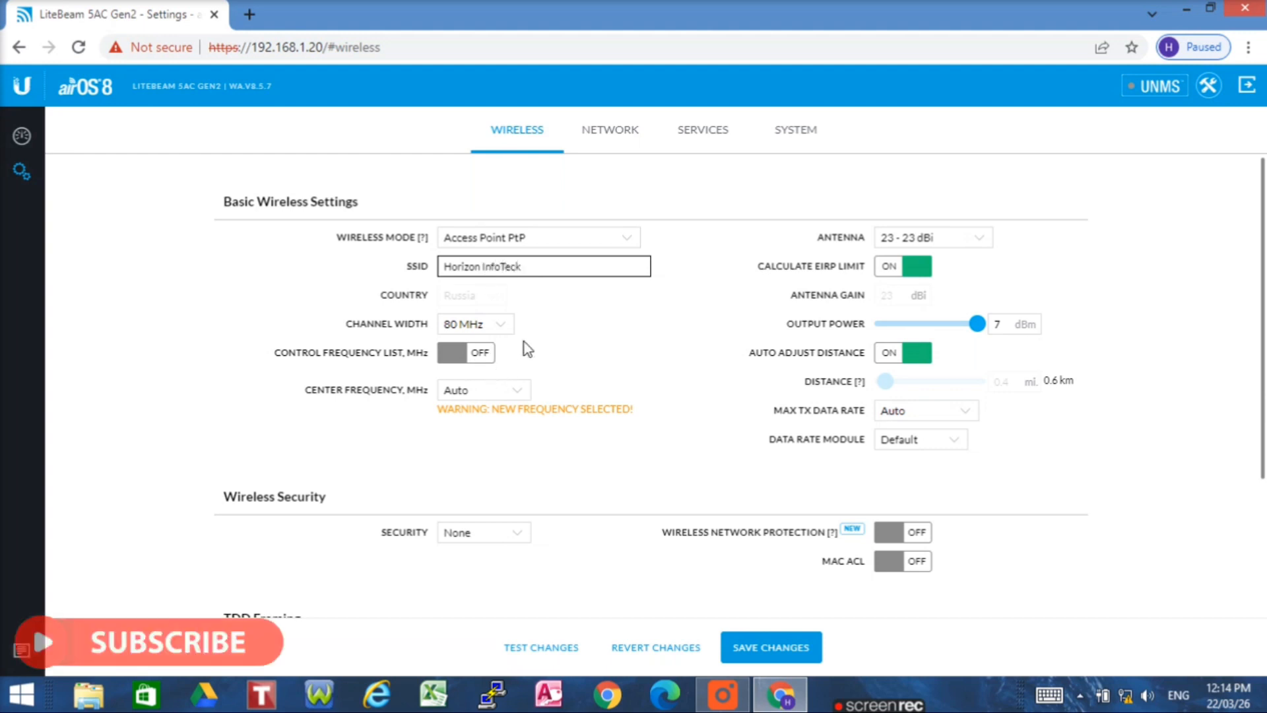
key("BackSpace")
type("h")
left_click(476, 324)
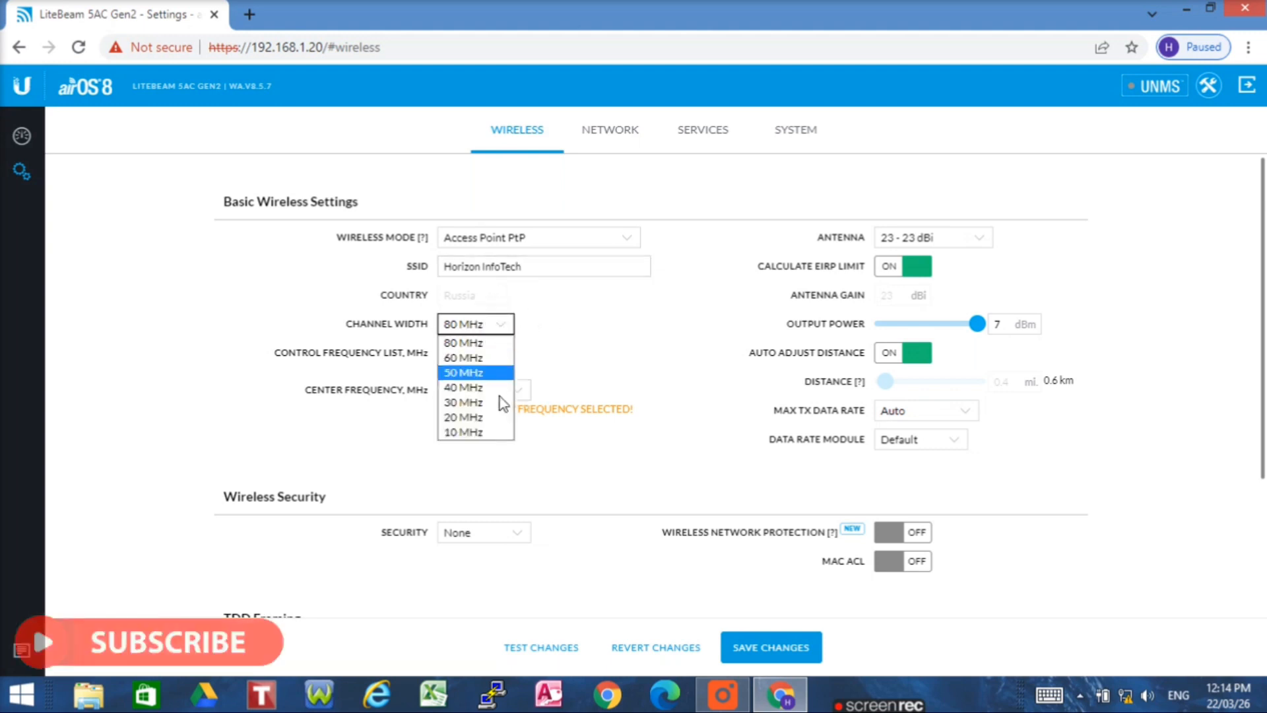
left_click(483, 343)
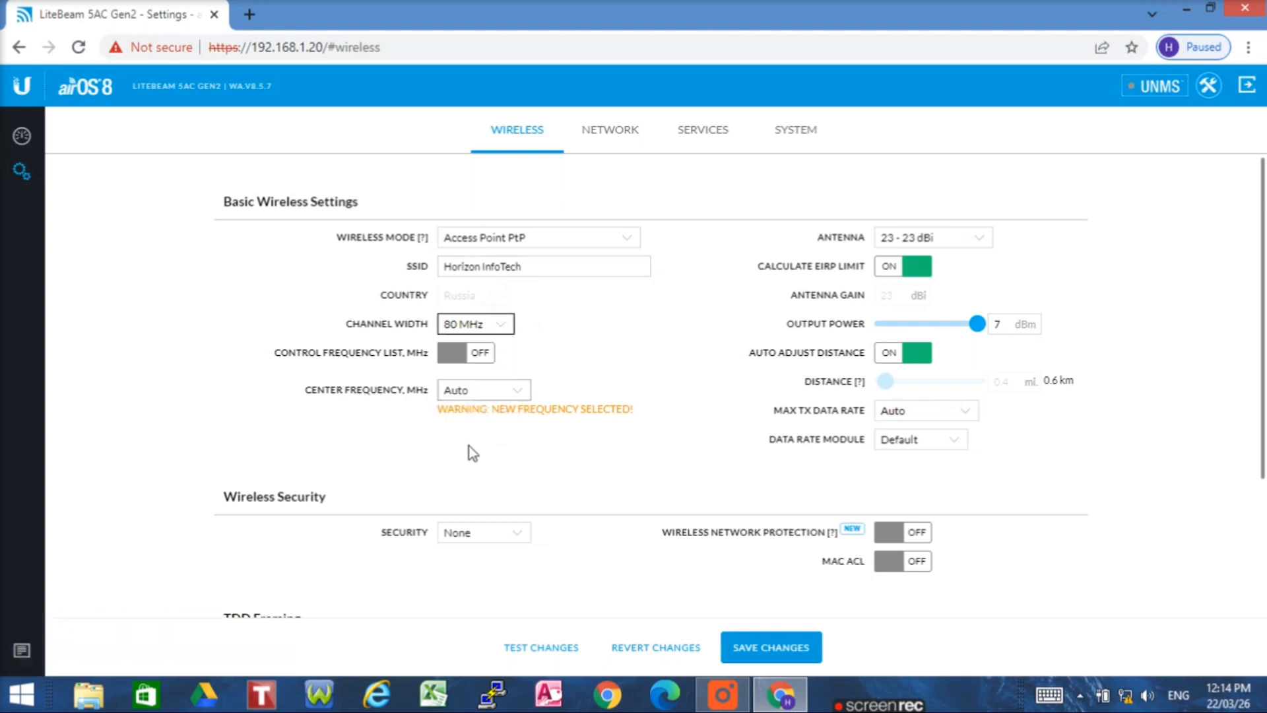
left_click(515, 390)
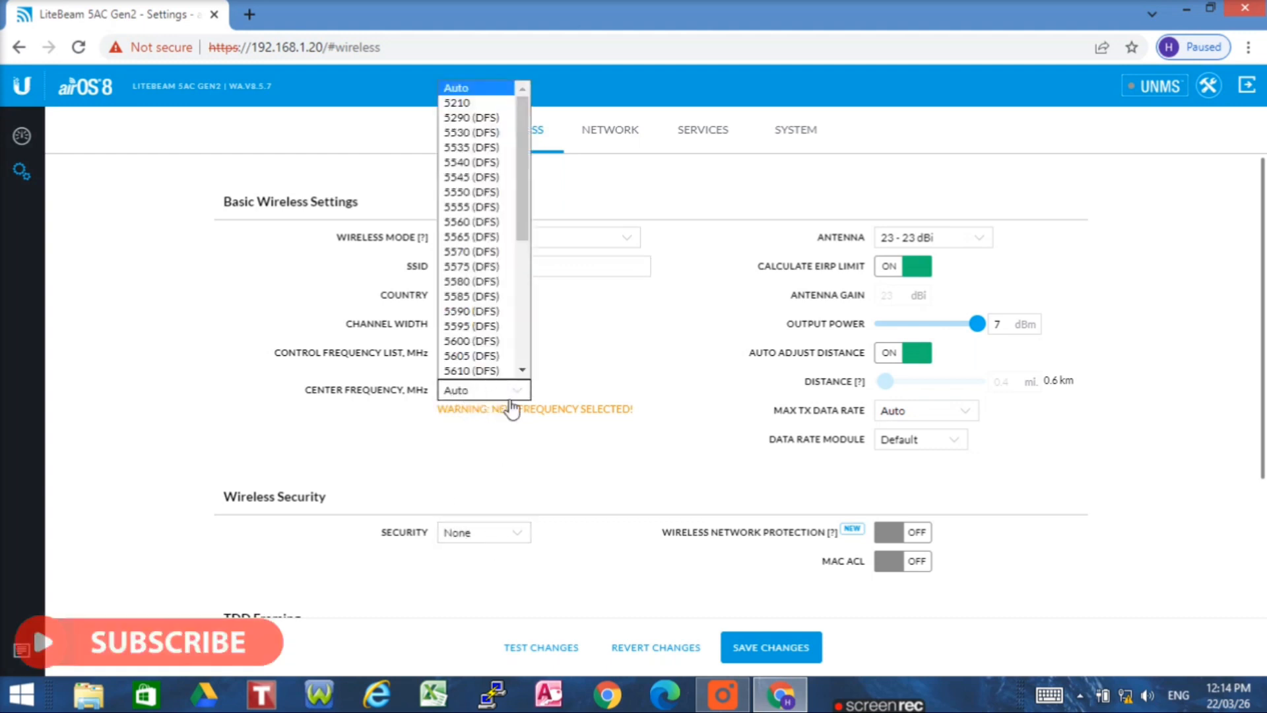
left_click(636, 372)
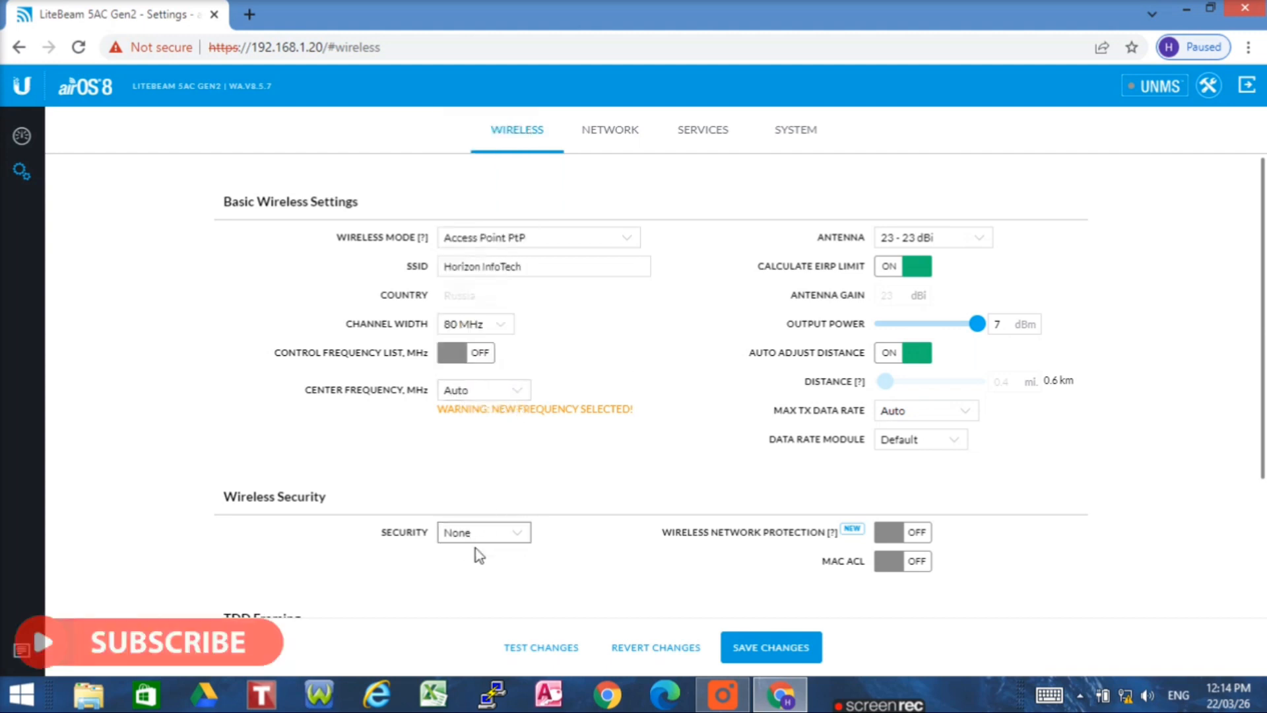
- Set wireless security to WPA2-AES and enter the WPA preshared key, briefly revealing it to check
left_click(512, 534)
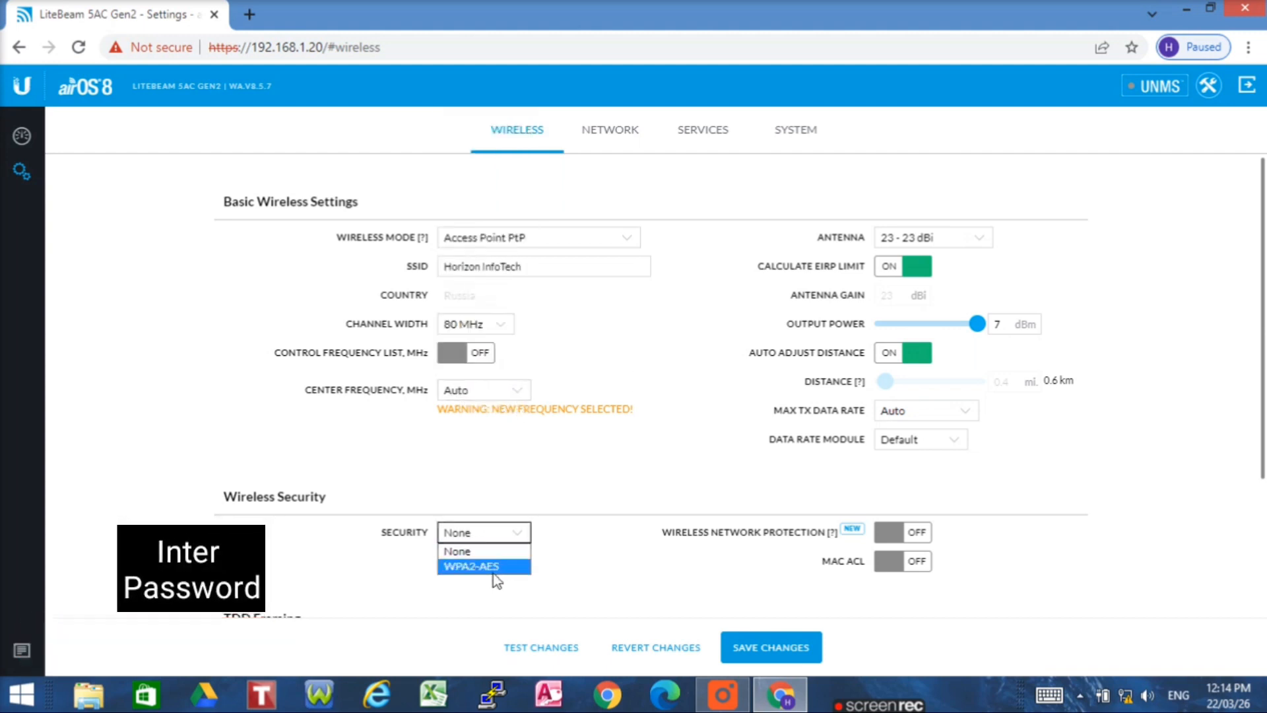
left_click(501, 570)
left_click(482, 597)
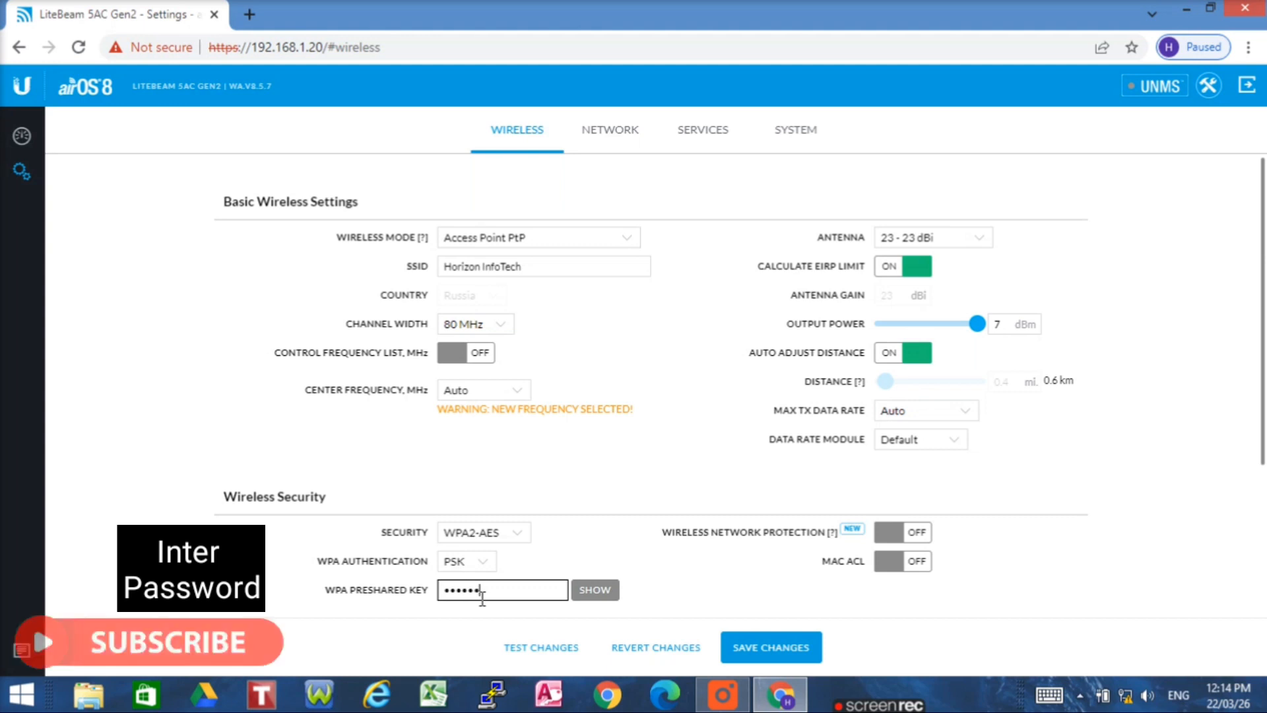
type("••")
left_click(592, 590)
left_click(592, 591)
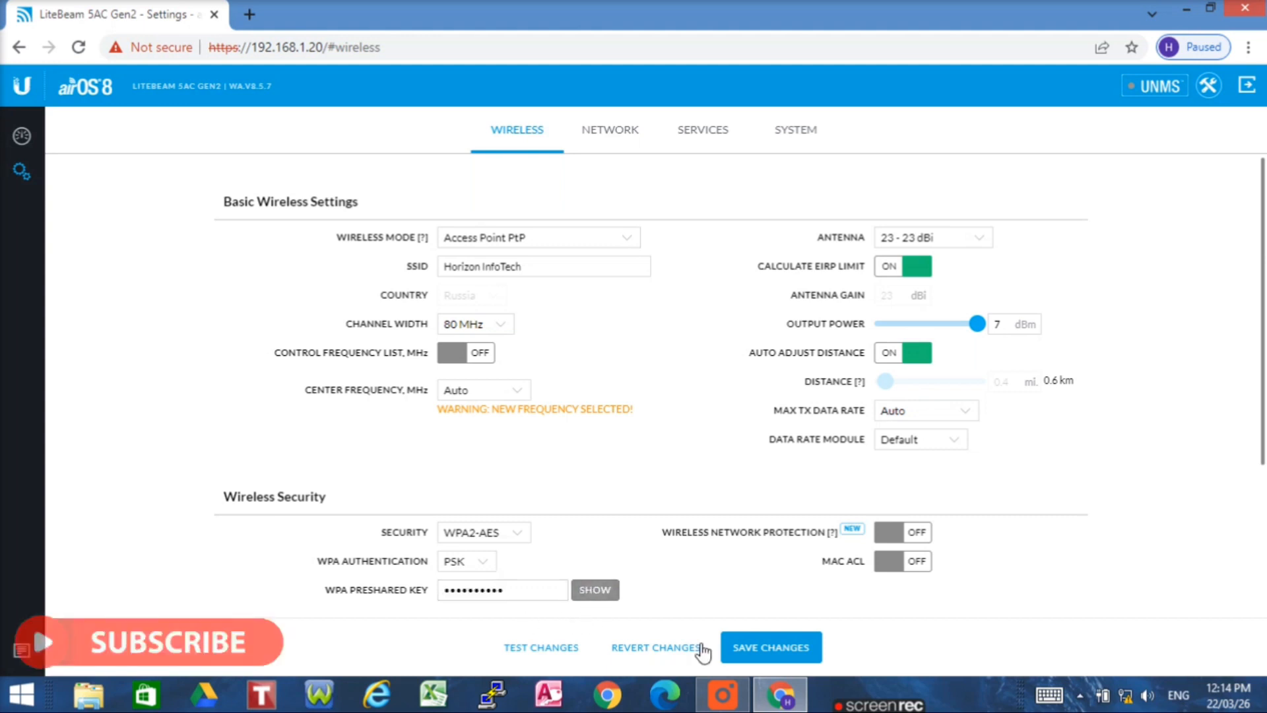
- Keep the 23 dBi antenna, turn off the EIRP limit and raise output power to 24 dBm
left_click(966, 245)
left_click(951, 255)
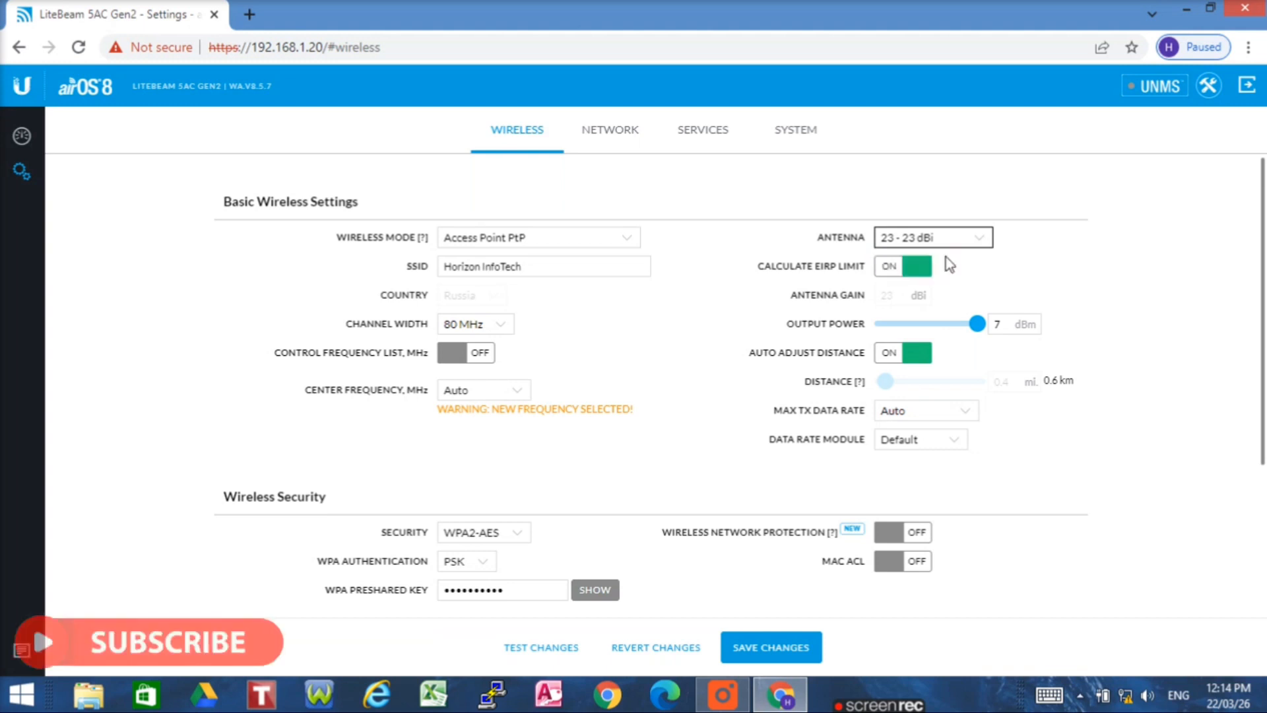
left_click(914, 268)
left_click_drag(922, 324, 992, 325)
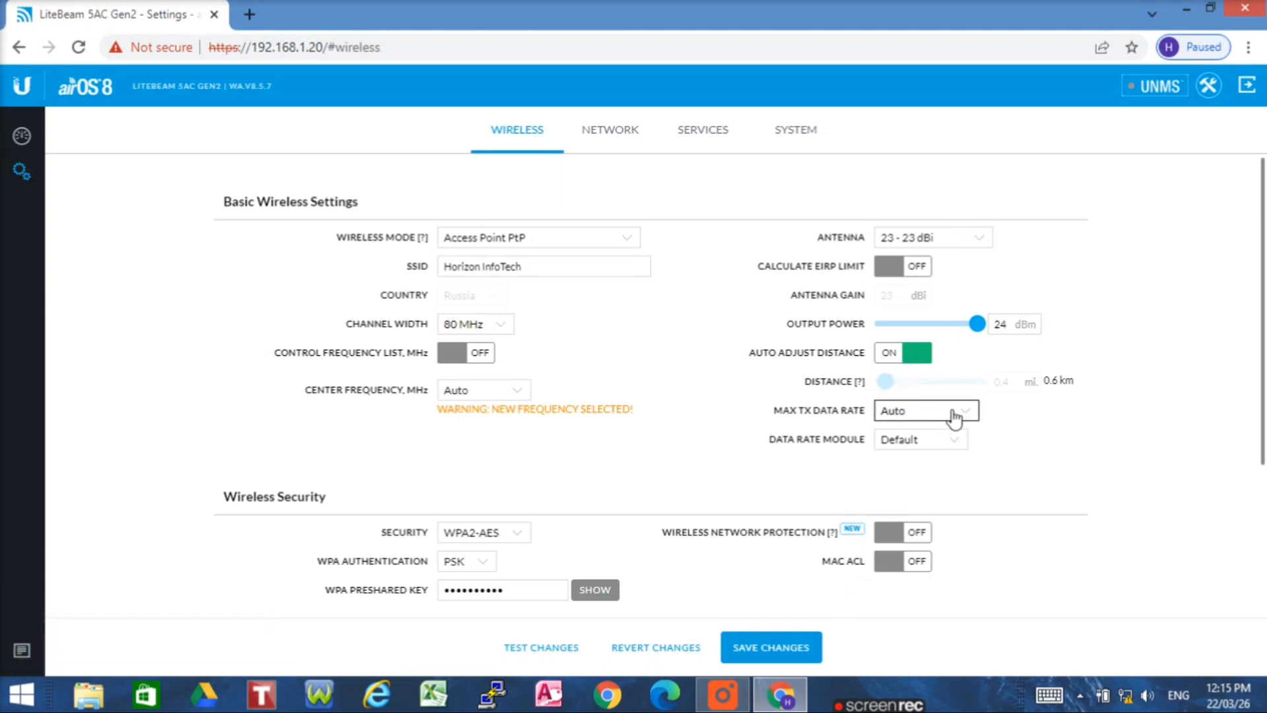
left_click(605, 140)
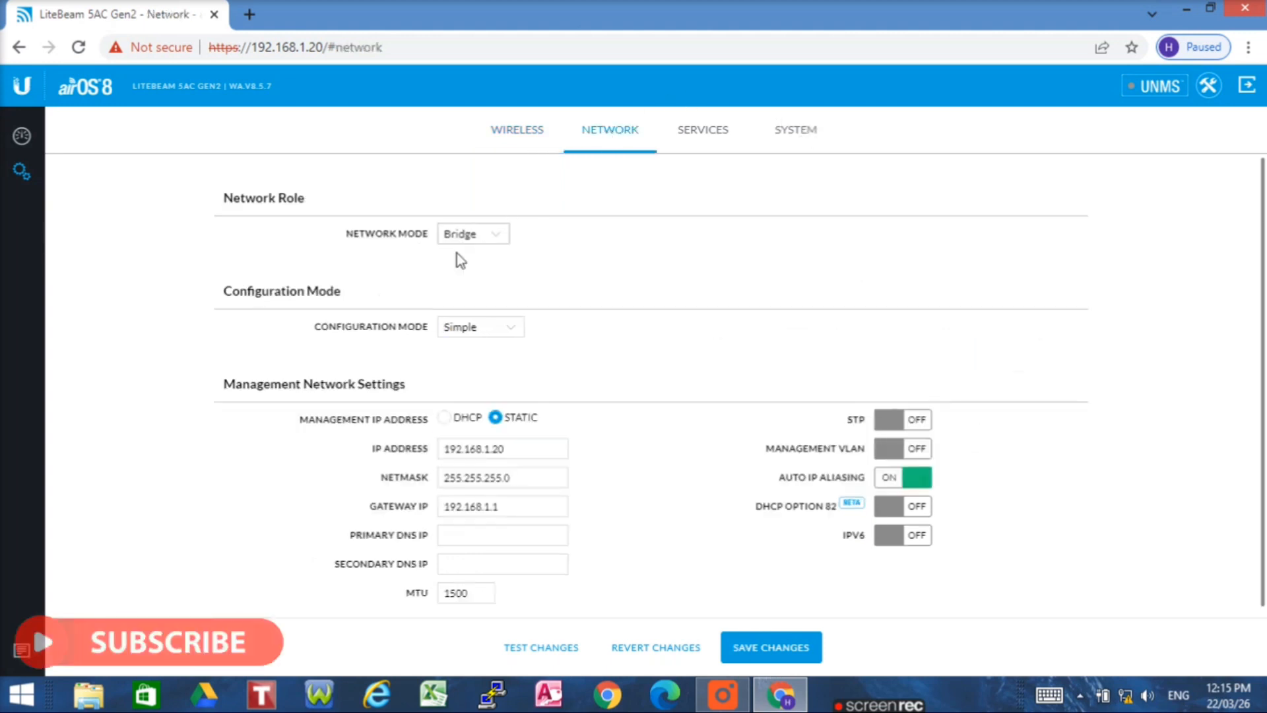
- Keep Bridge network mode and change the management IP to 192.168.1.51 with gateway 192.168.1.1
left_click(515, 449)
left_click(497, 234)
left_click(492, 255)
left_click(536, 447)
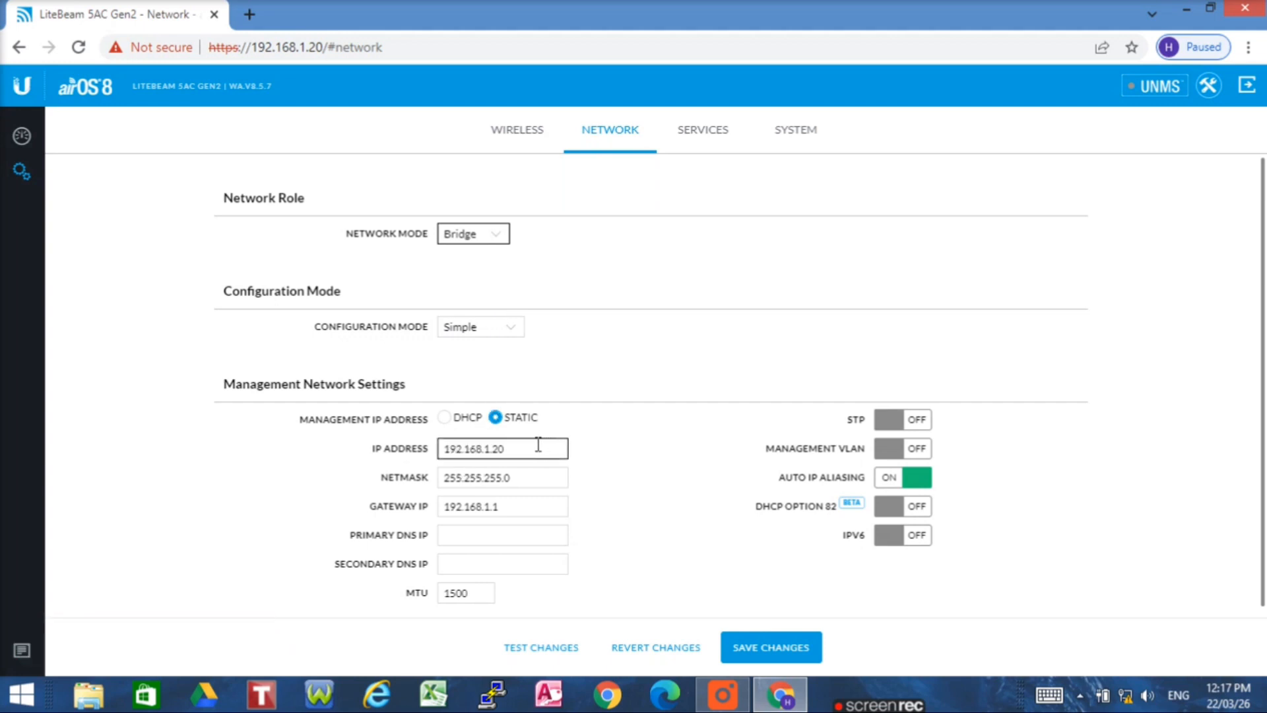
key("BackSpace")
key("BackSpace")
key("BackSpace")
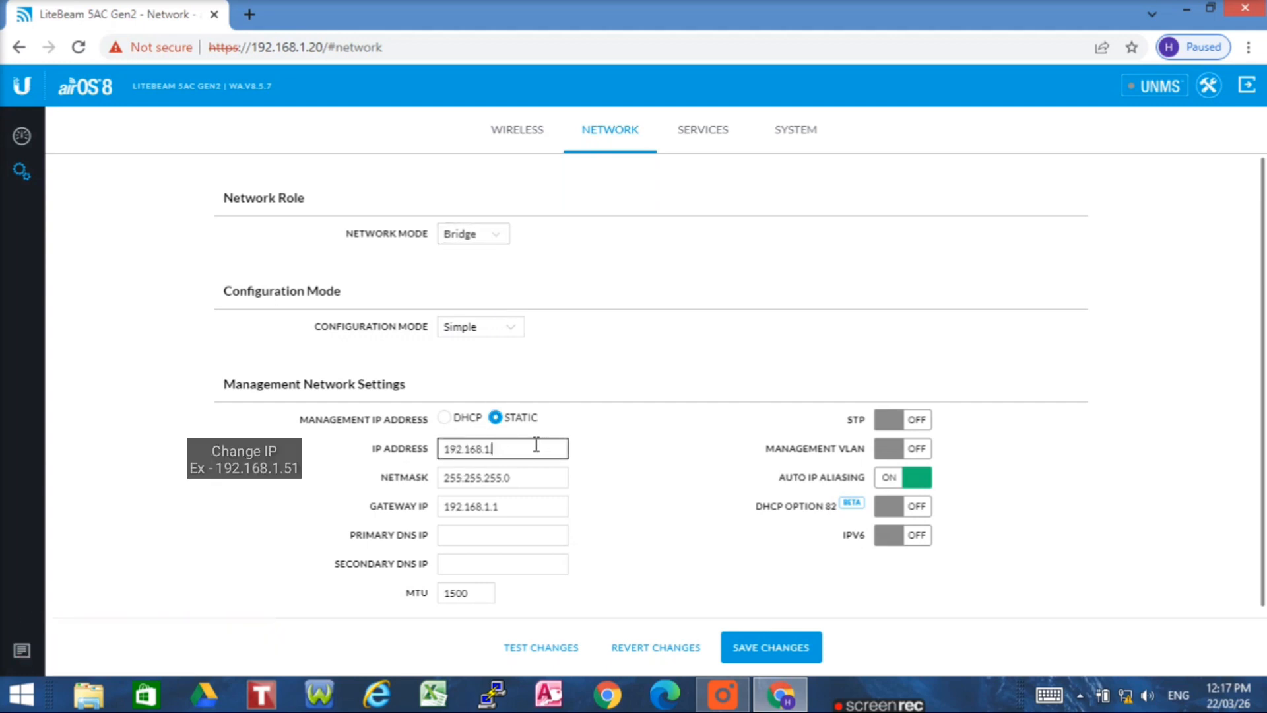
type(".51")
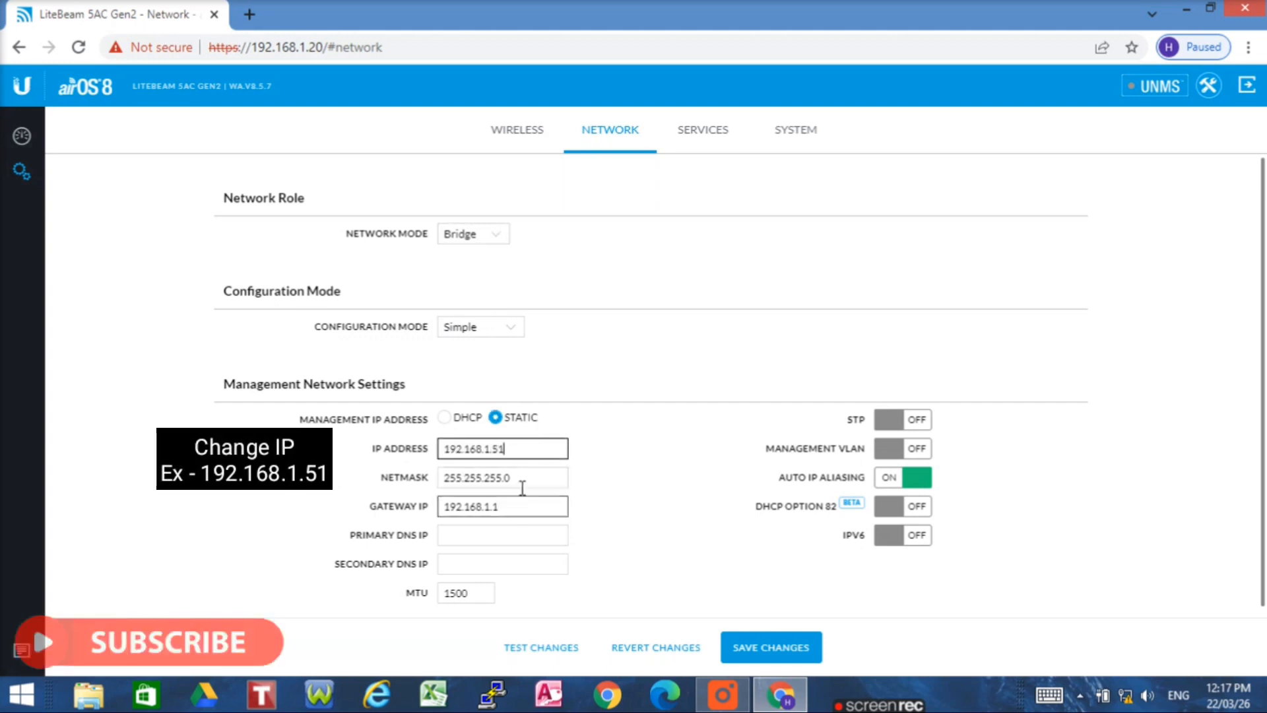
left_click(524, 511)
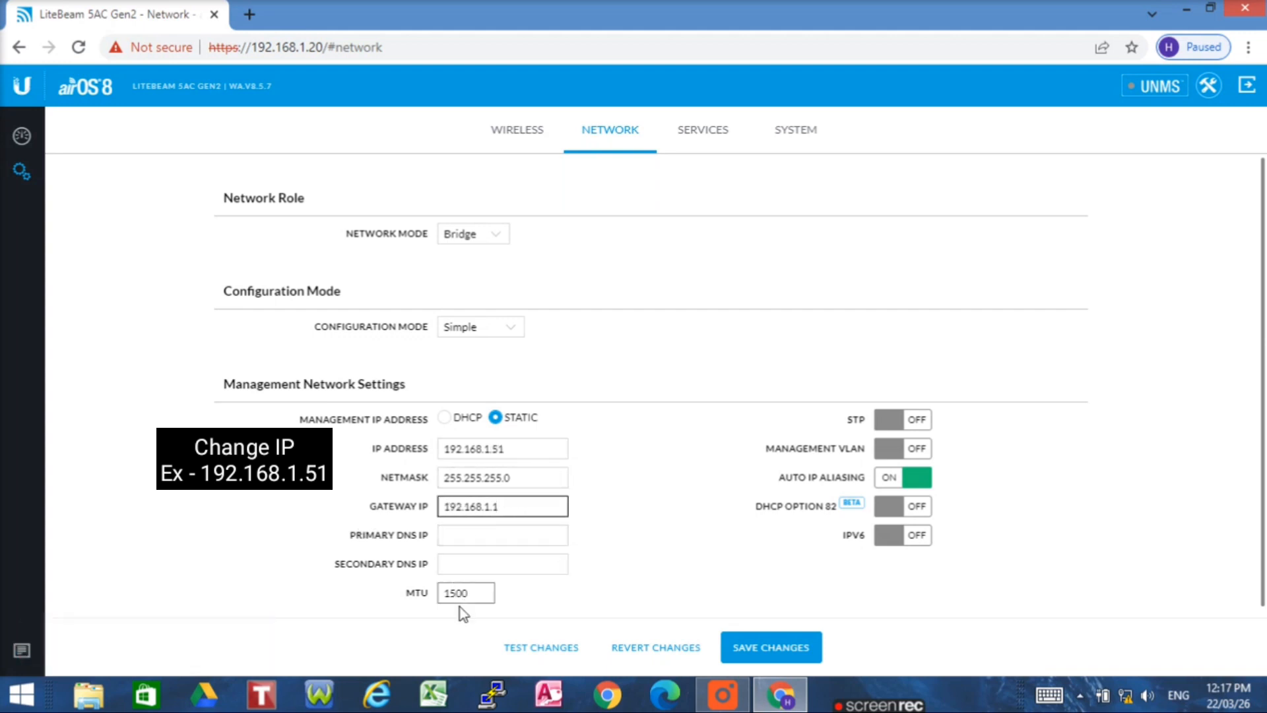
left_click(700, 132)
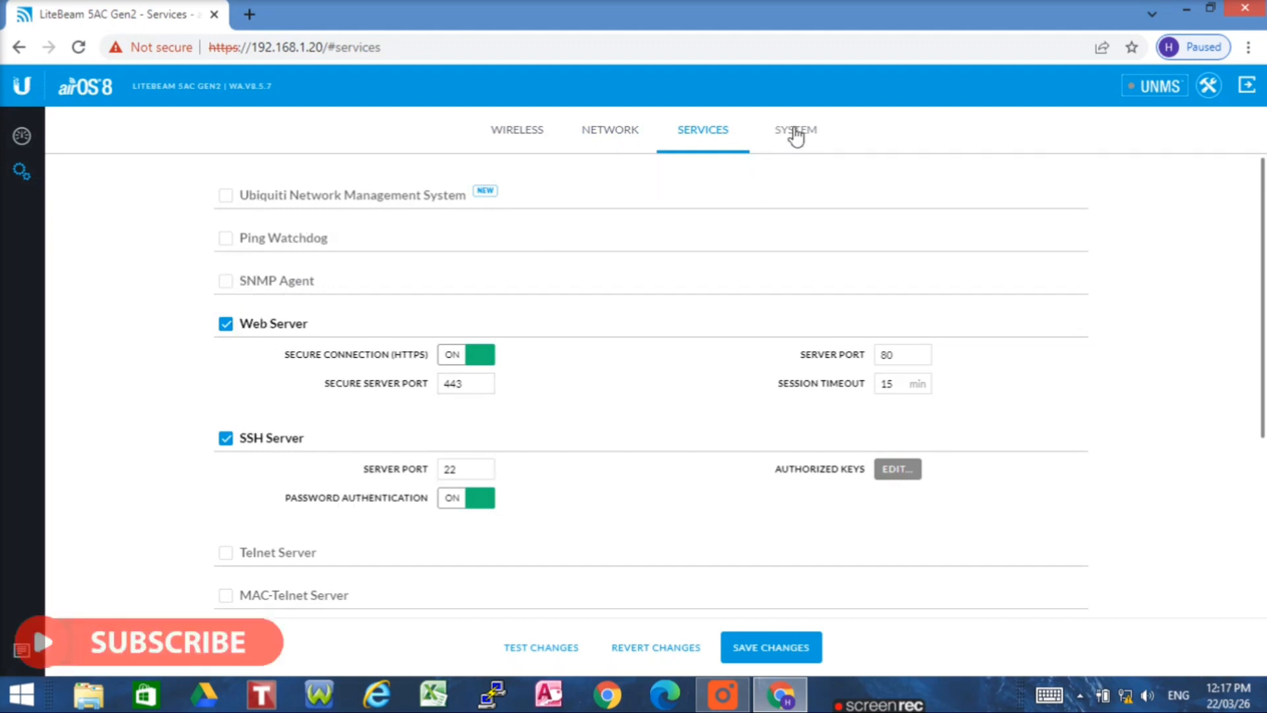
- Save all changes from the System tab, choosing to disable the management radio when applying
left_click(799, 131)
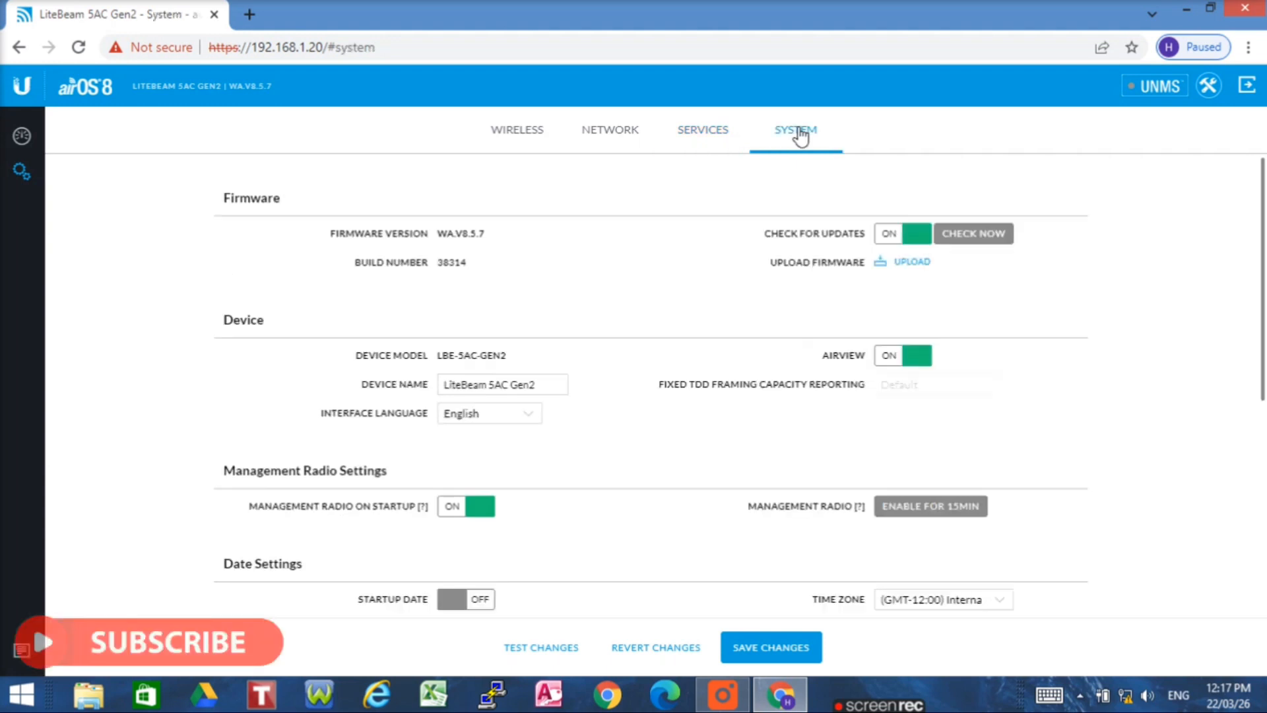
left_click(492, 390)
left_click(770, 648)
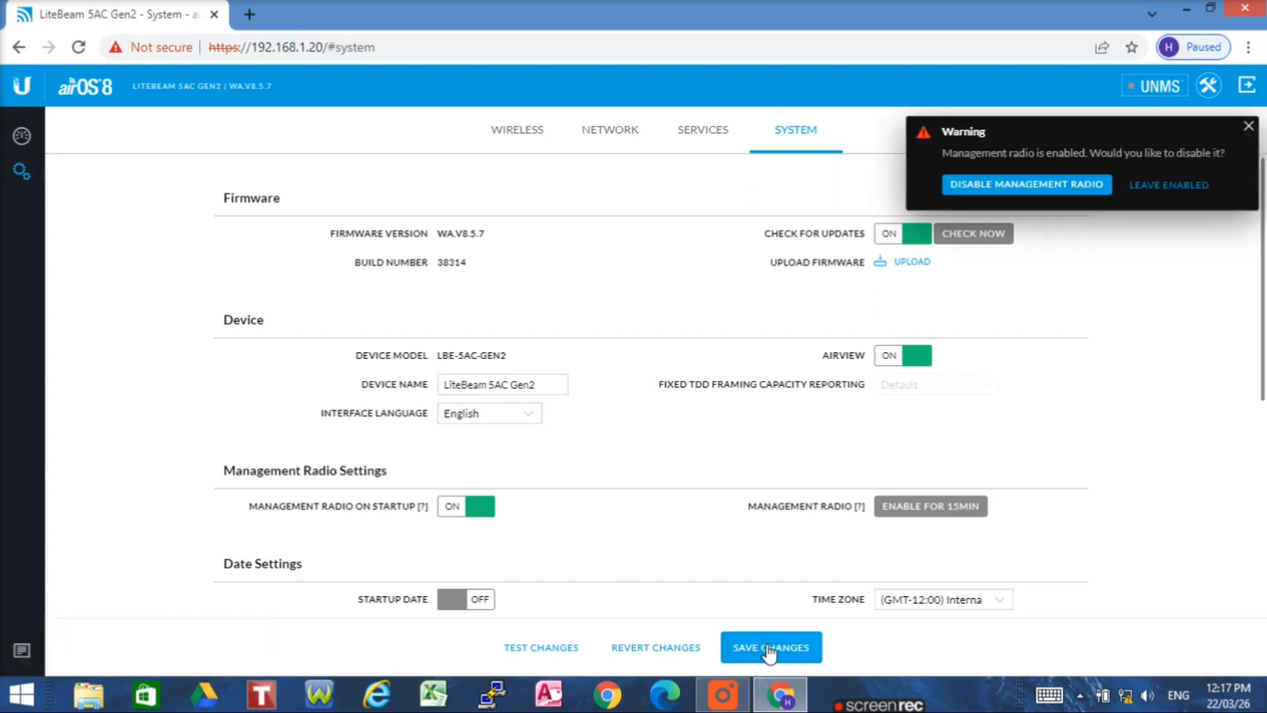
left_click(1021, 191)
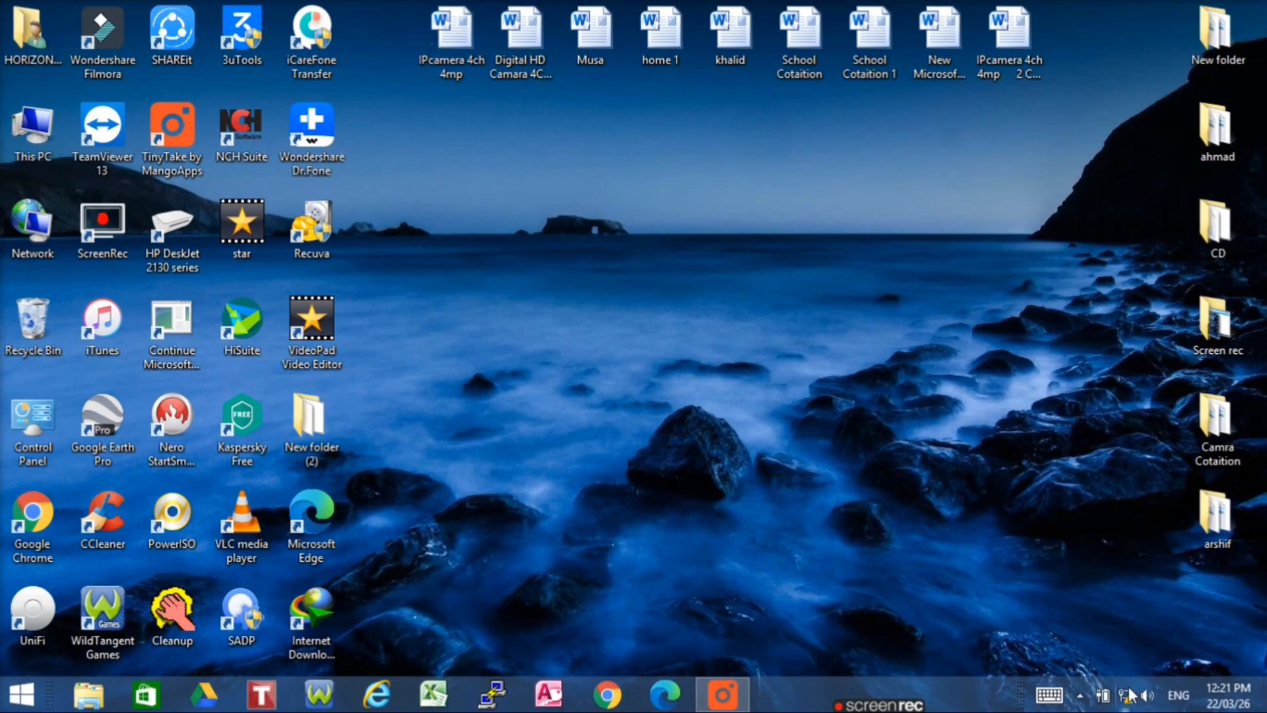
- Open the Ethernet adapter's properties from the Network and Sharing Center
mouse_move(1130, 699)
right_click(1126, 698)
left_click(1099, 682)
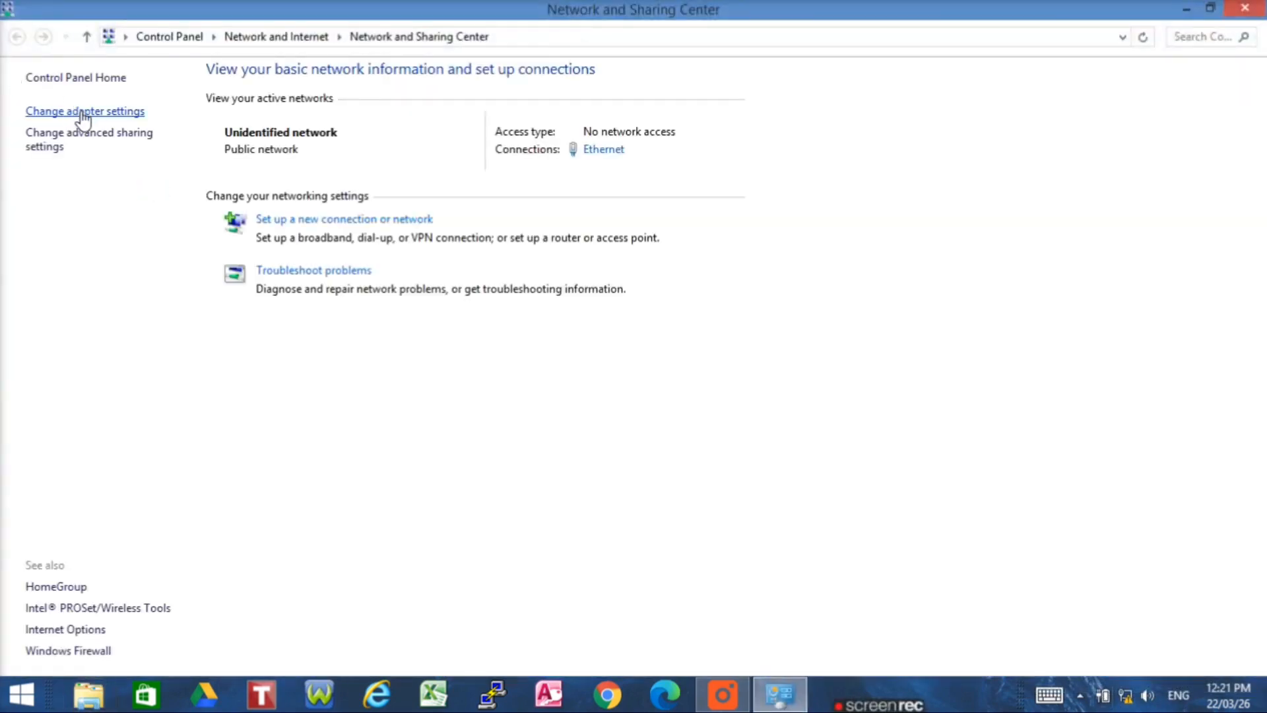
left_click(85, 111)
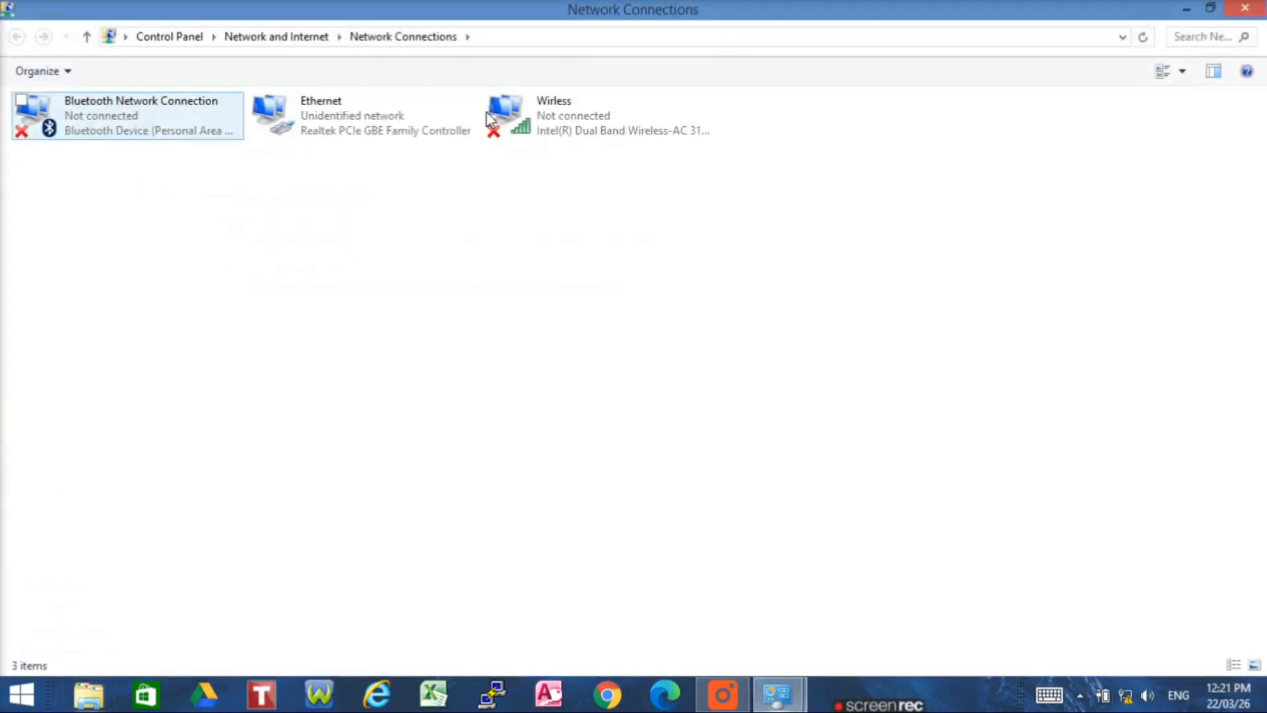
left_click(402, 107)
double_click(401, 107)
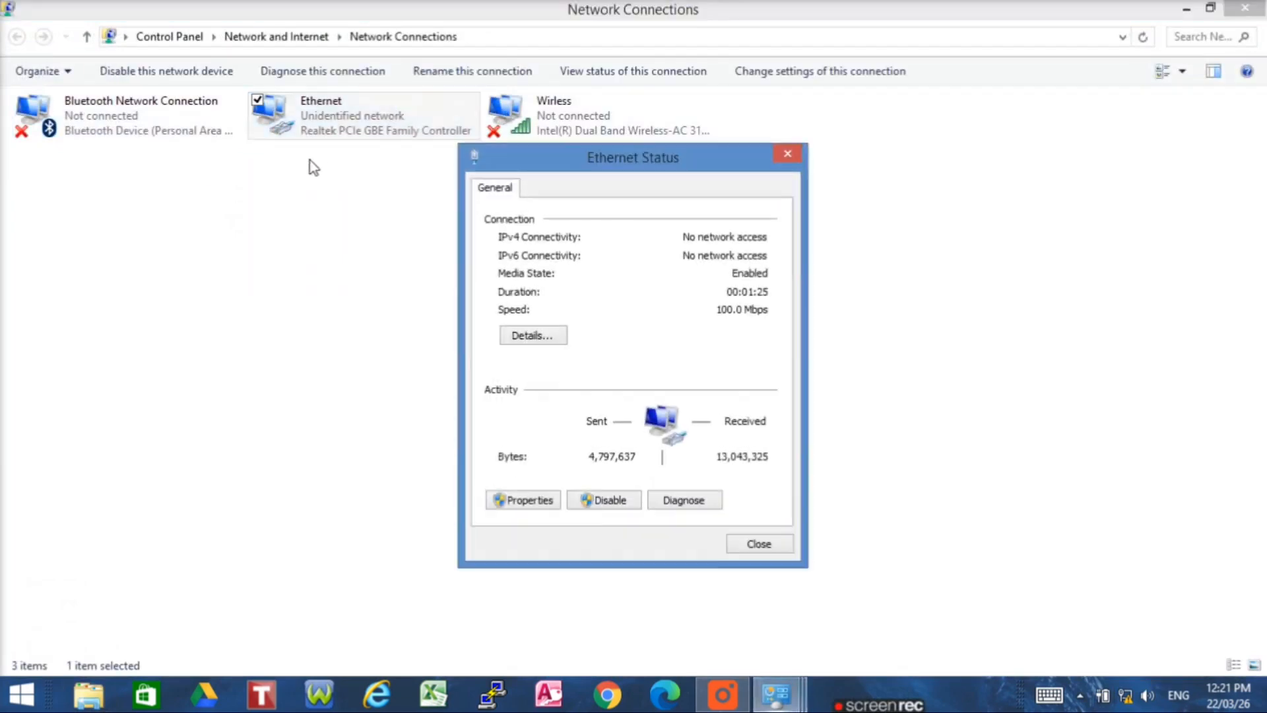
left_click(535, 501)
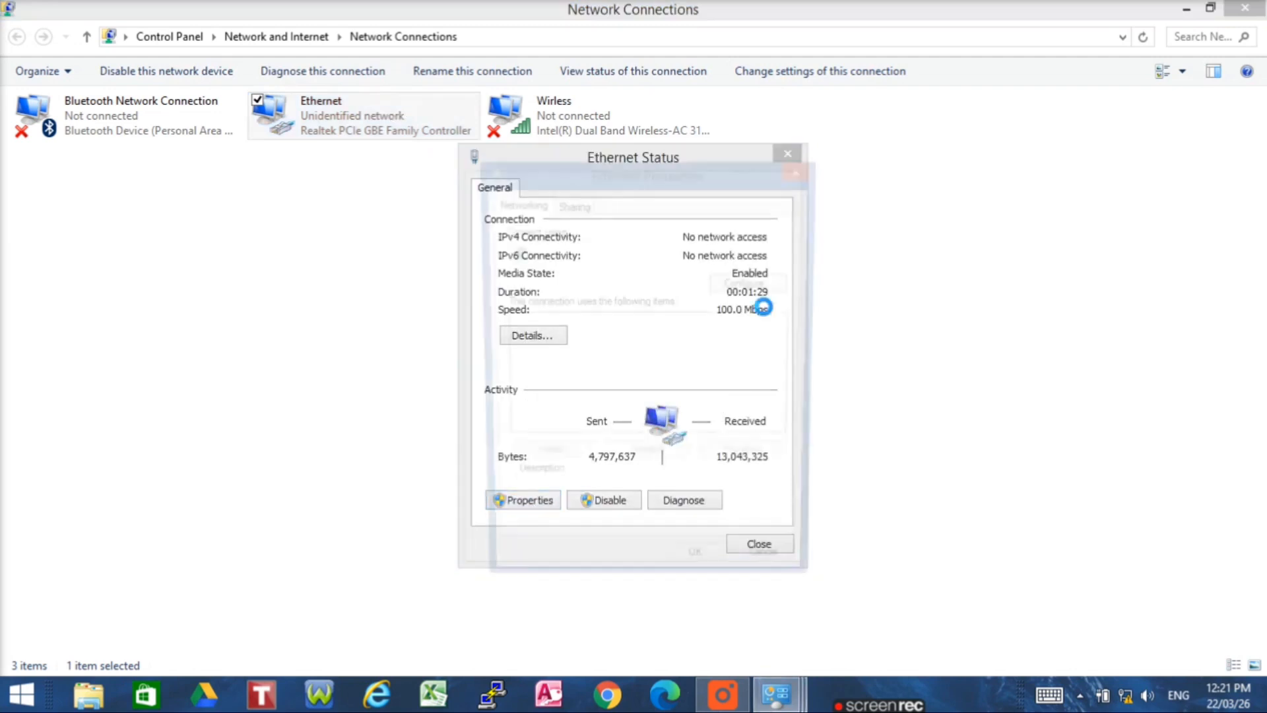
- Give Ethernet IPv4 the fixed address 192.168.1.85 with mask 255.255.255.0 and close its dialogs
left_click_drag(794, 352, 790, 367)
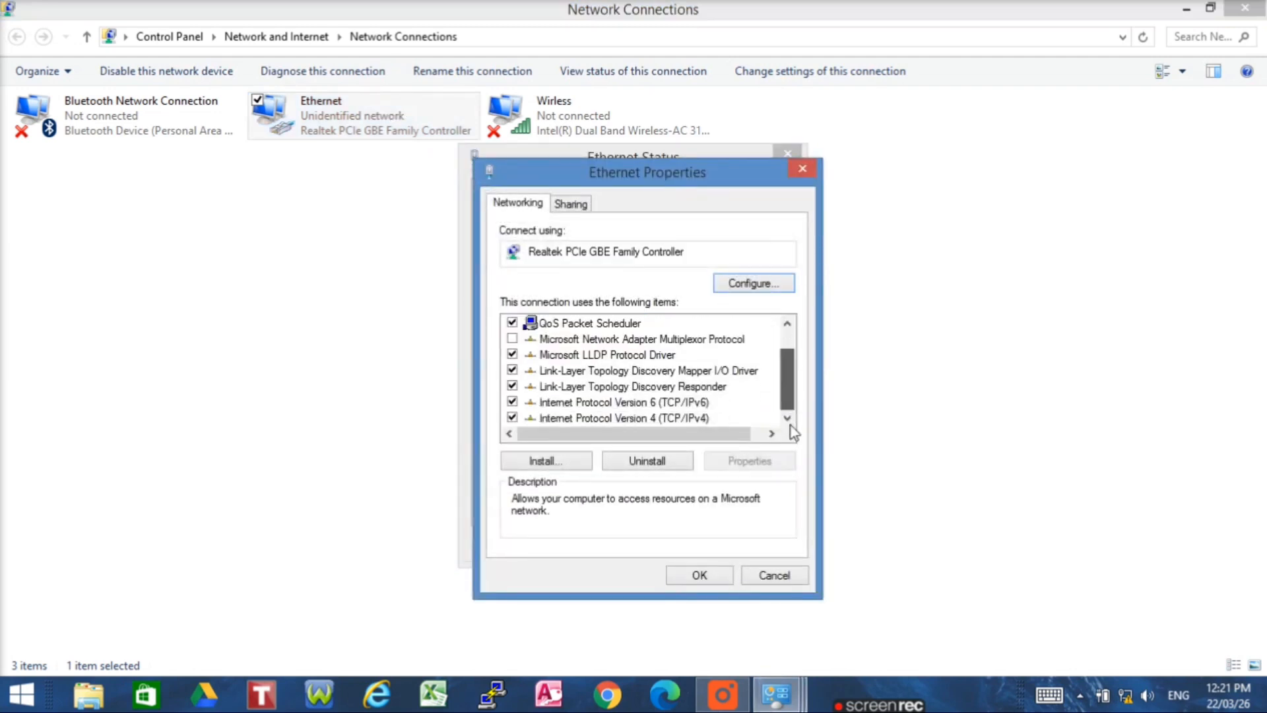
double_click(673, 418)
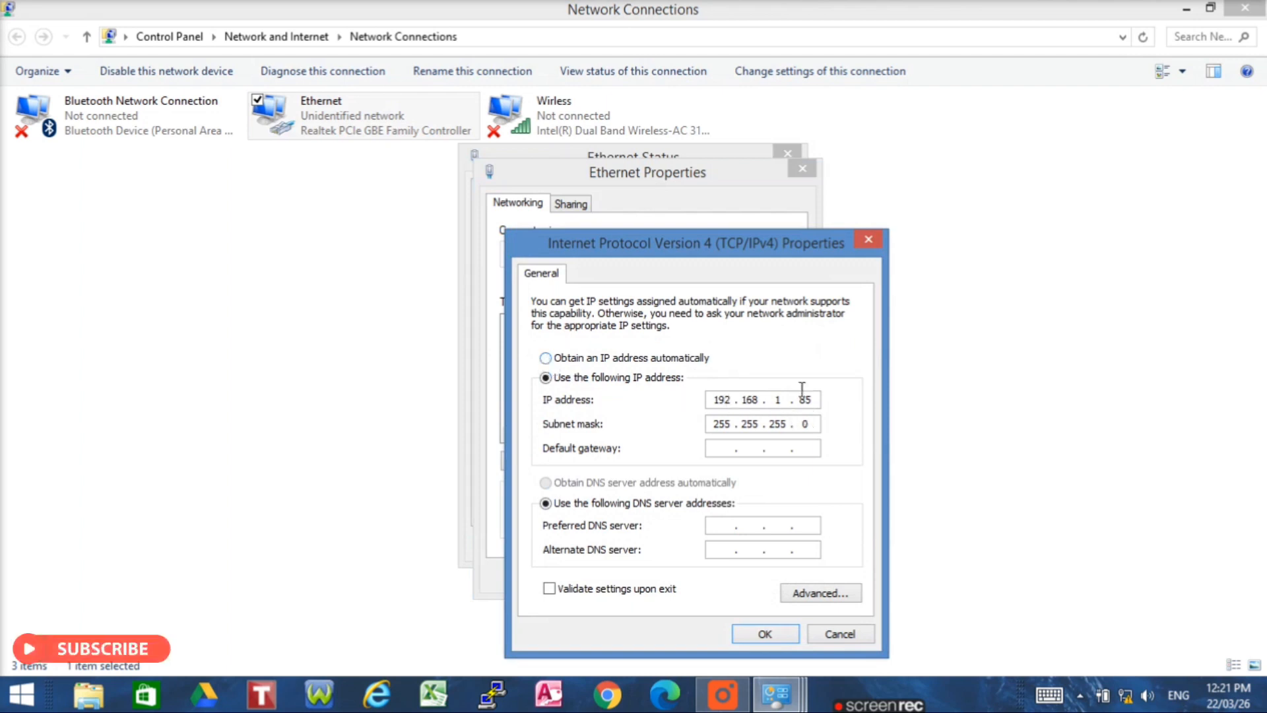
left_click(767, 634)
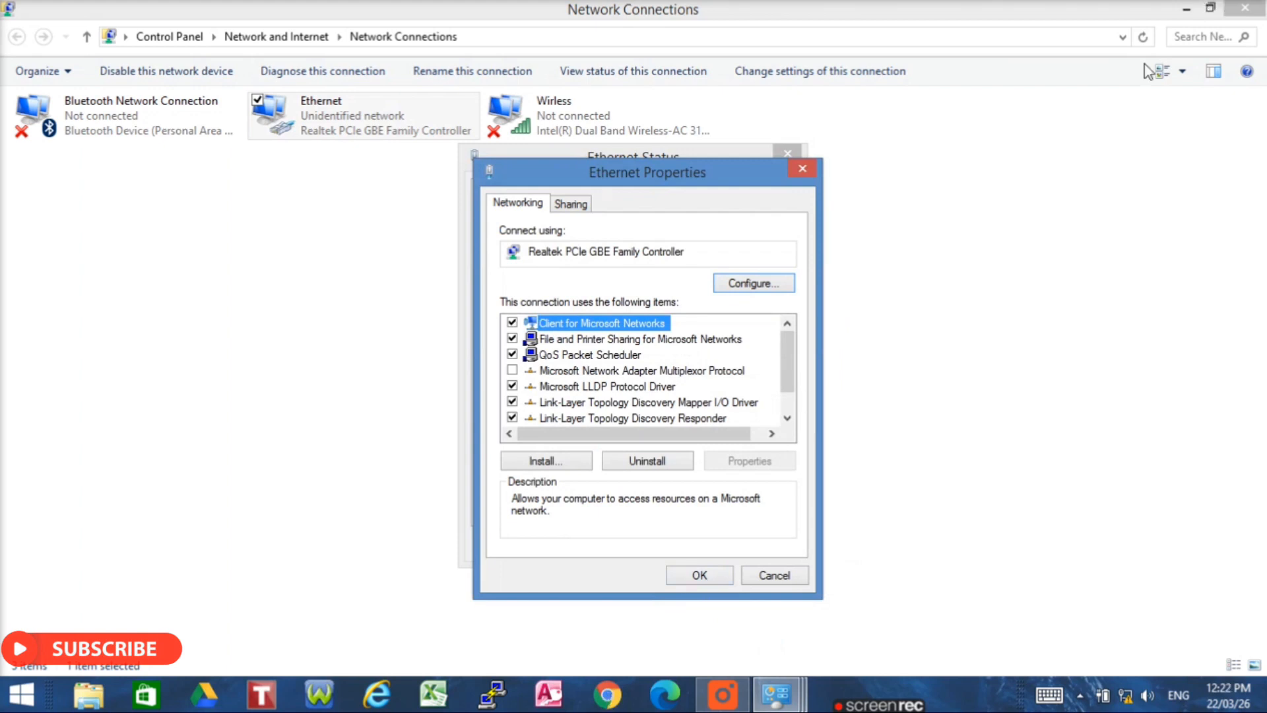
left_click(700, 575)
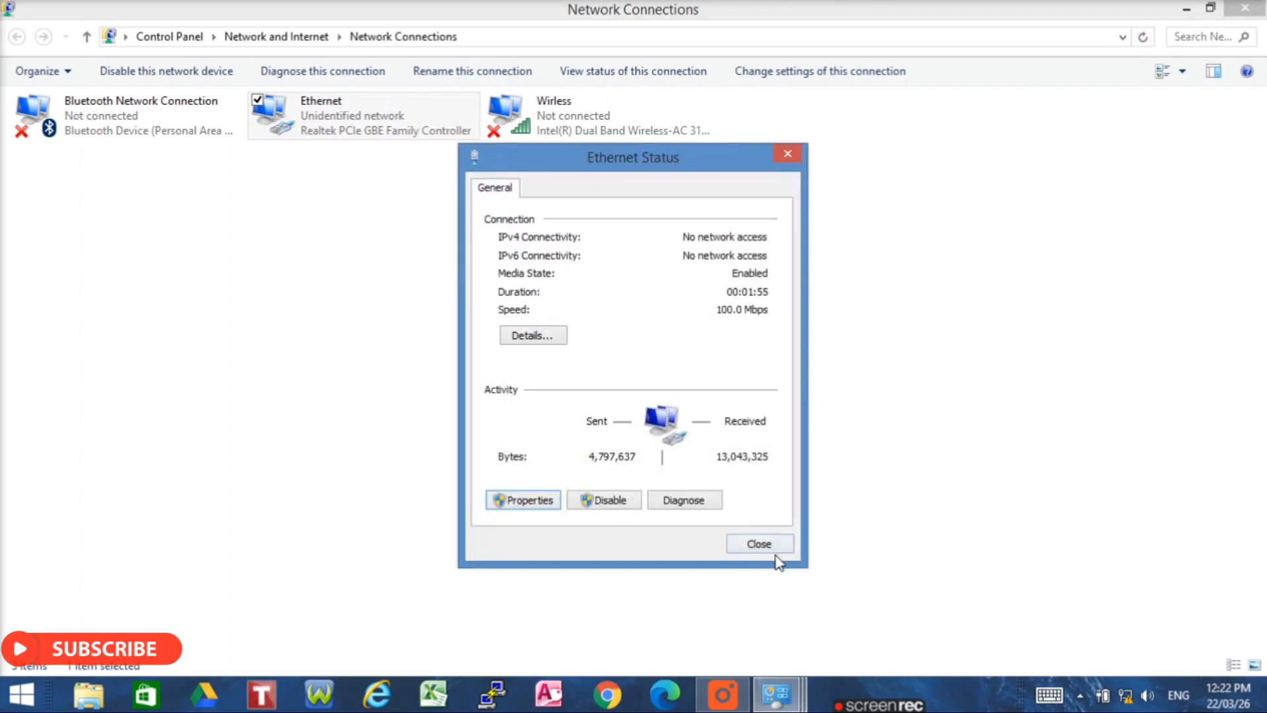
left_click(759, 543)
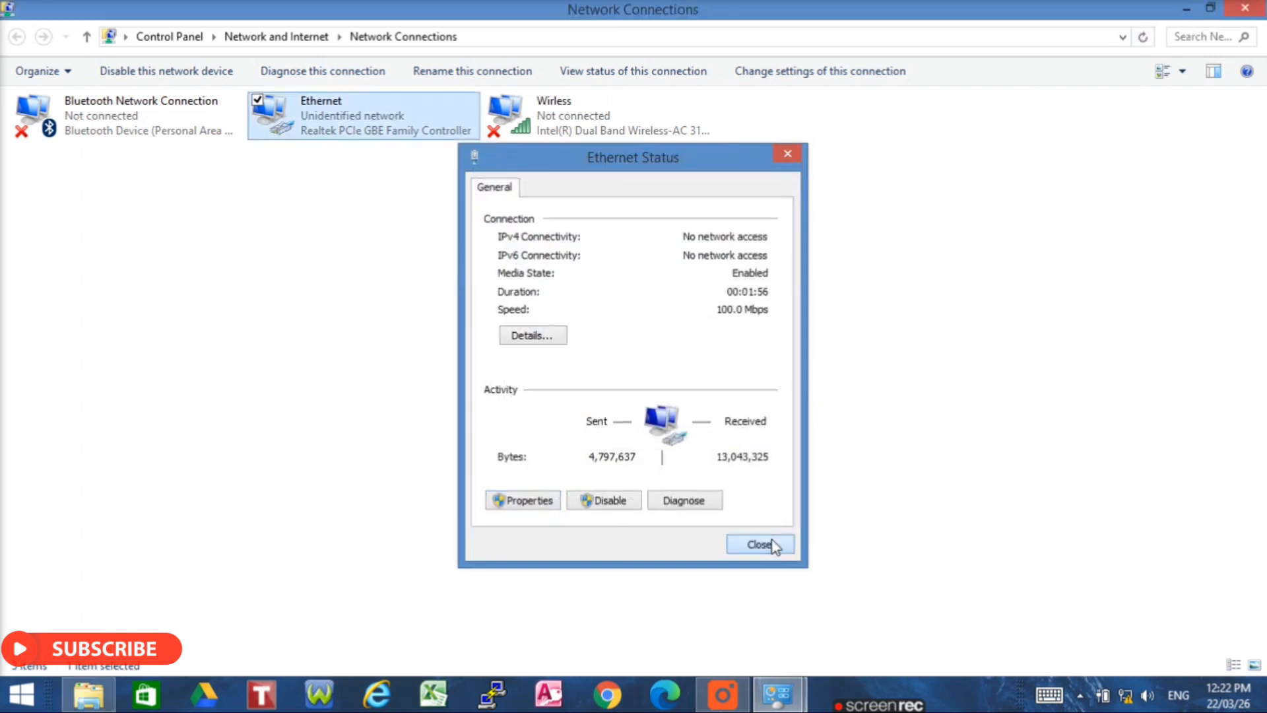
left_click(599, 700)
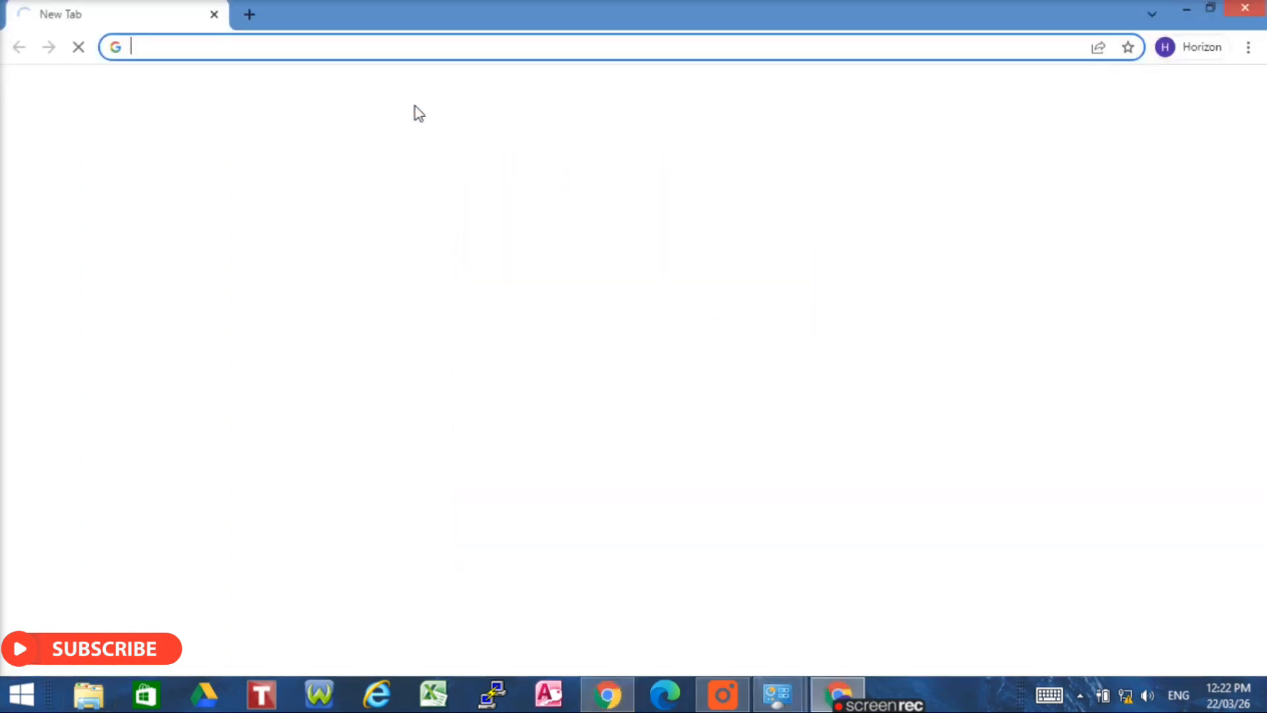
left_click(142, 46)
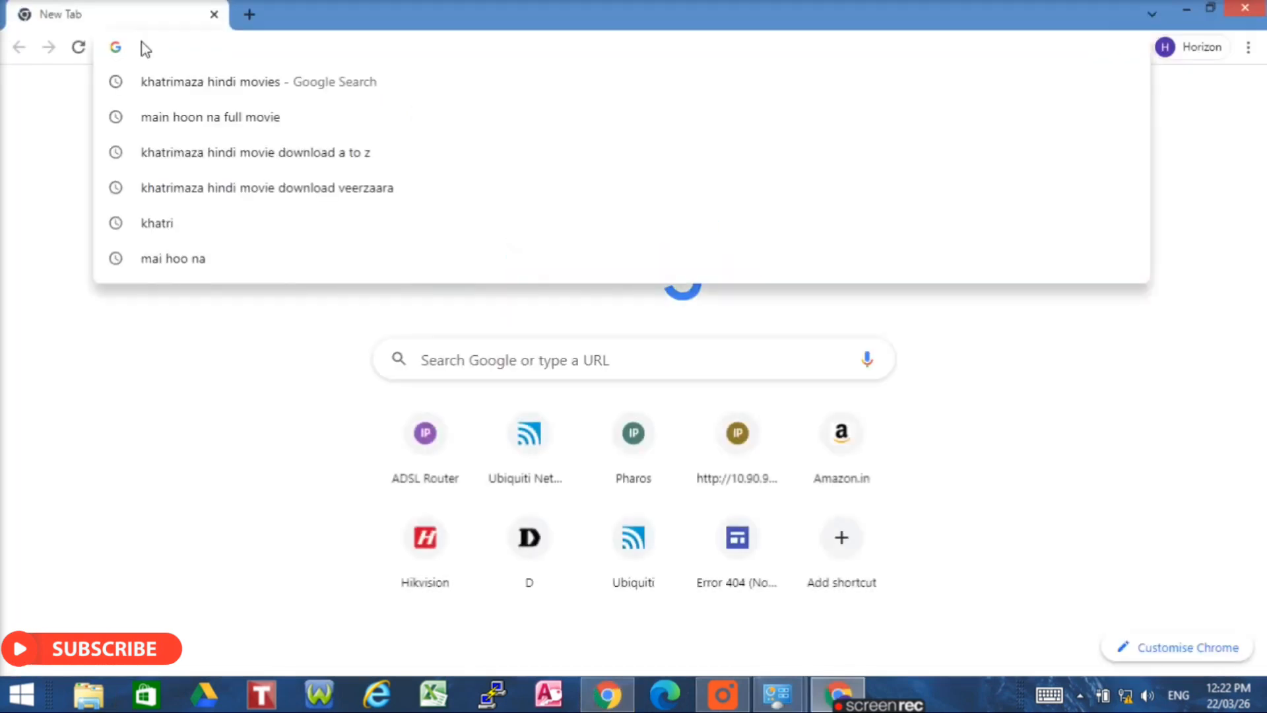
type("192.168")
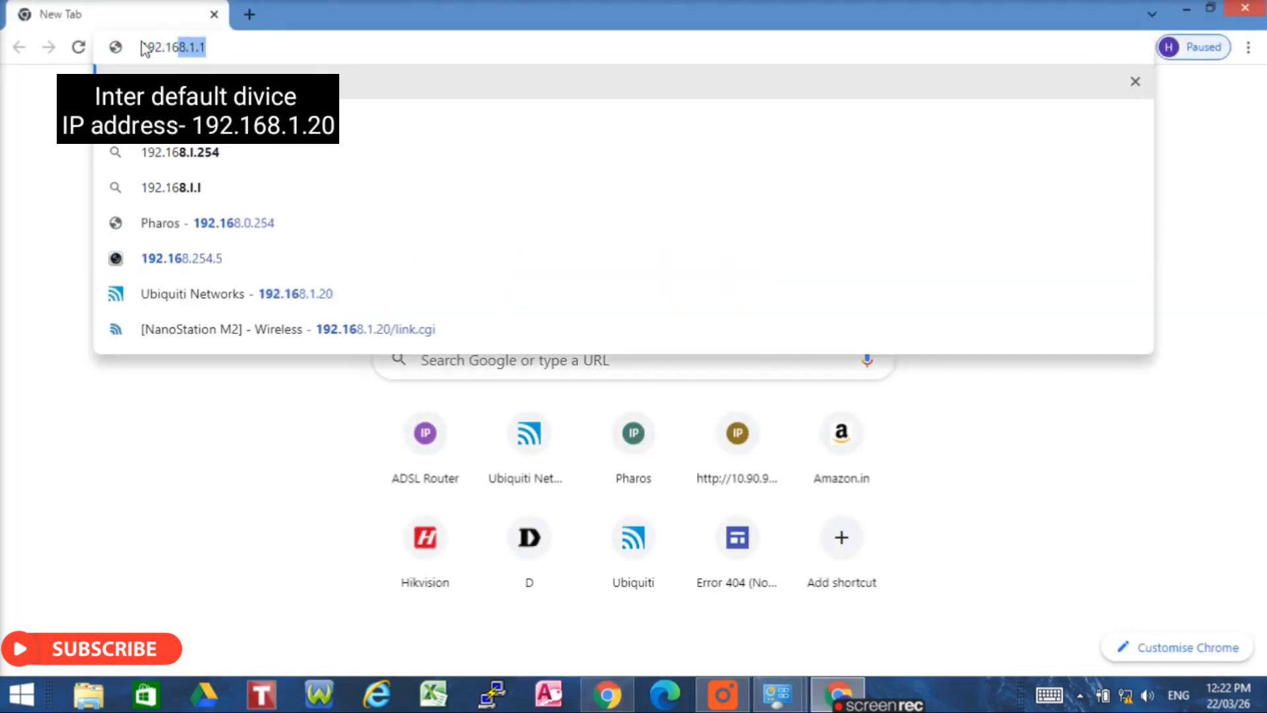
type(".1.")
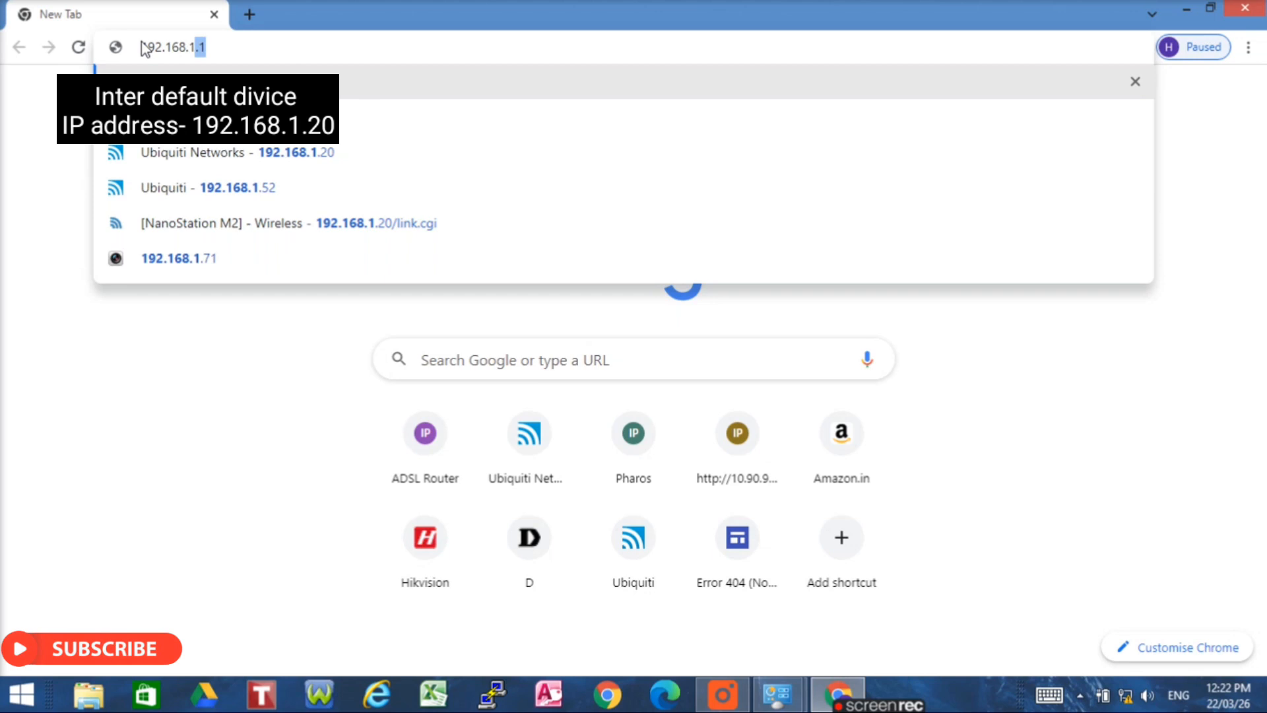
type("20")
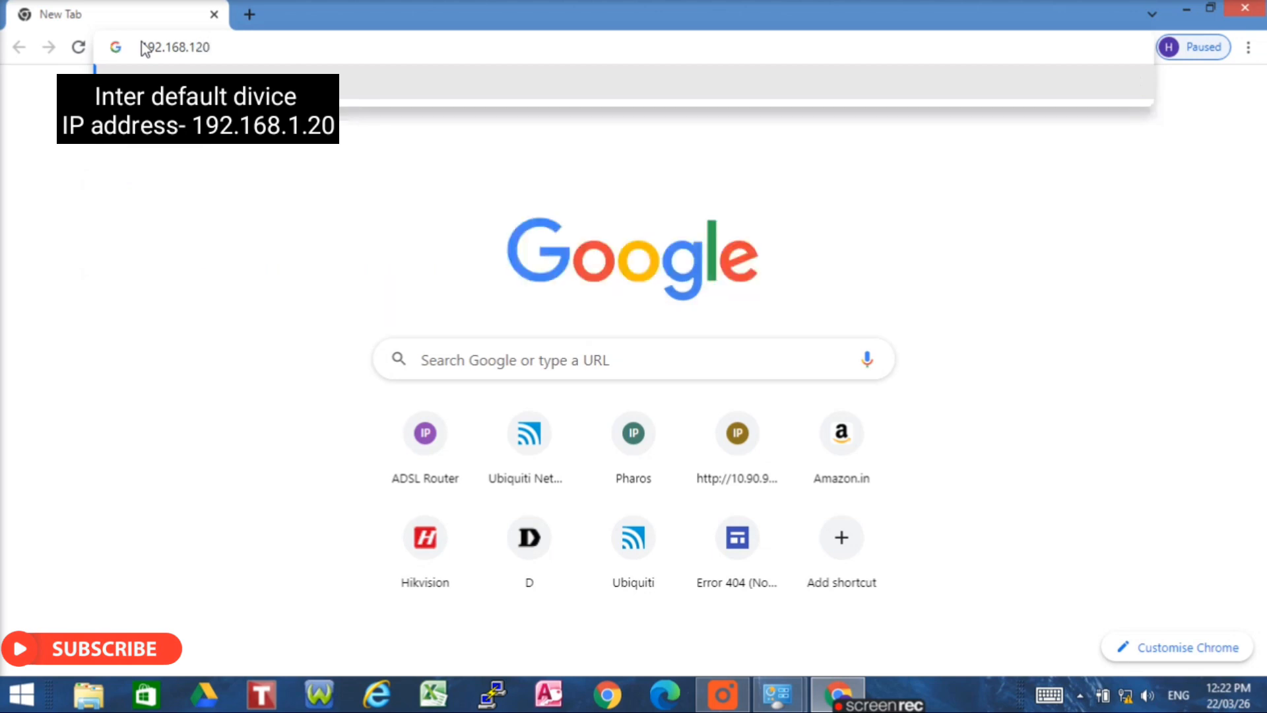
key("BackSpace")
key("BackSpace")
type(".20")
key("Return")
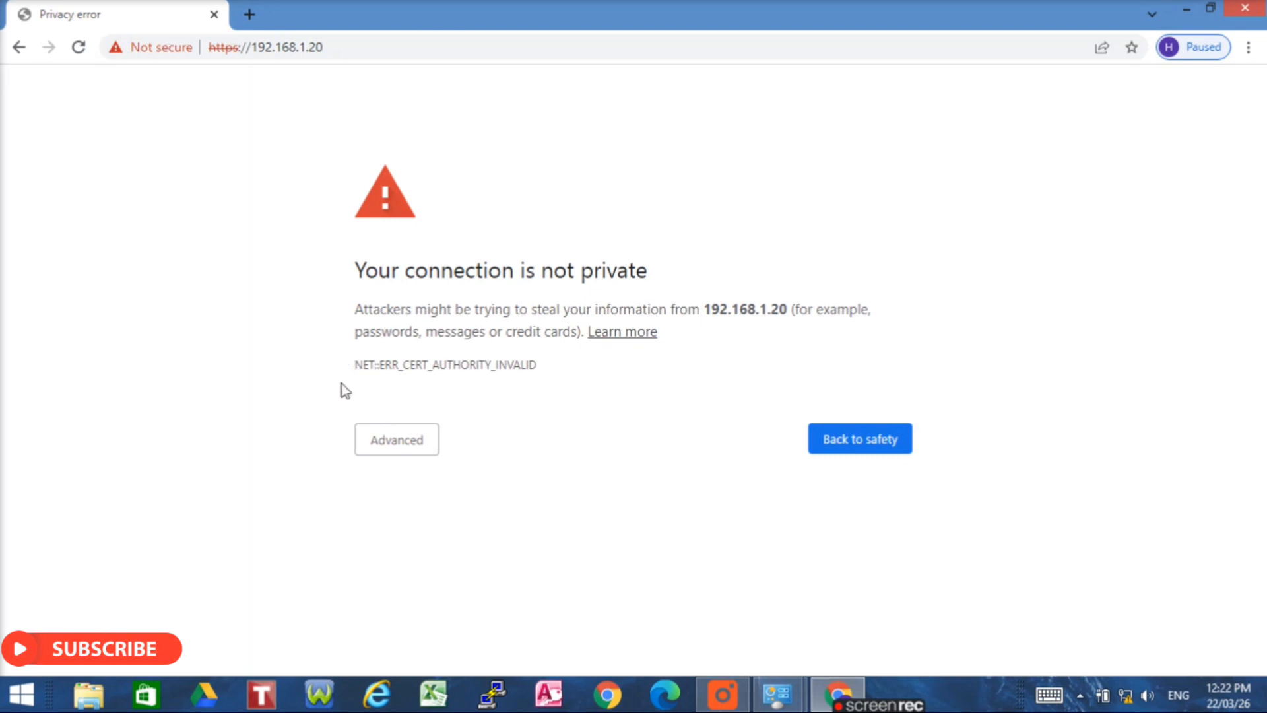
left_click(399, 449)
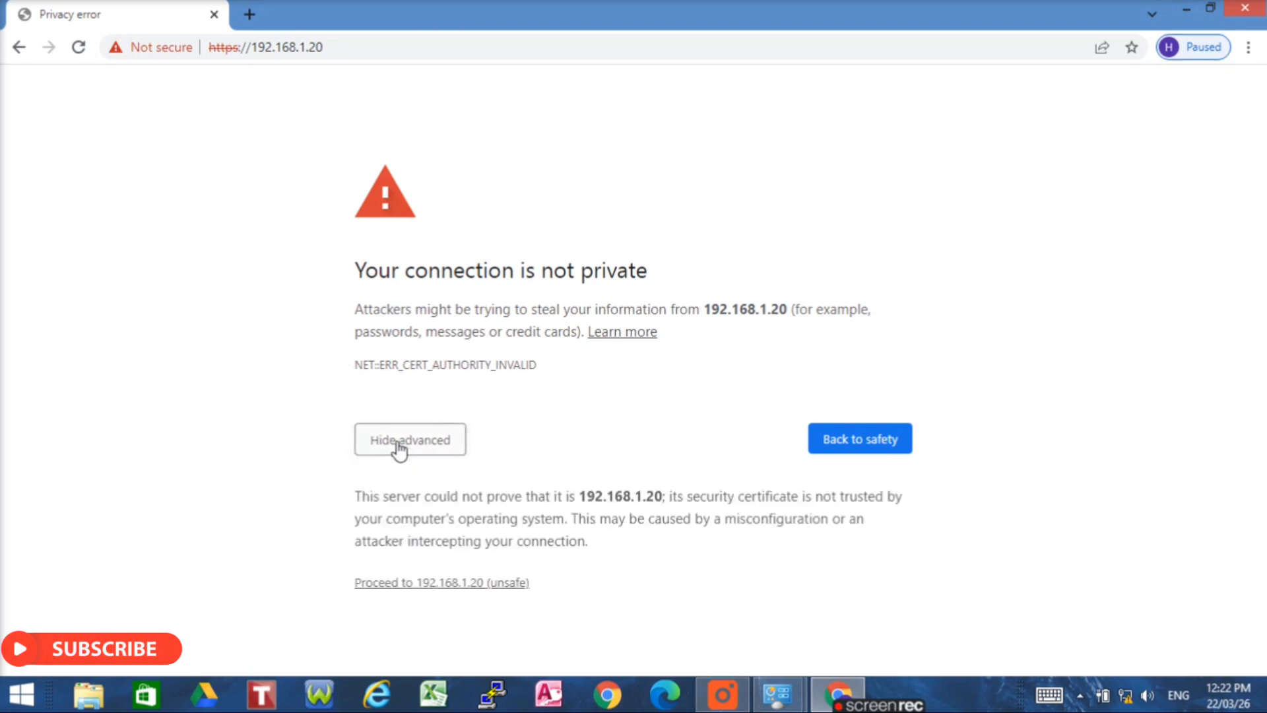
left_click(443, 583)
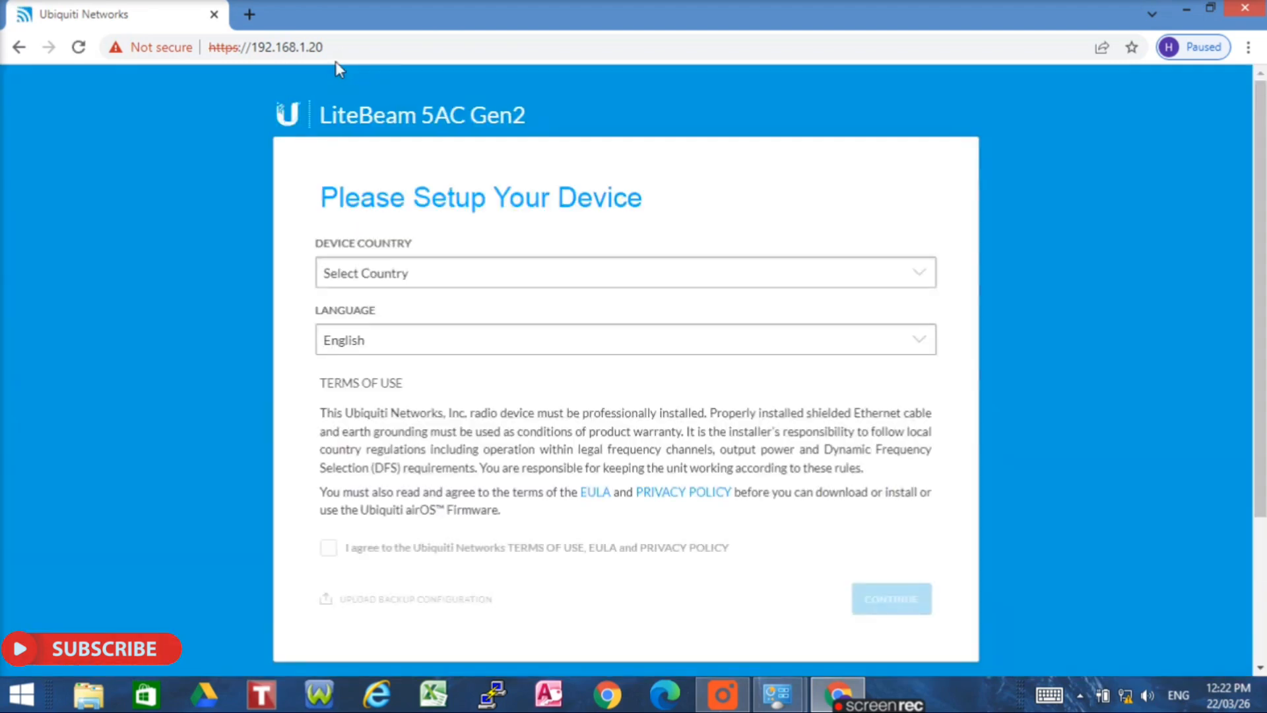
- Choose Russia as the device country, accept the terms of use, and continue to login creation
left_click(419, 280)
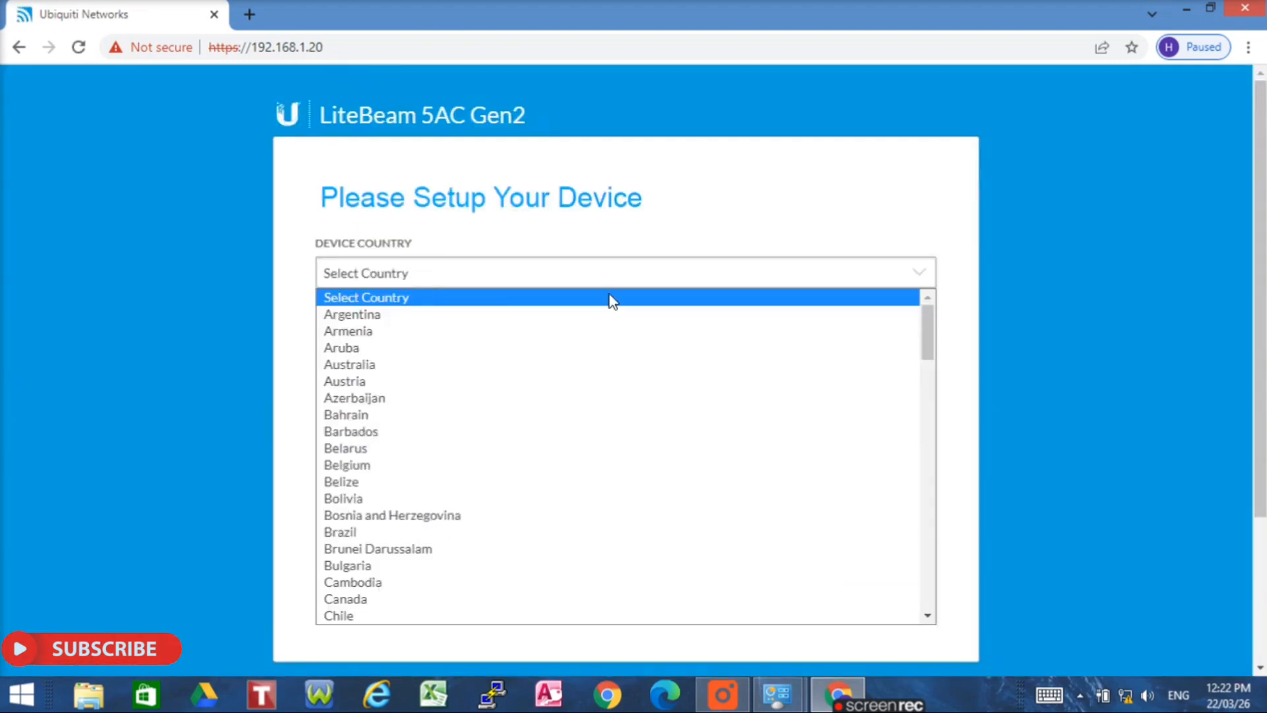
left_click_drag(929, 320, 931, 392)
left_click_drag(929, 397, 936, 514)
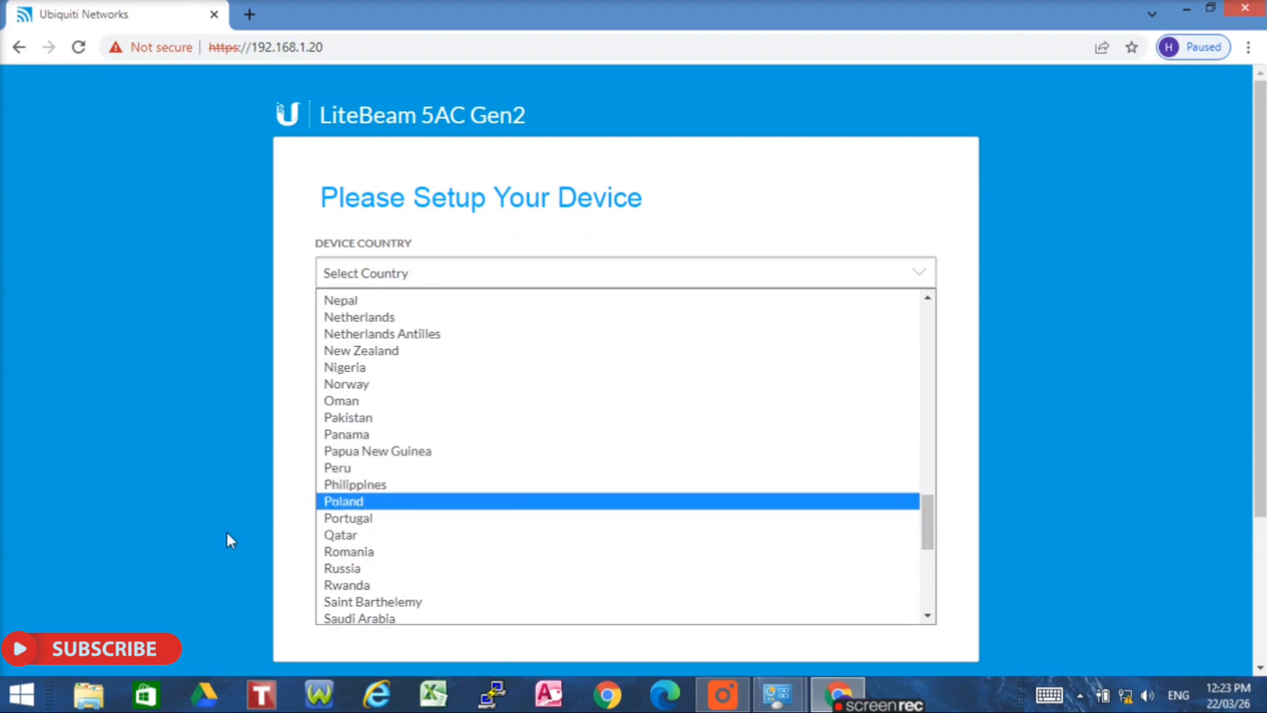
left_click(357, 572)
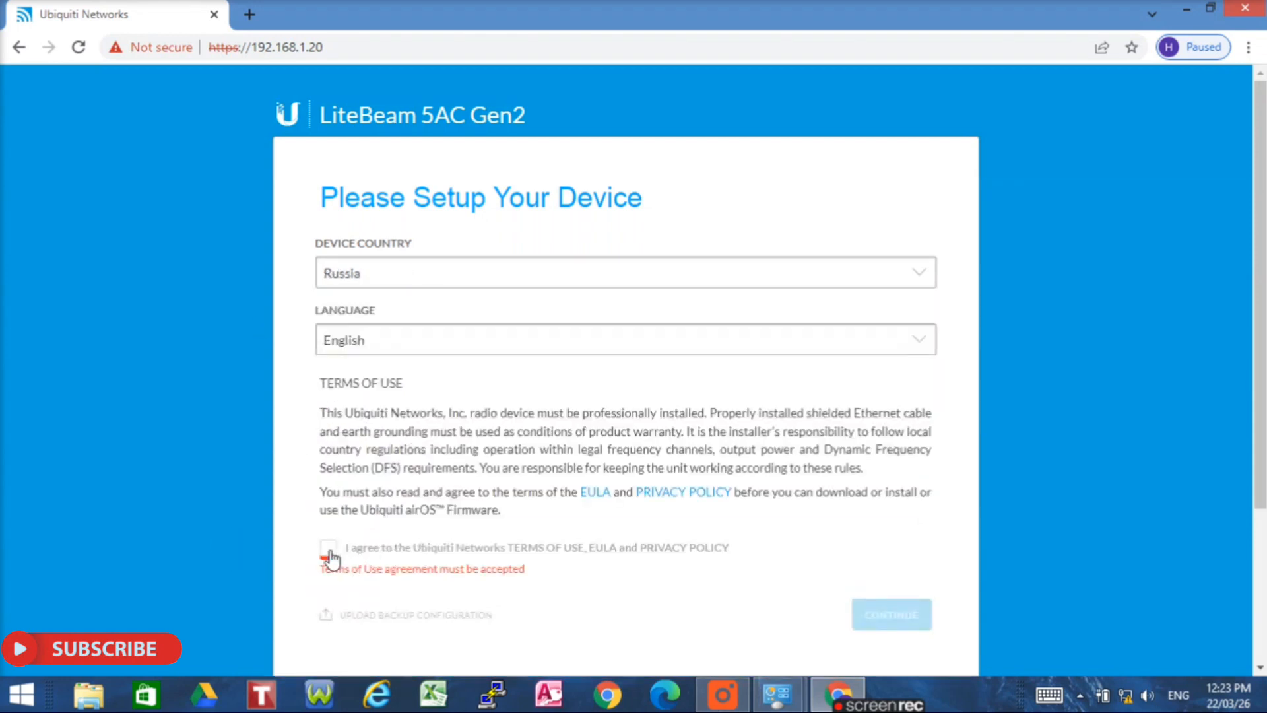
left_click(329, 546)
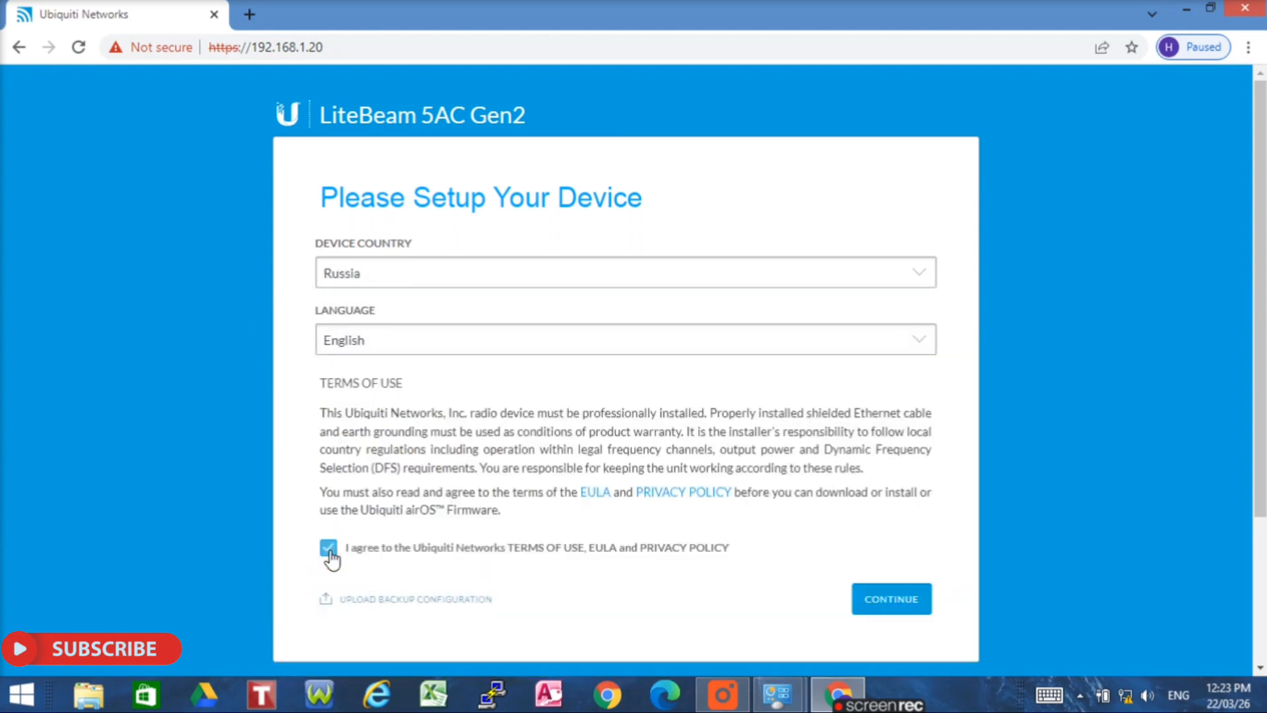
left_click(901, 597)
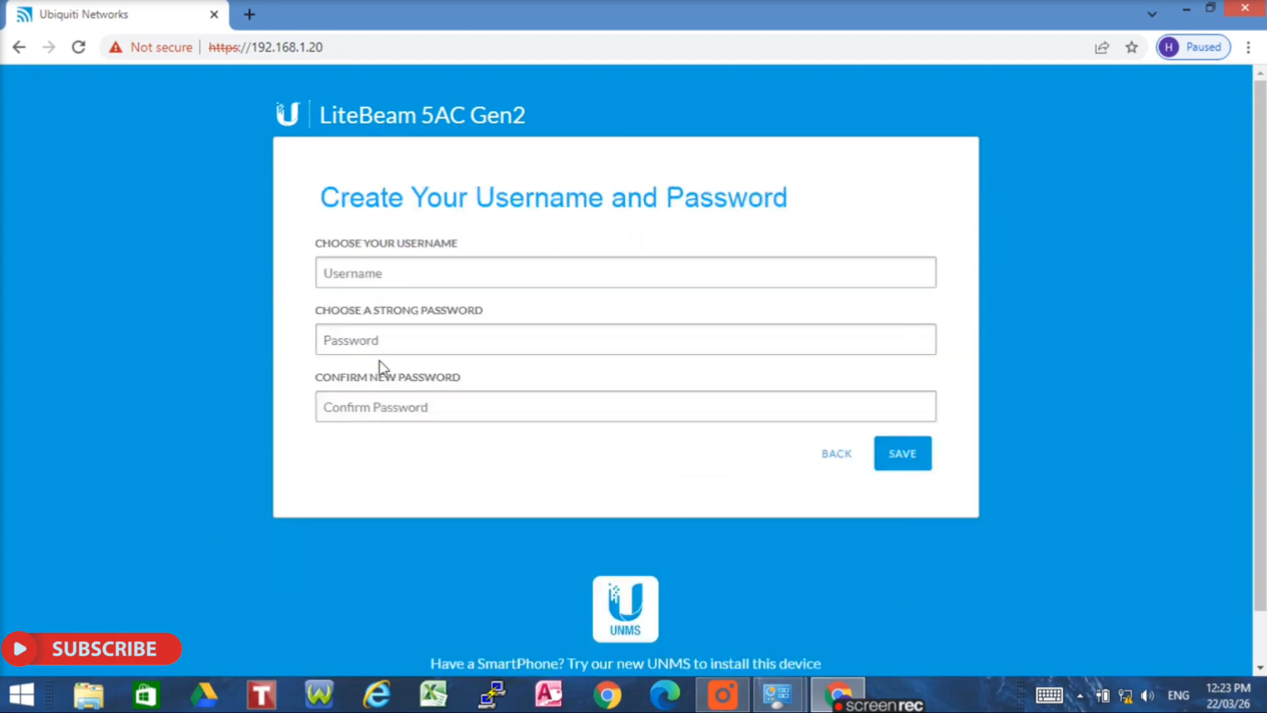
left_click(409, 275)
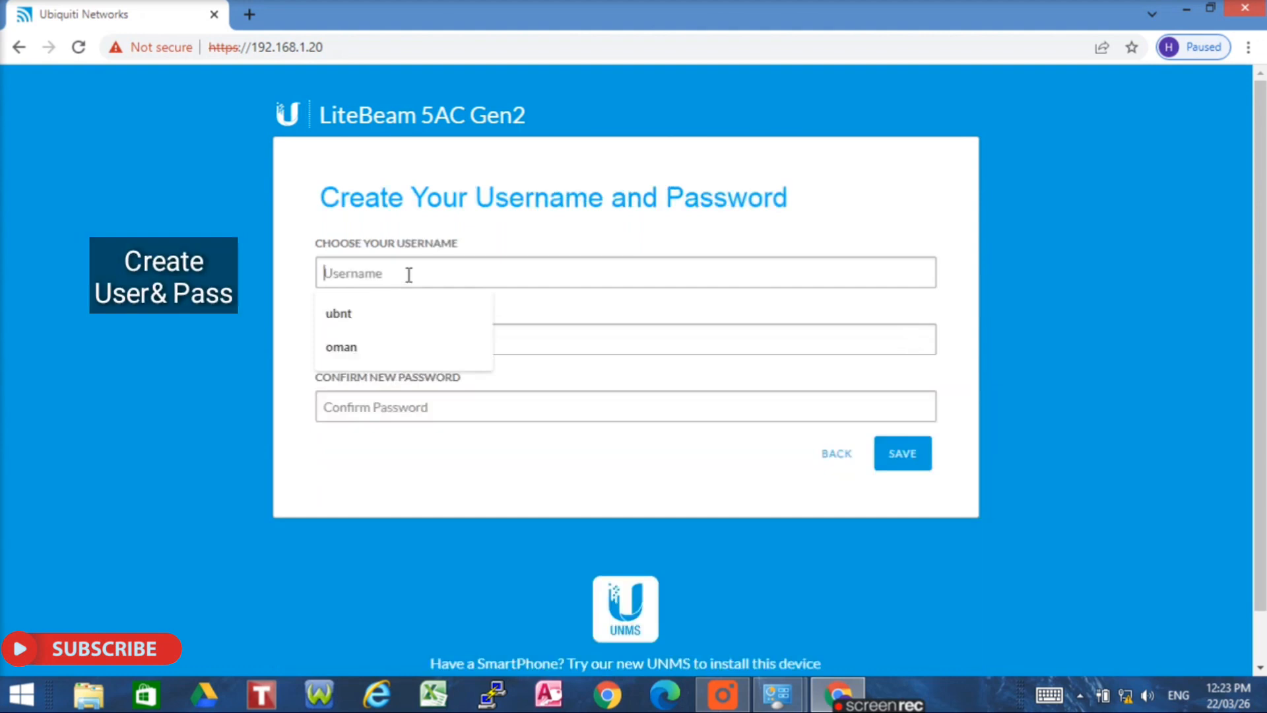
- Fill username 'ubnt' from autofill, enter the password and its confirmation, and save
left_click(405, 314)
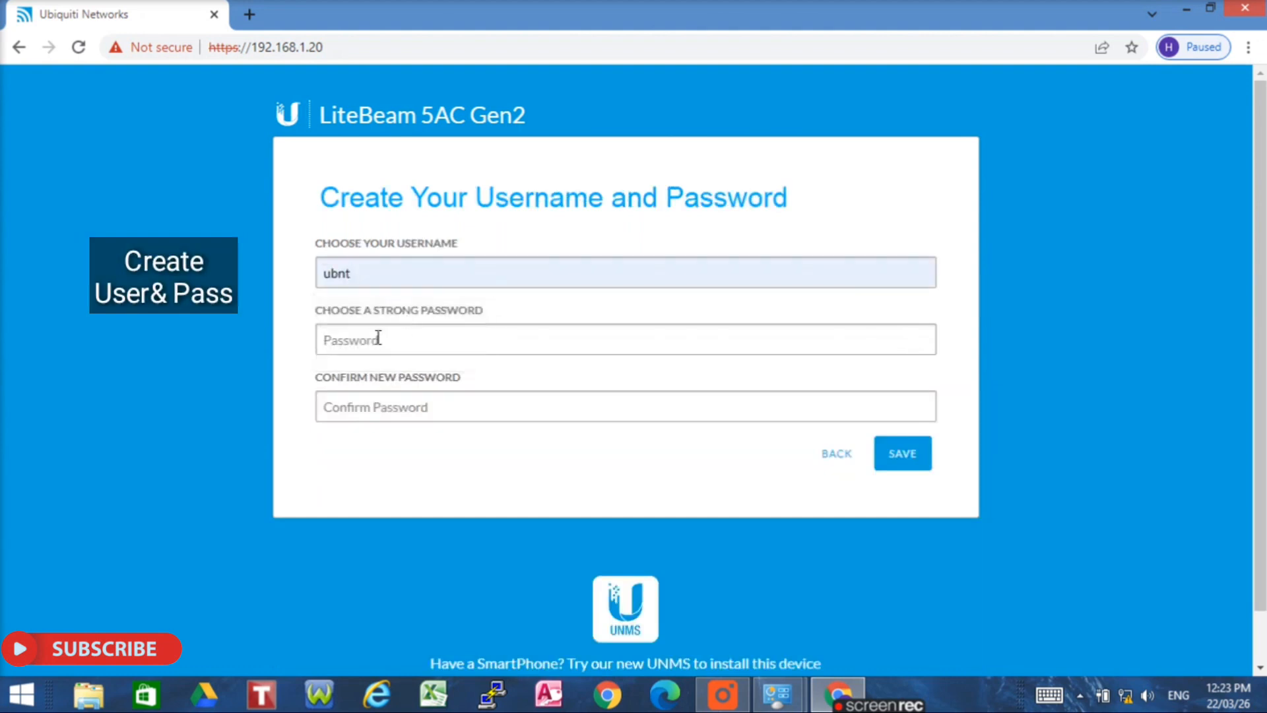
left_click(378, 338)
type("u••••")
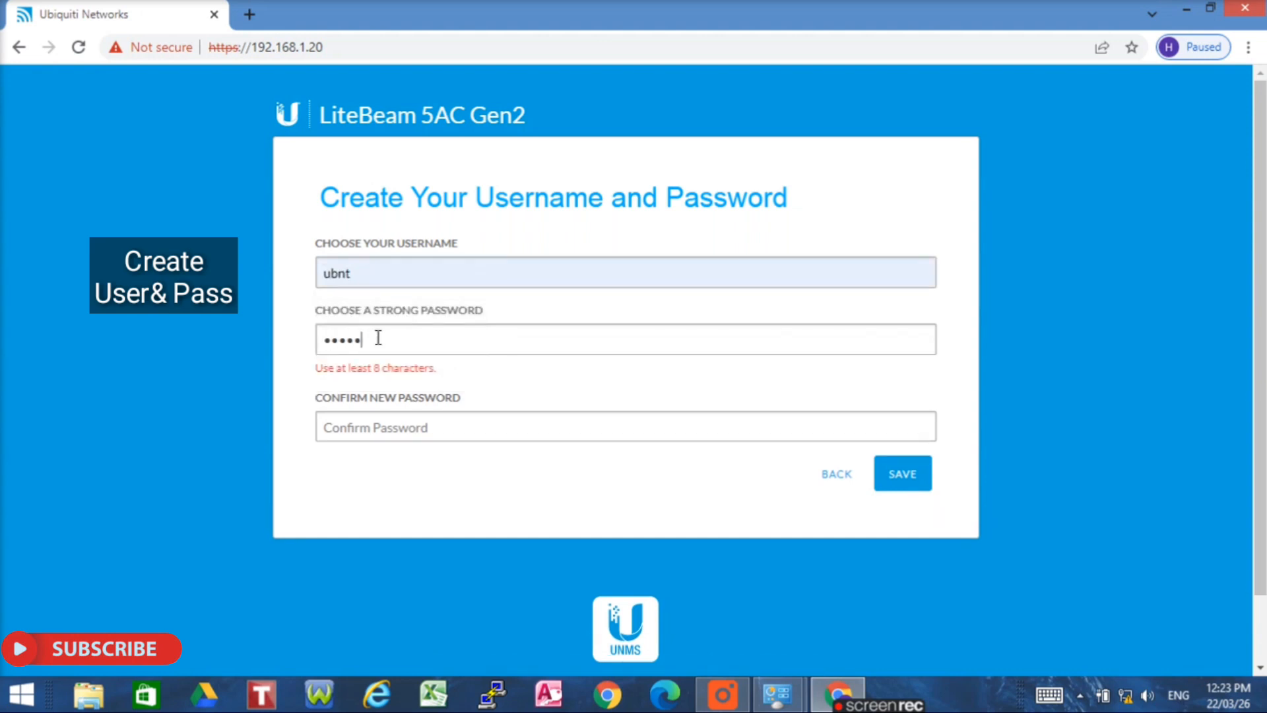
type("••••")
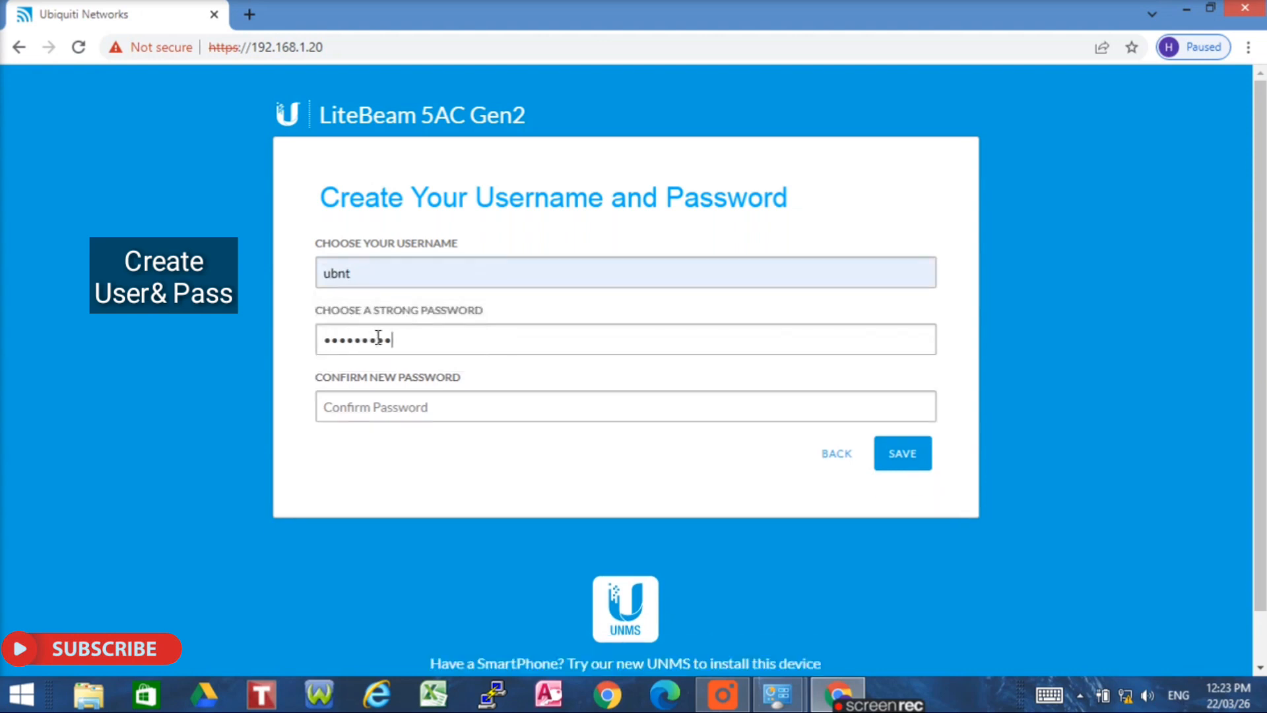
type("•••••••••")
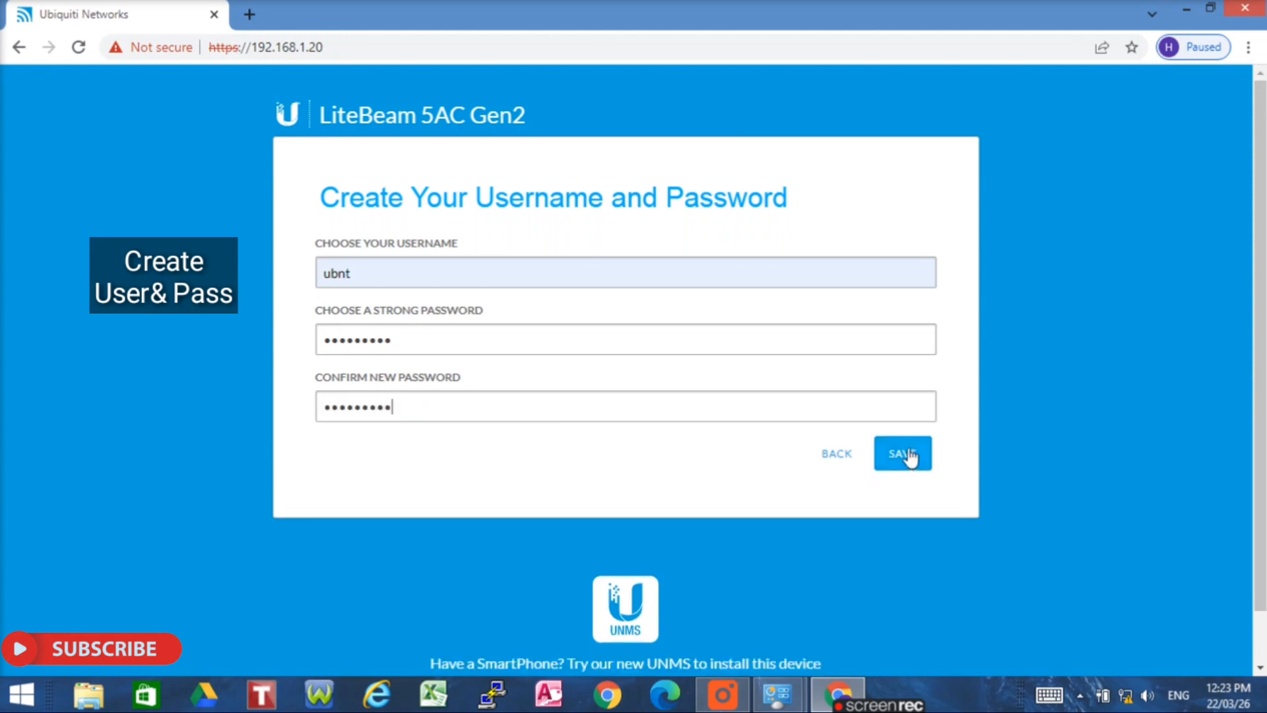
left_click(910, 456)
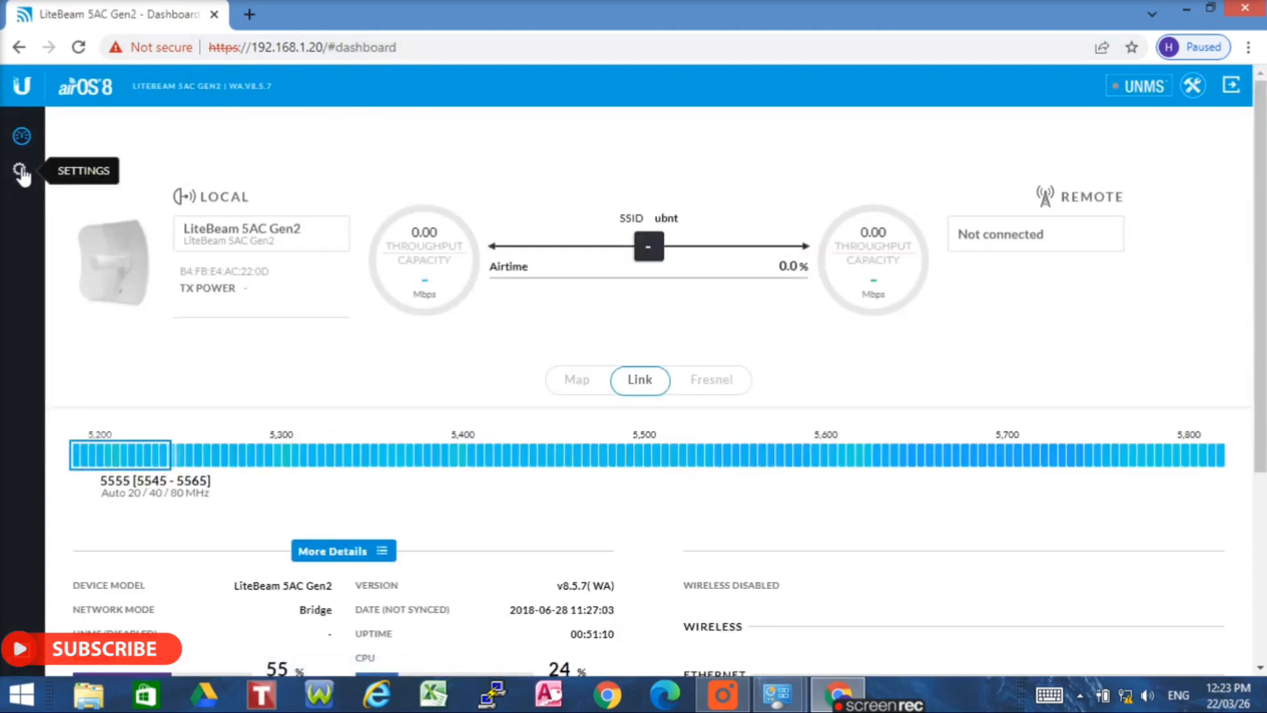
- Switch the wireless mode to Station PtP and run a Site Survey for nearby access points
left_click(23, 176)
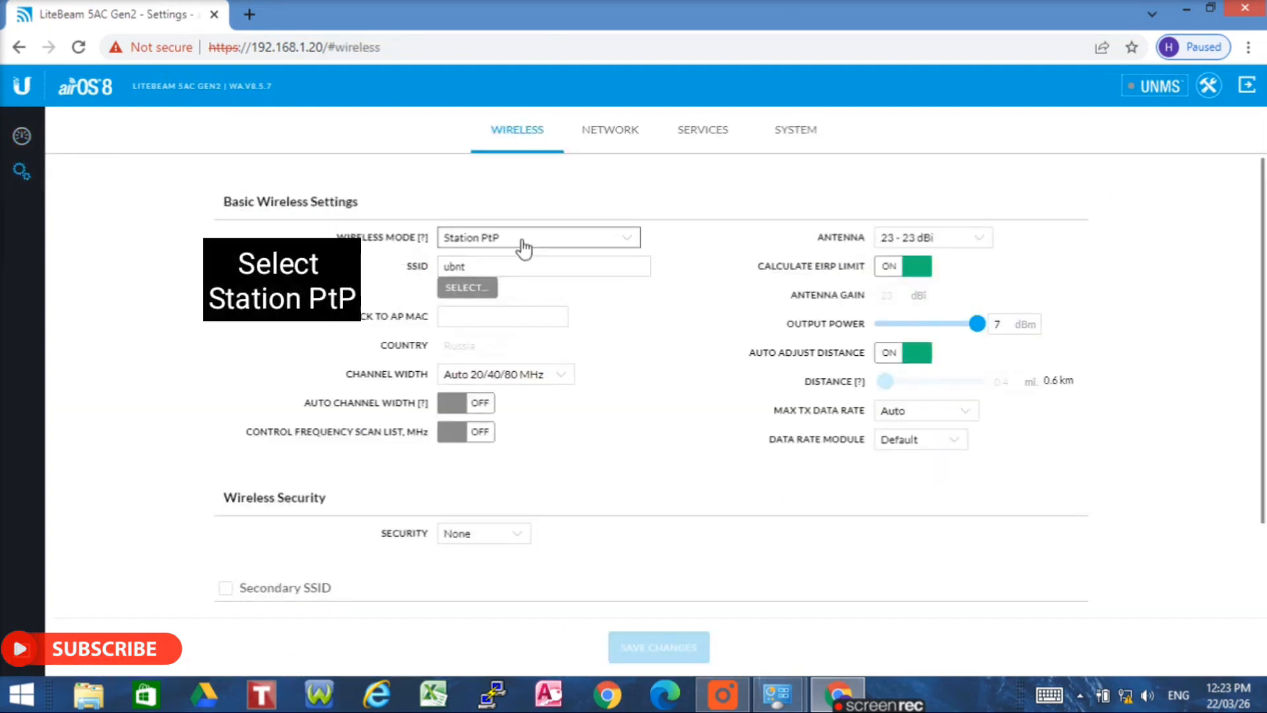
left_click(632, 237)
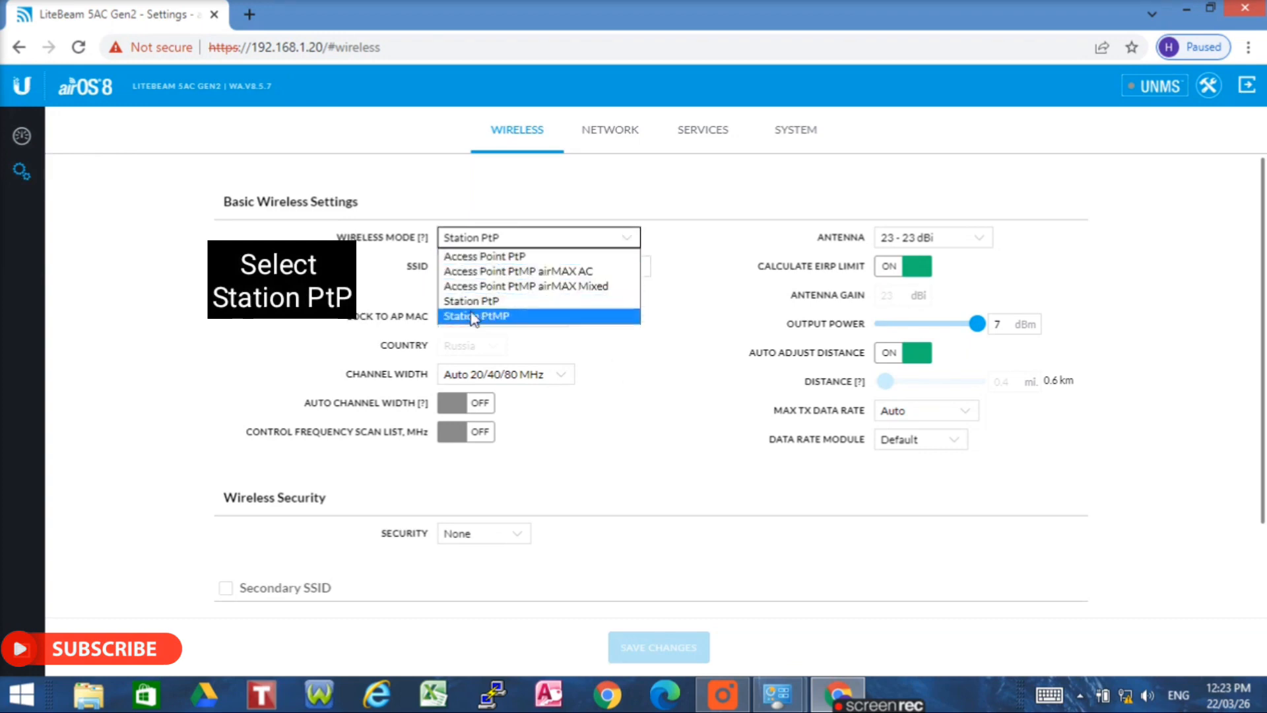
left_click(492, 302)
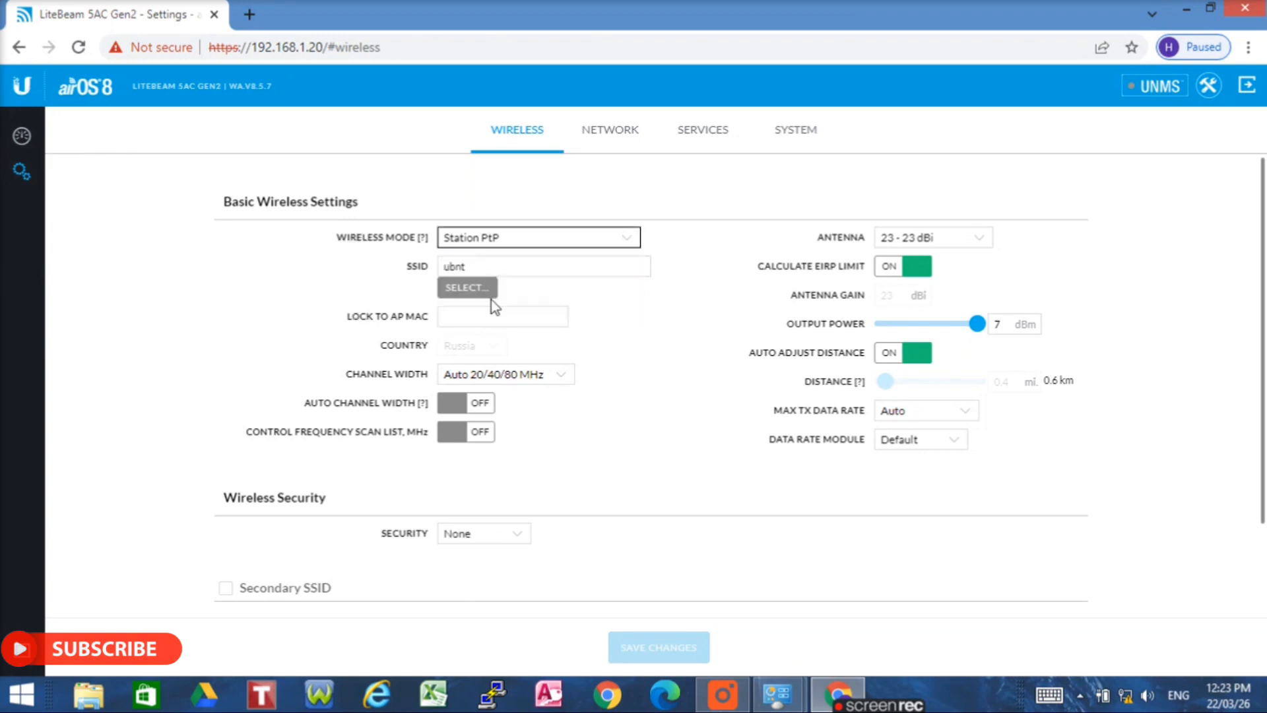
left_click(469, 289)
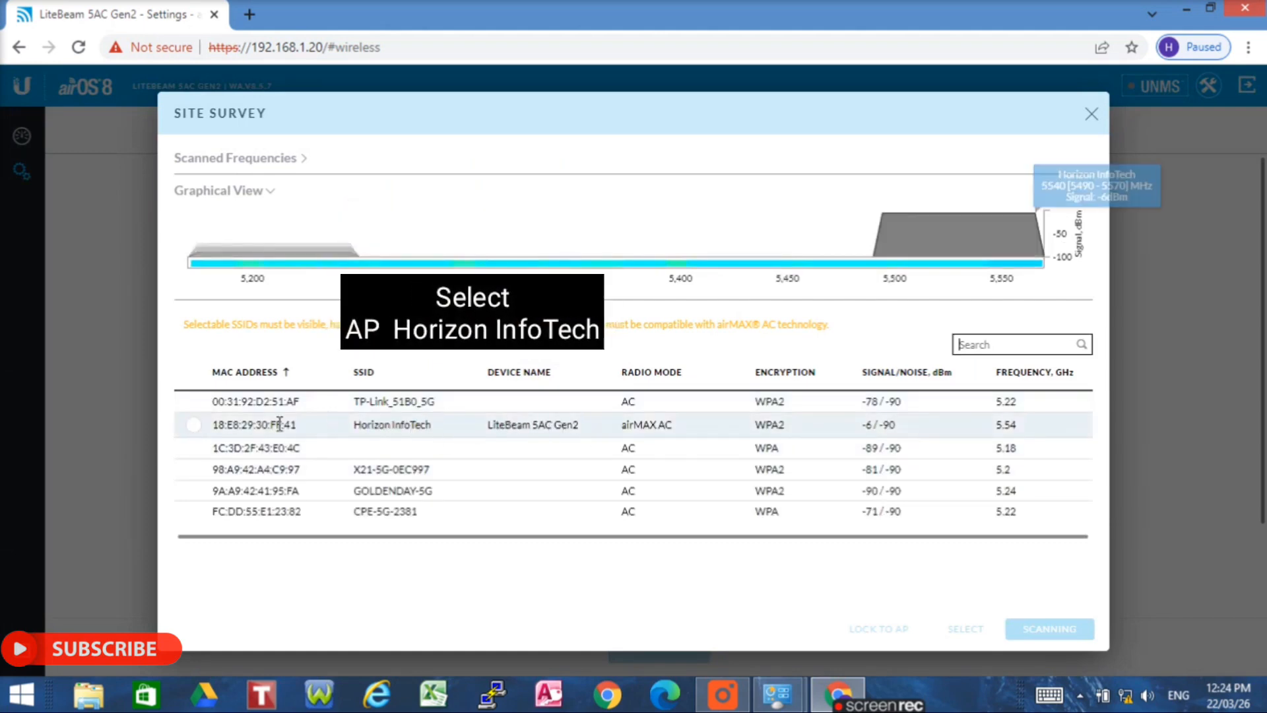
- Select Horizon InfoTech in the Site Survey and lock the station to that AP
left_click(193, 426)
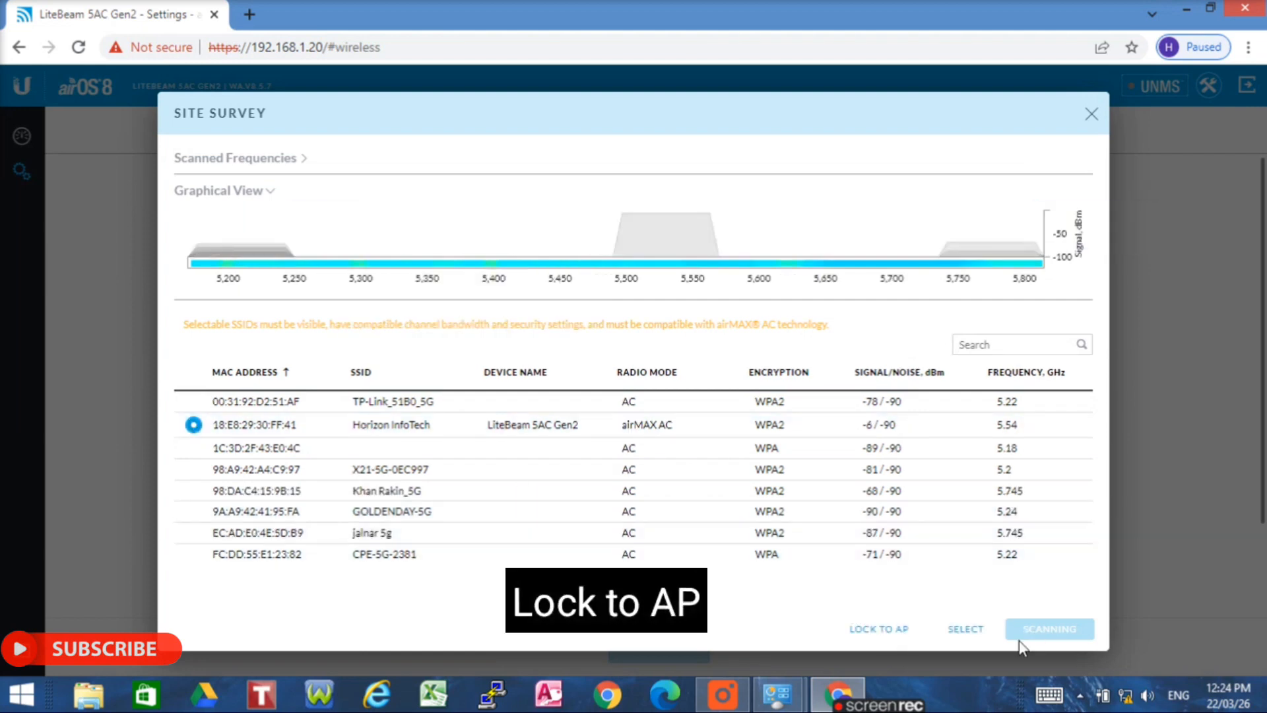
left_click(885, 629)
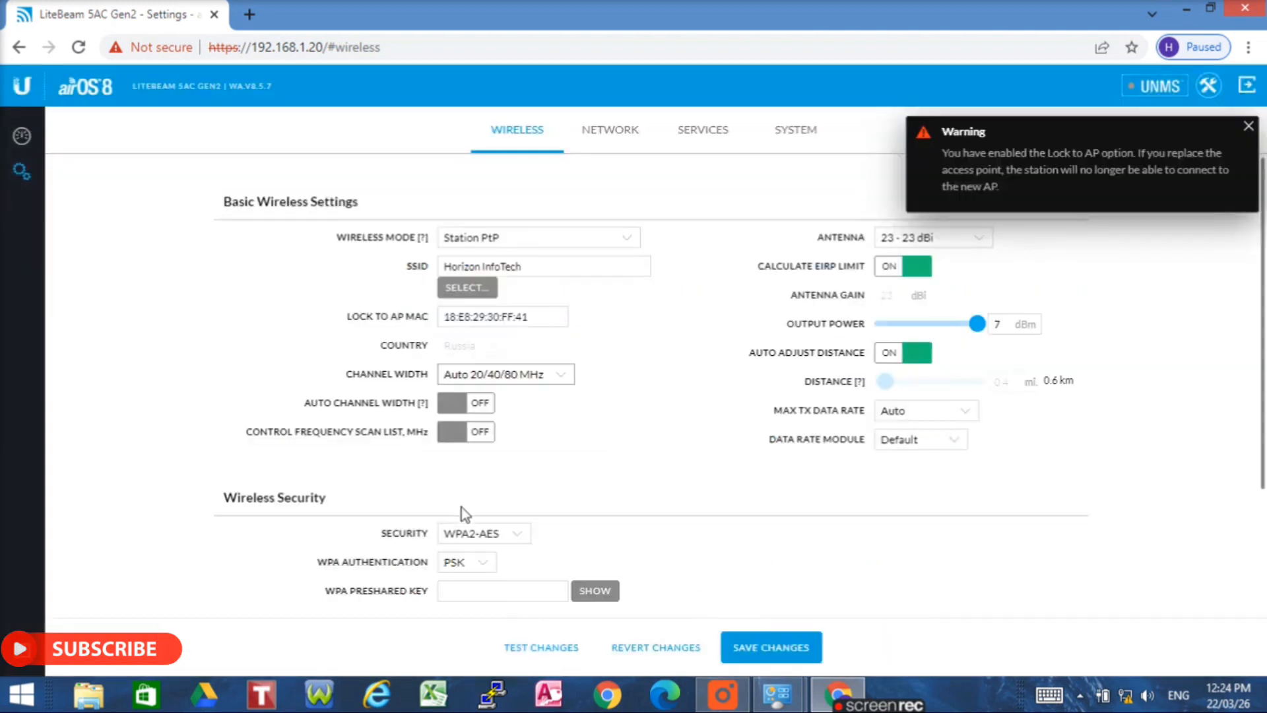
- Enter the Horizon InfoTech WPA preshared key and dismiss the Lock to AP warning
left_click(470, 591)
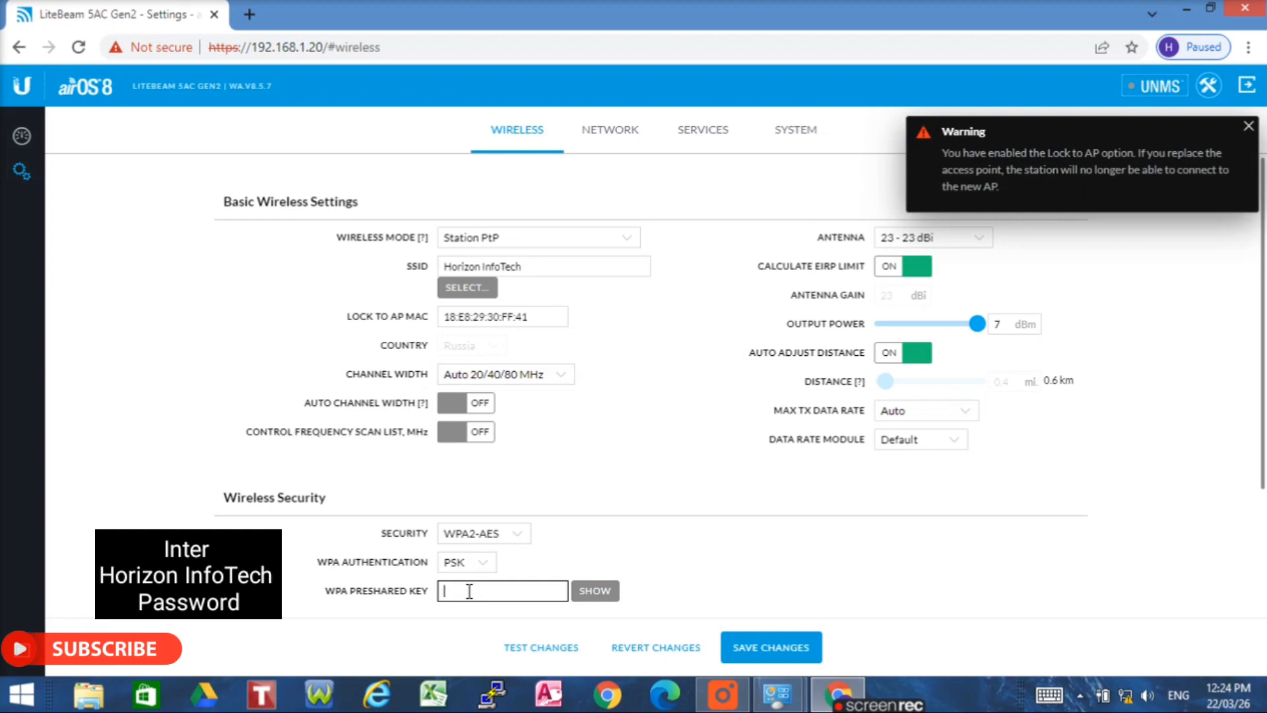
type("••••••")
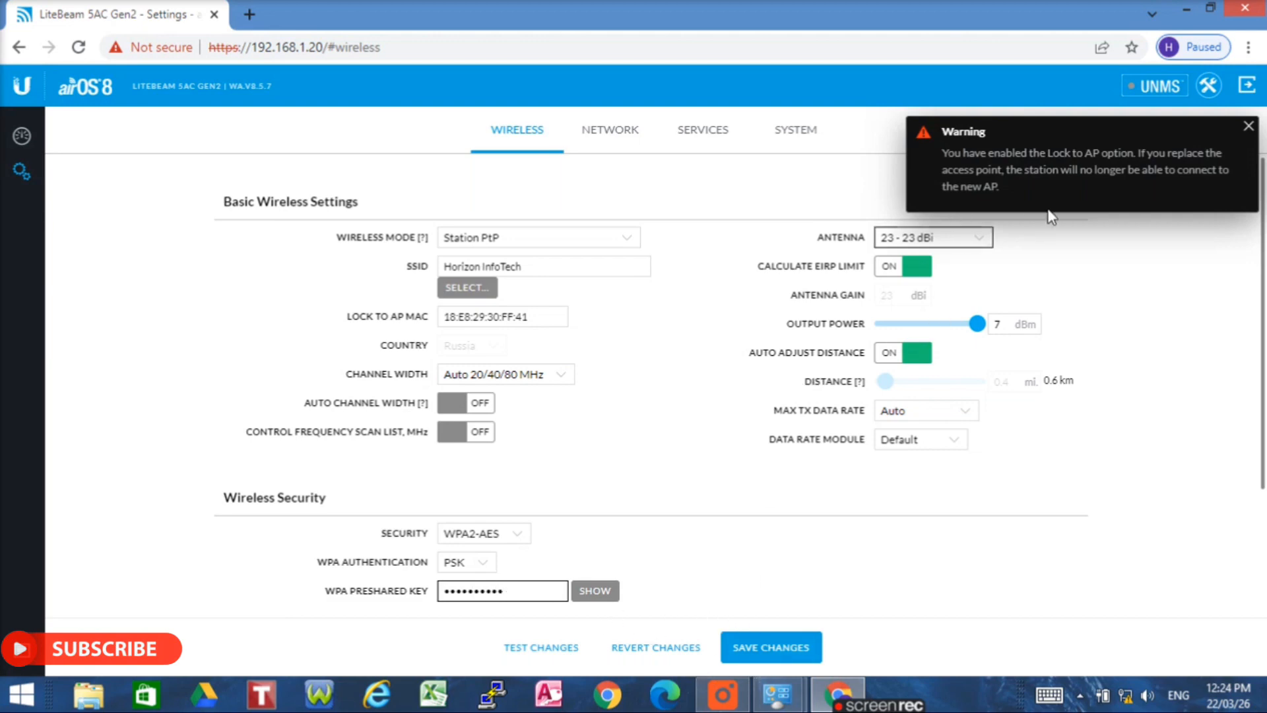
left_click(1249, 126)
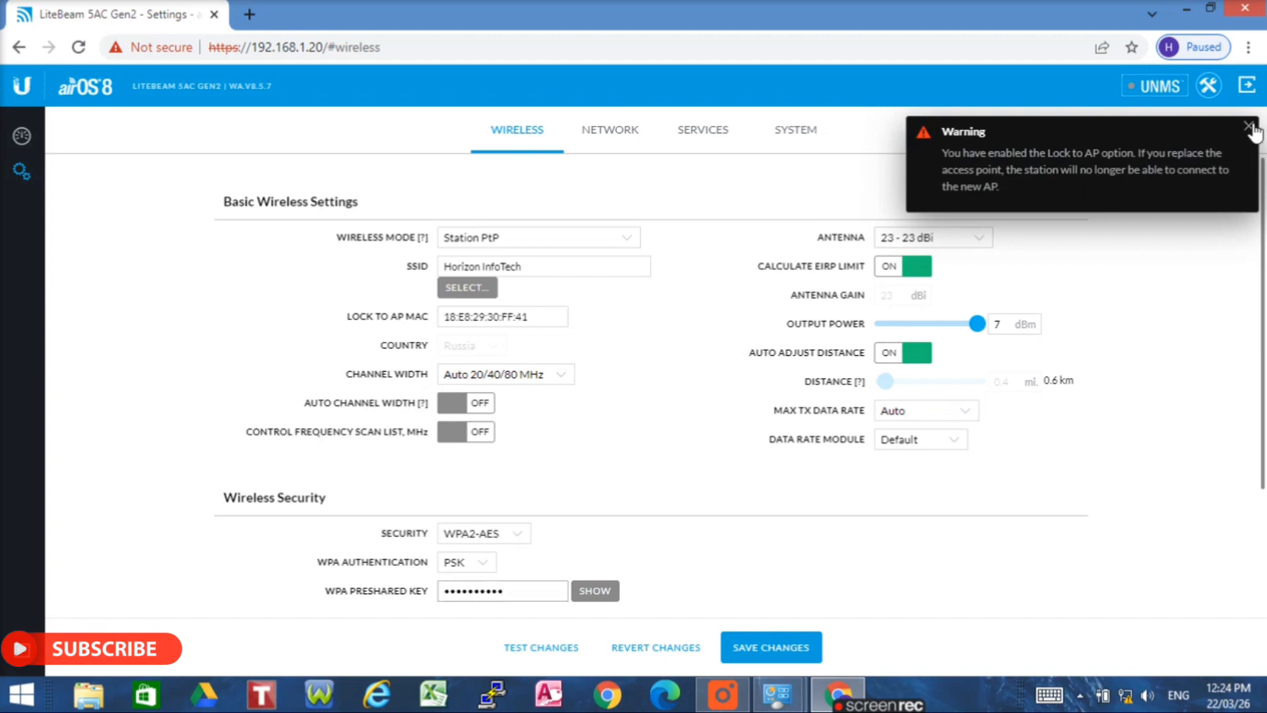
- Disable EIRP limit and auto distance, setting output power 24 dBm and distance 5.8 mi
left_click(892, 267)
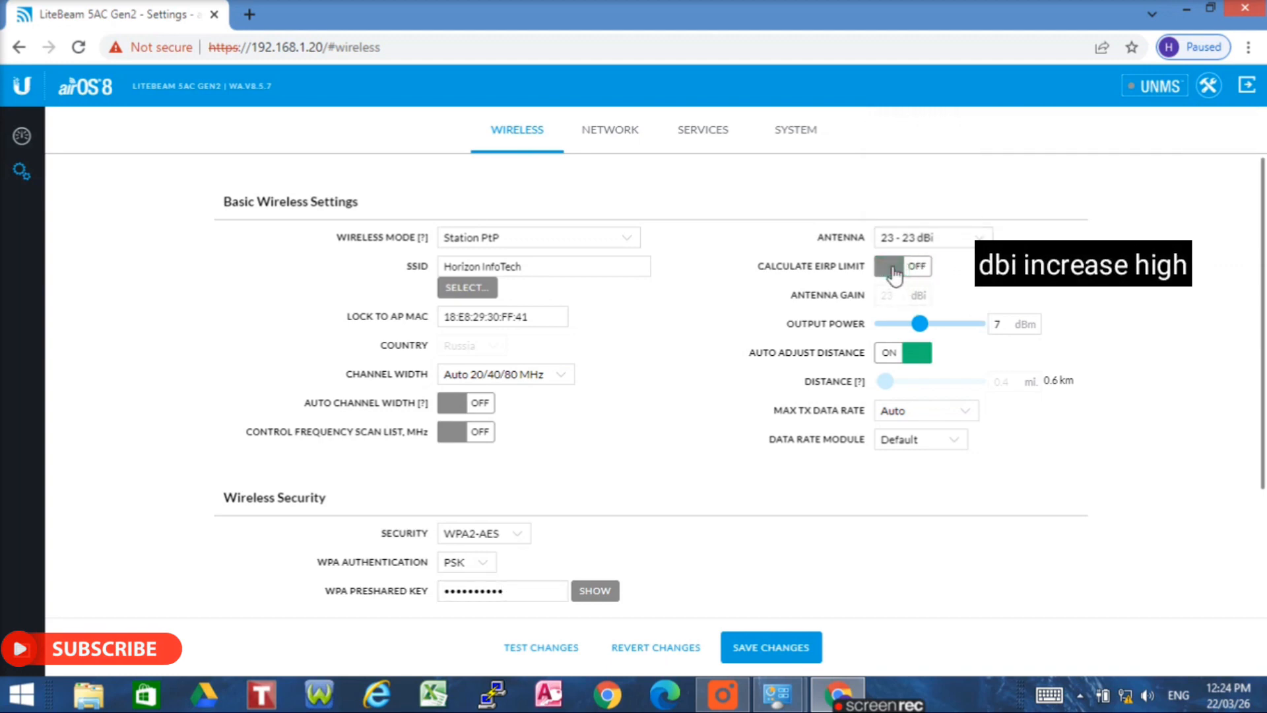
left_click_drag(920, 323, 977, 323)
left_click(903, 357)
left_click_drag(885, 381, 921, 383)
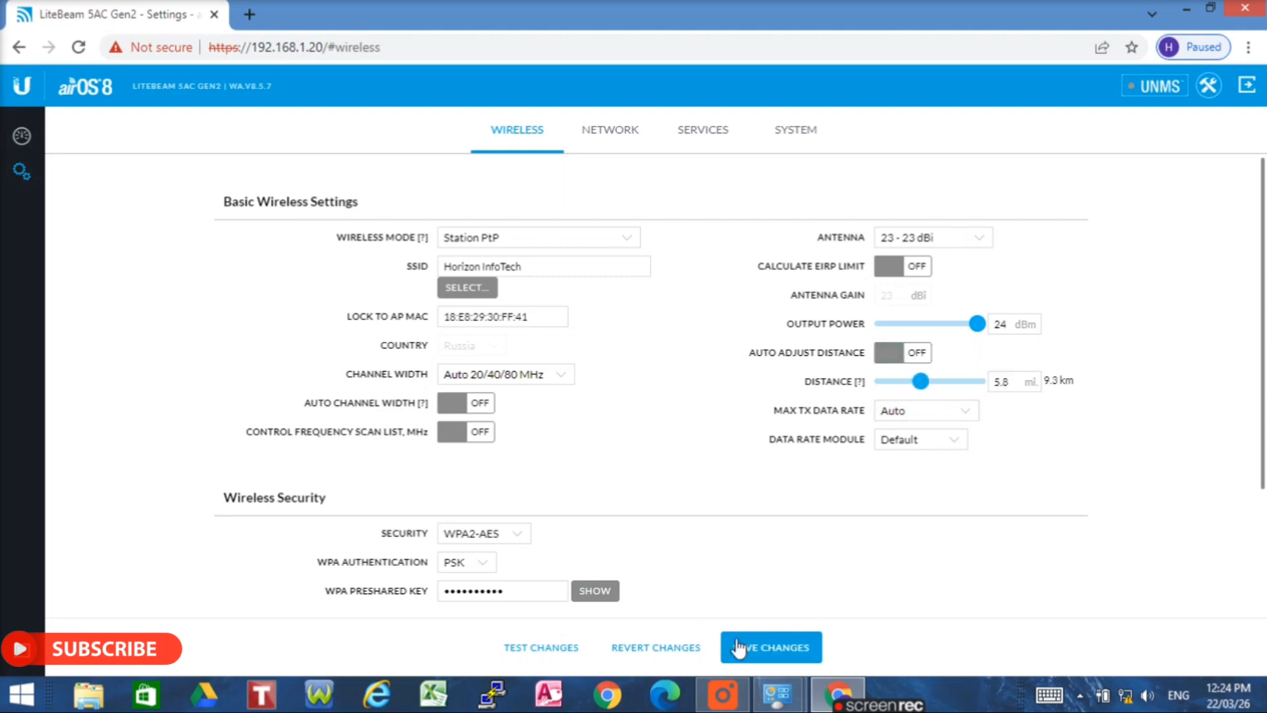
left_click(609, 136)
left_click(514, 448)
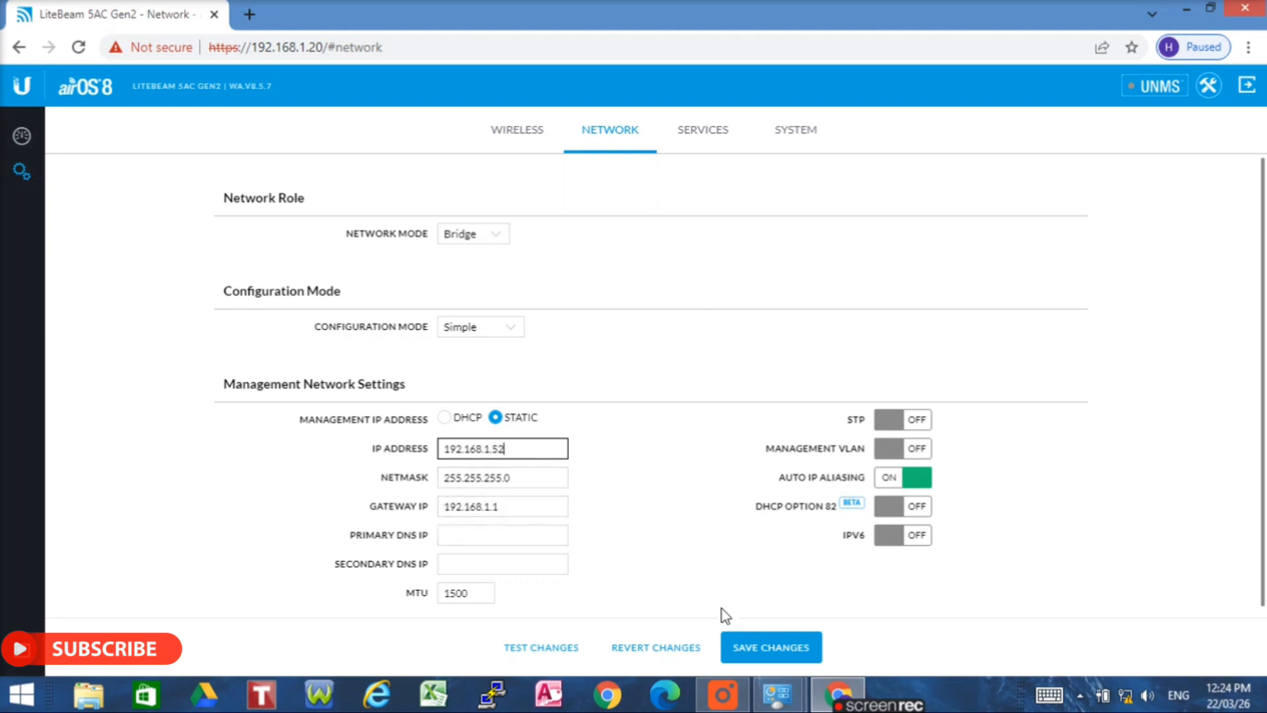
- Save the IP change to 192.168.1.52 and apply it with the management radio disabled
left_click(764, 654)
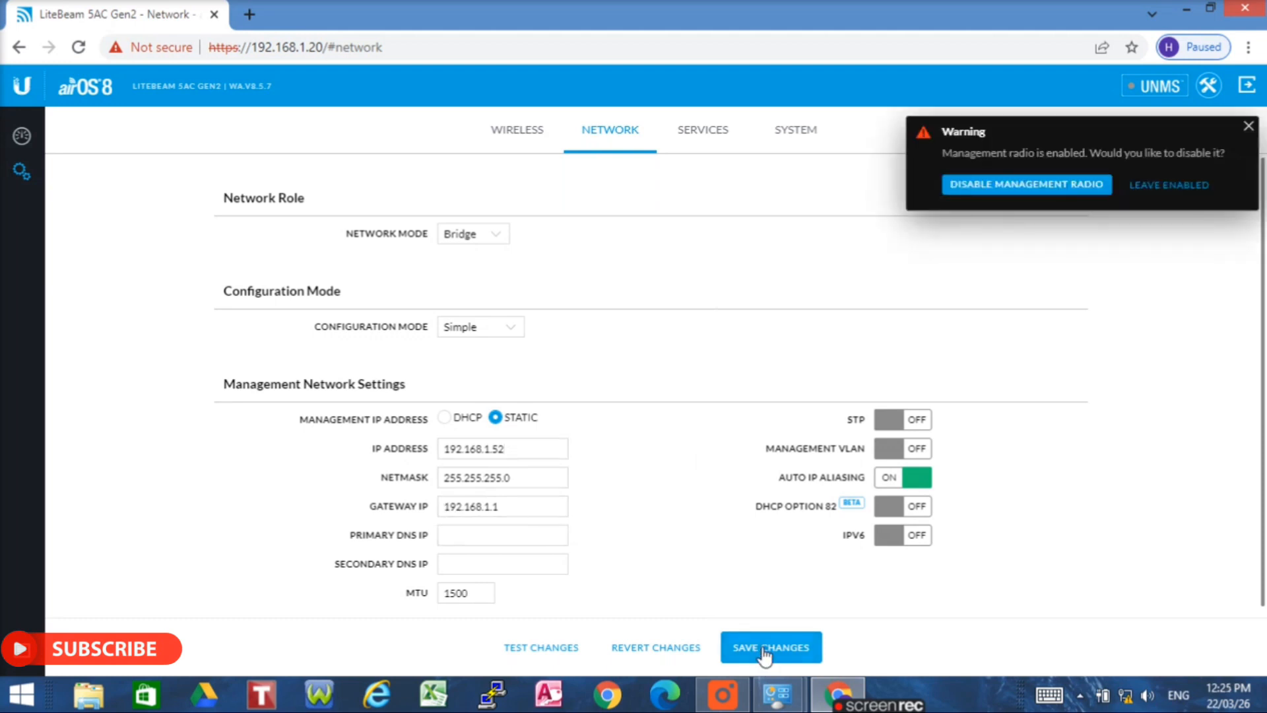
left_click(1061, 184)
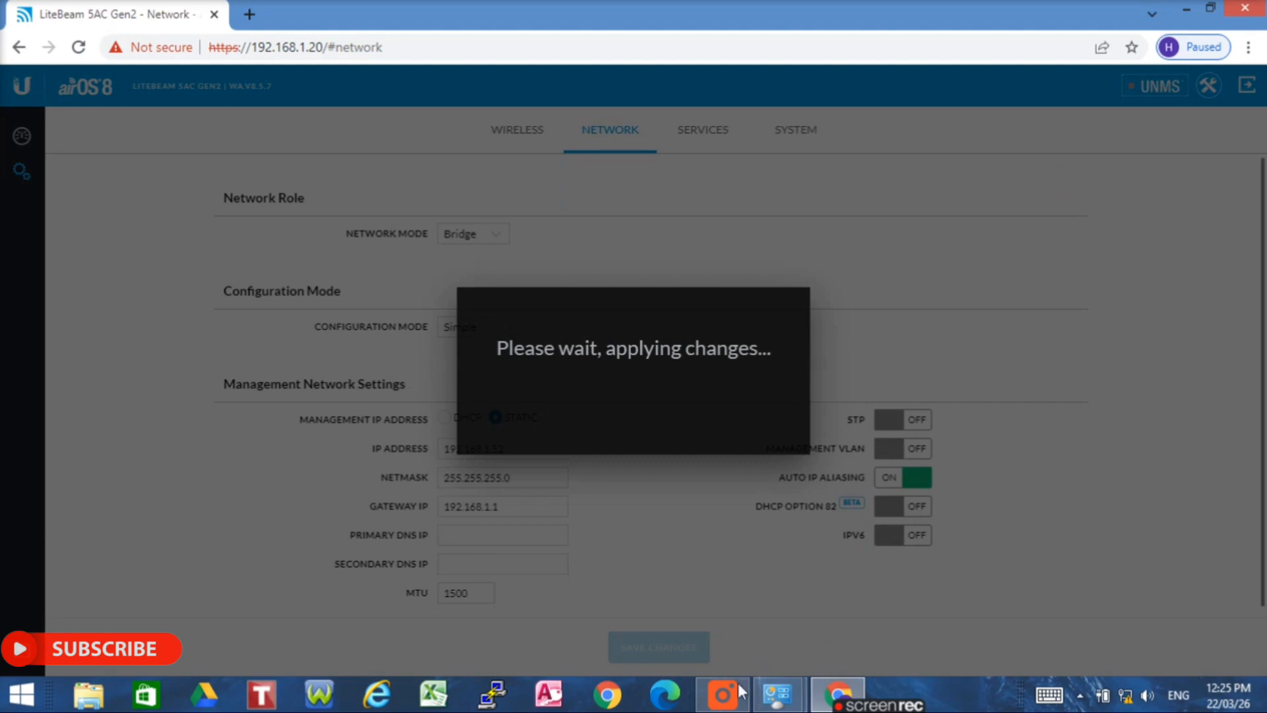
- Minimize the recorder window and bring up a new blank Chrome tab
left_click(726, 704)
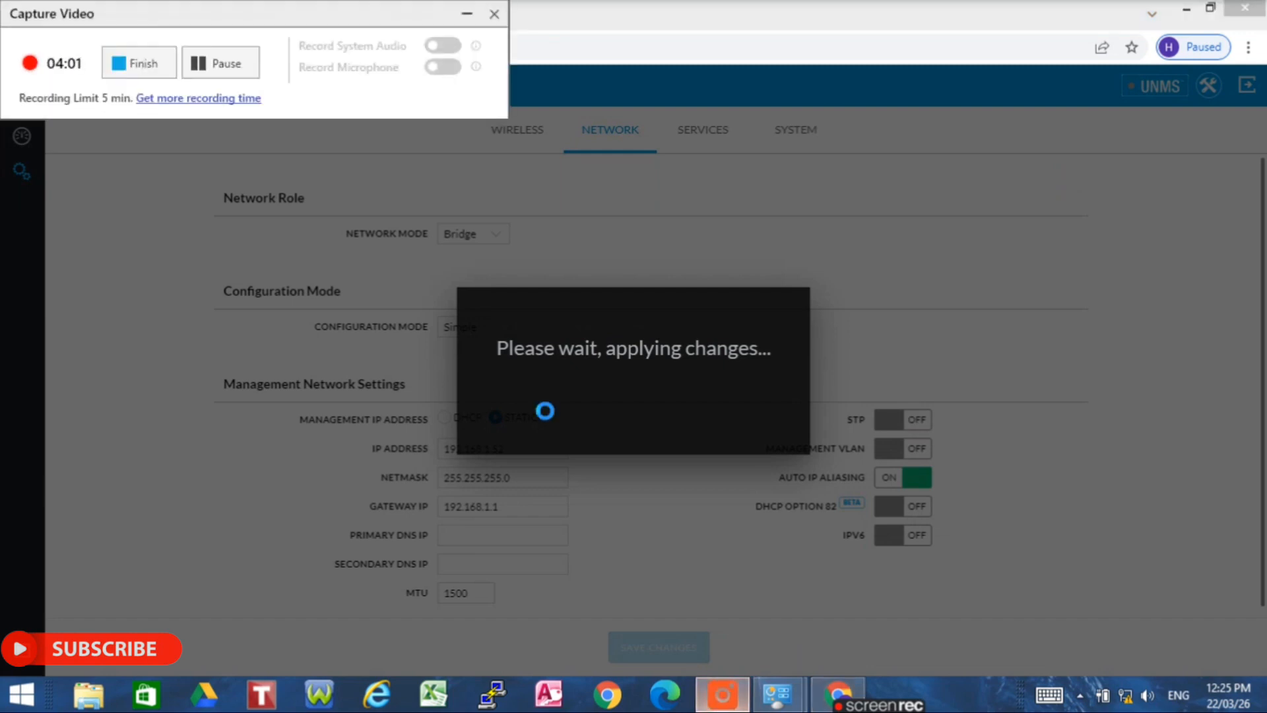
left_click(467, 16)
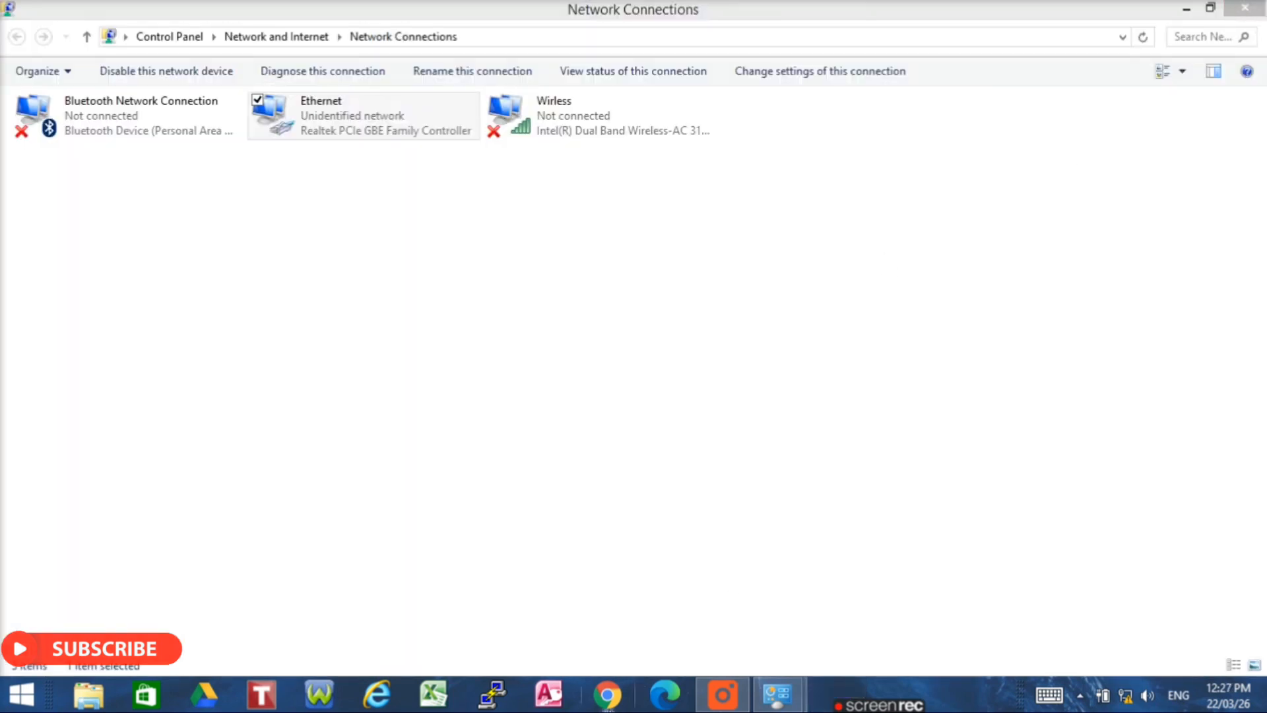
left_click(608, 694)
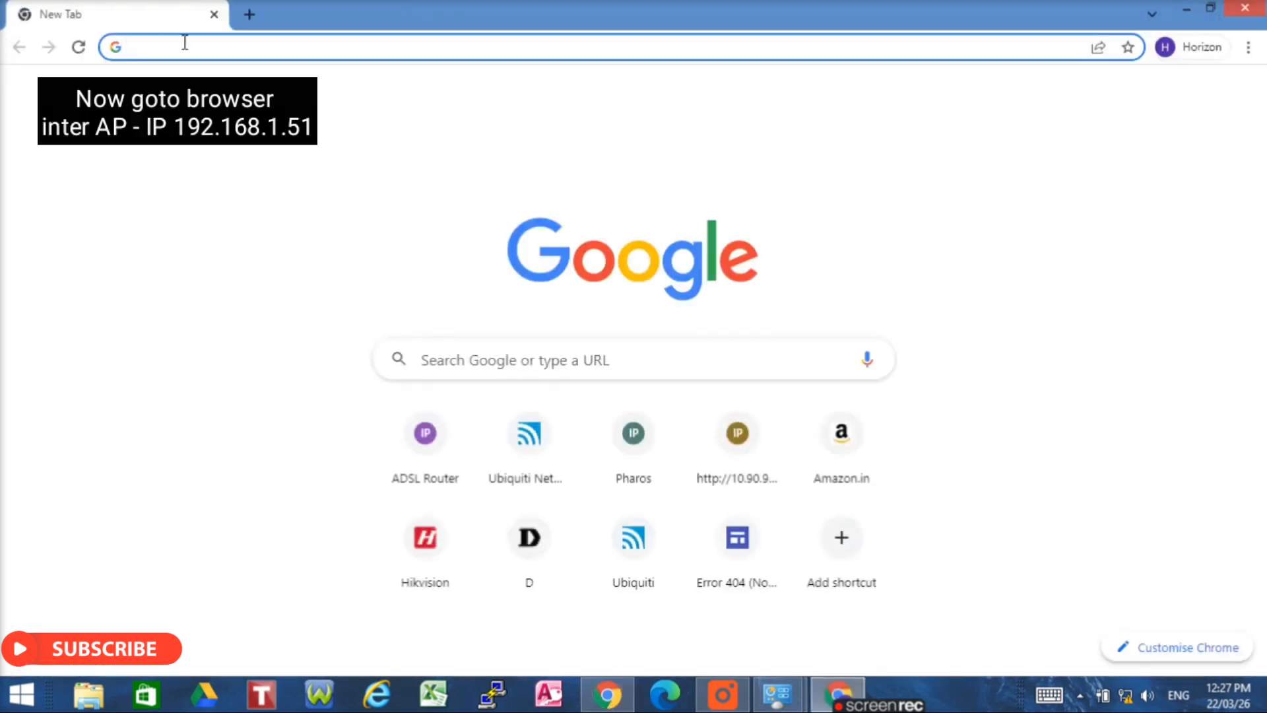
- Browse to 192.168.1.52 and proceed past Chrome's certificate warning to the LiteBeam login page
left_click(185, 52)
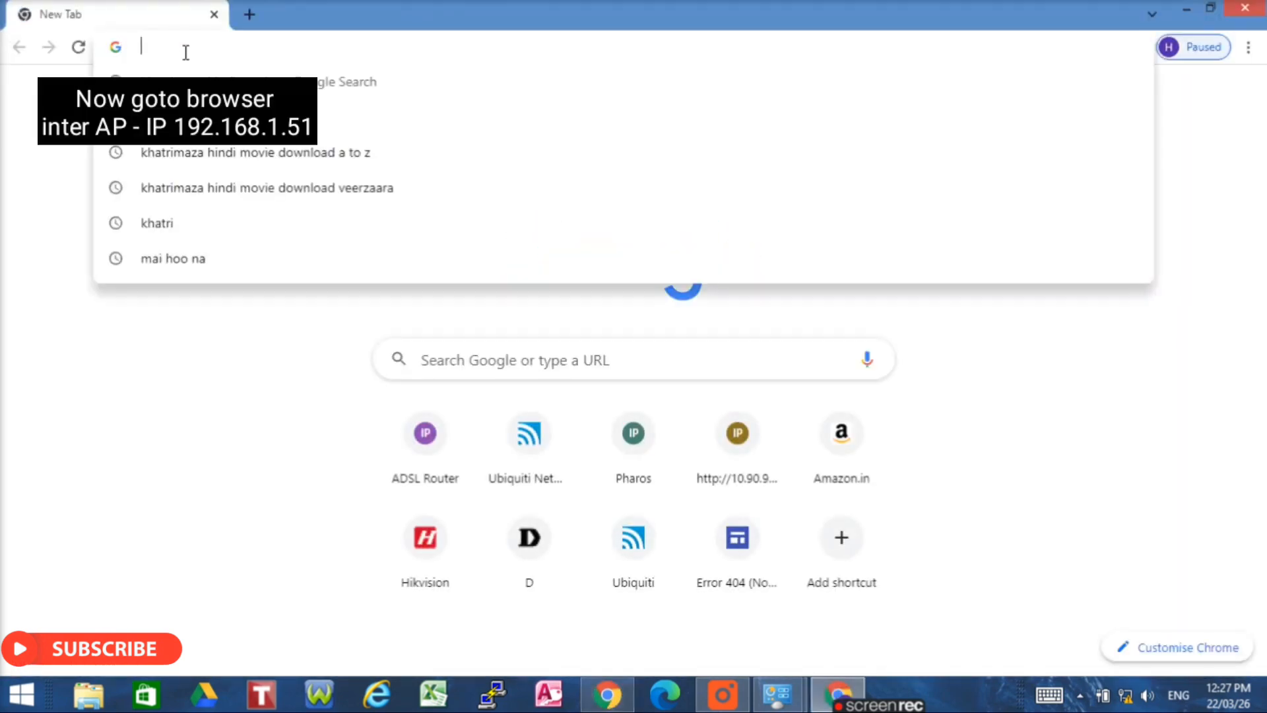
type("192.168")
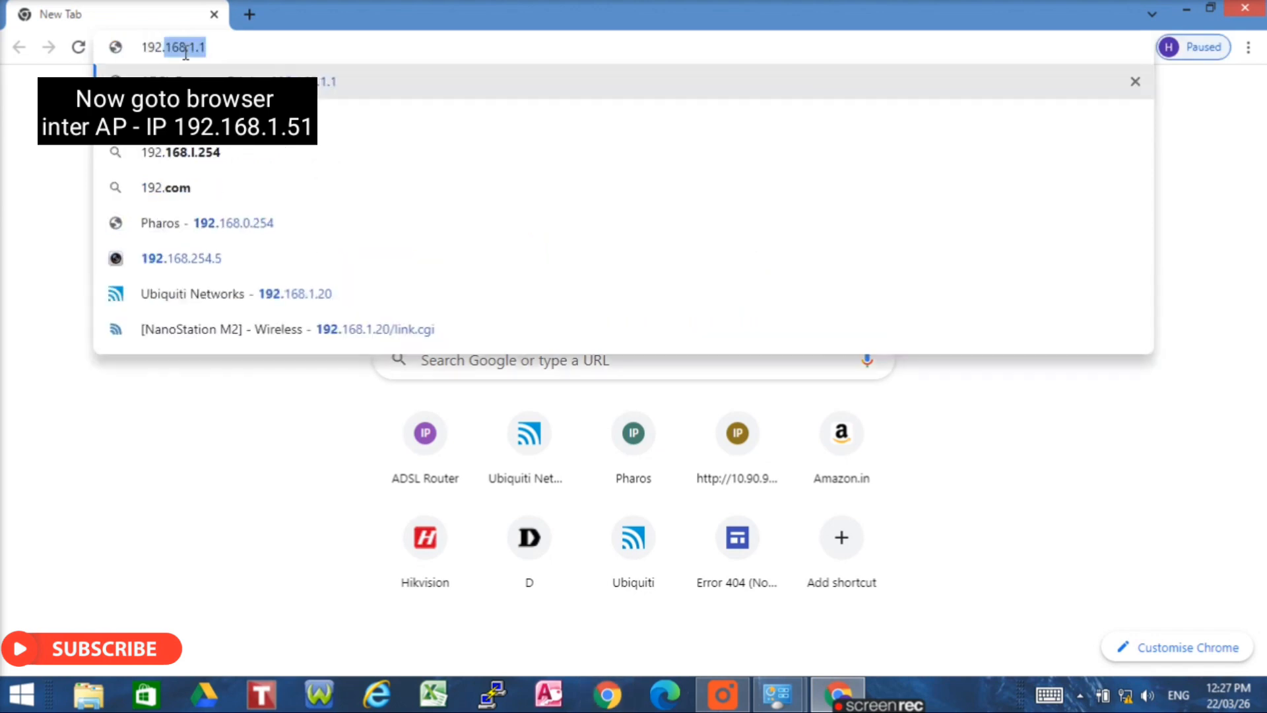
type(".15")
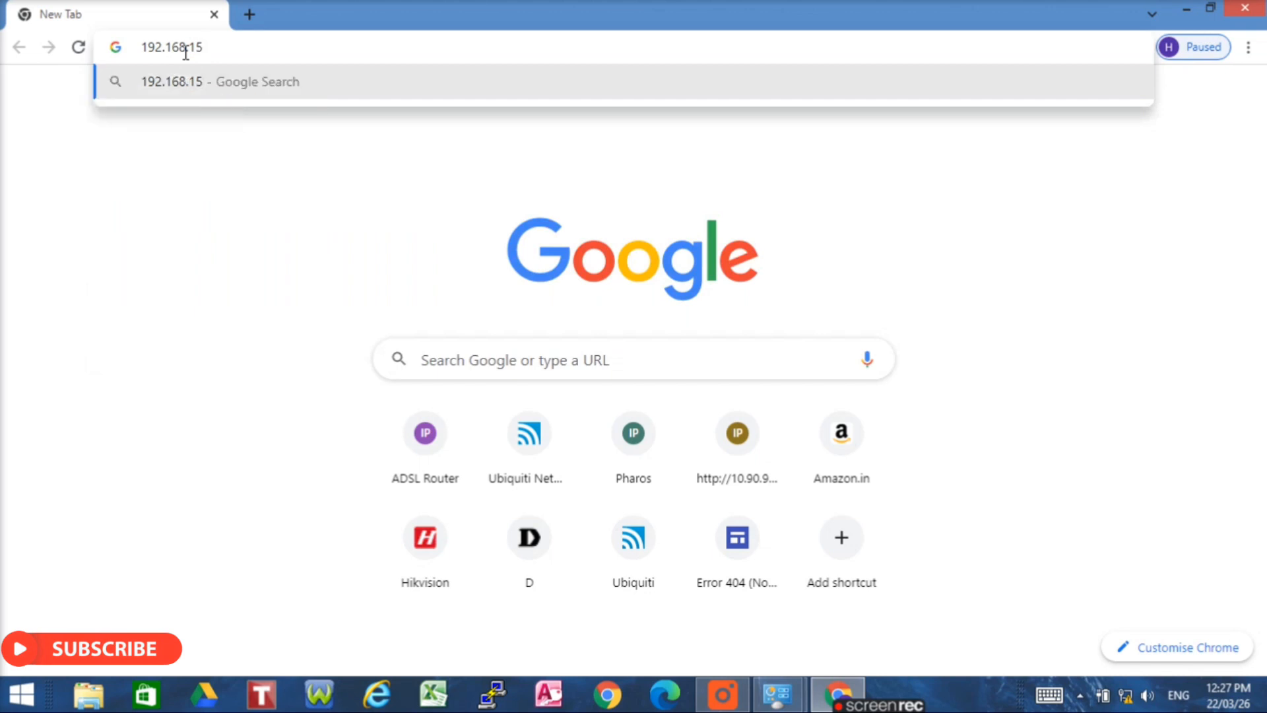
key("BackSpace")
type(".52")
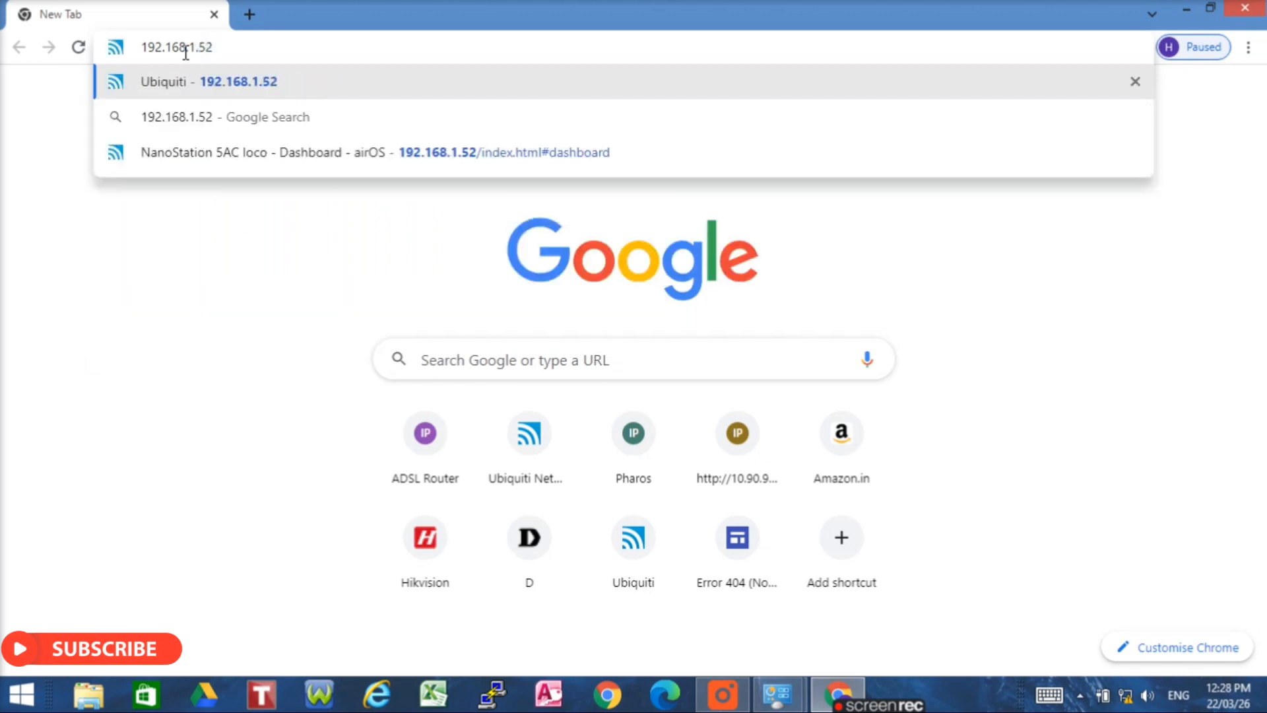
key("Return")
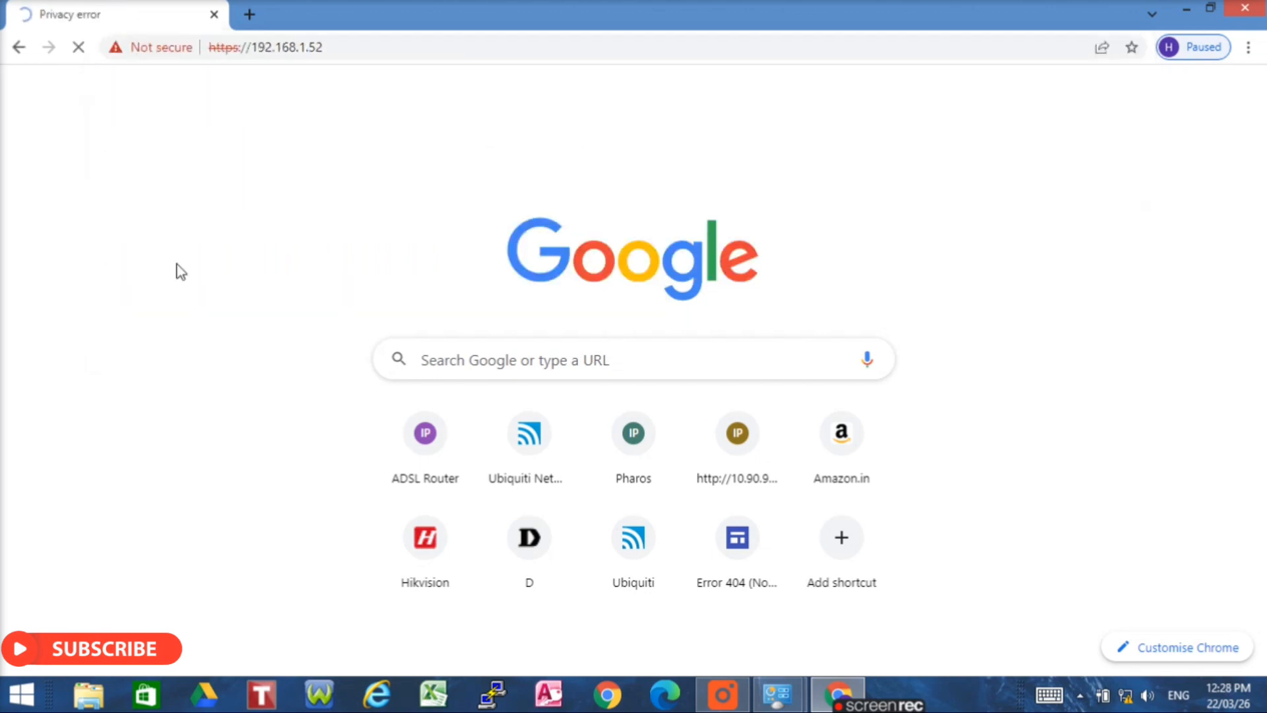
left_click(390, 447)
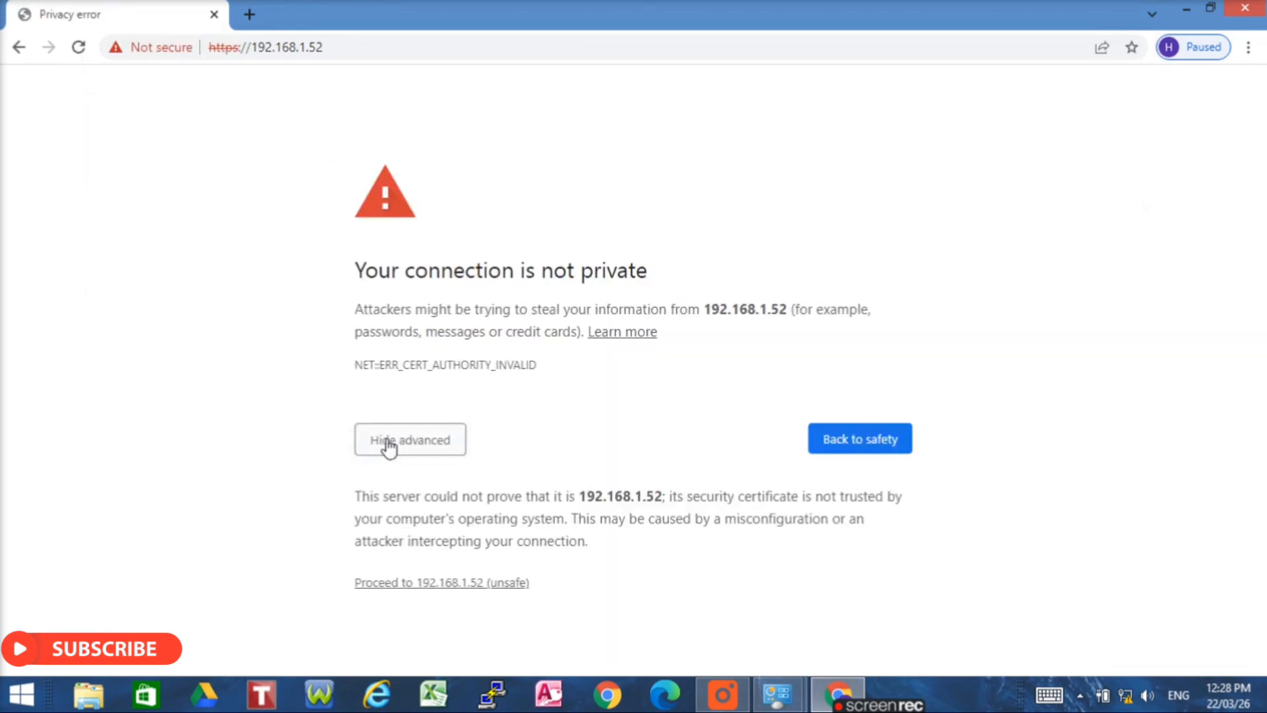
left_click(447, 583)
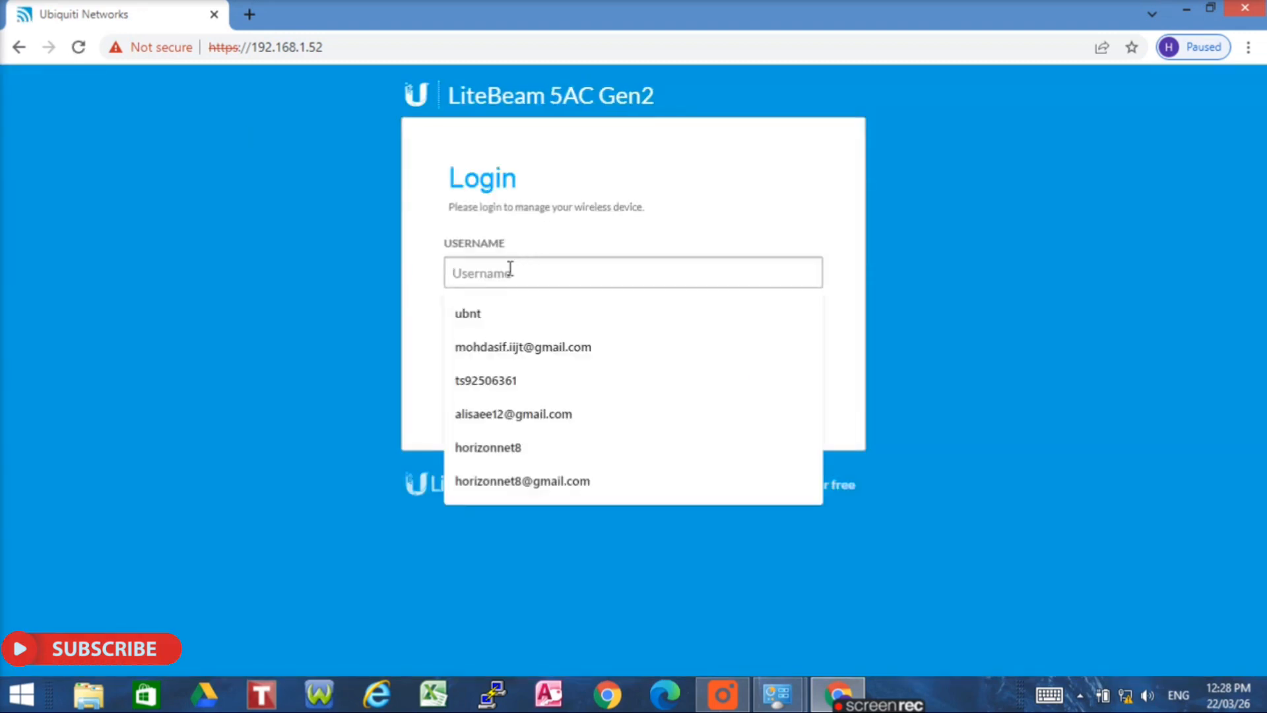
- Log in as ubnt with the account password, then return to the Password field after rejection
left_click(501, 312)
left_click(495, 333)
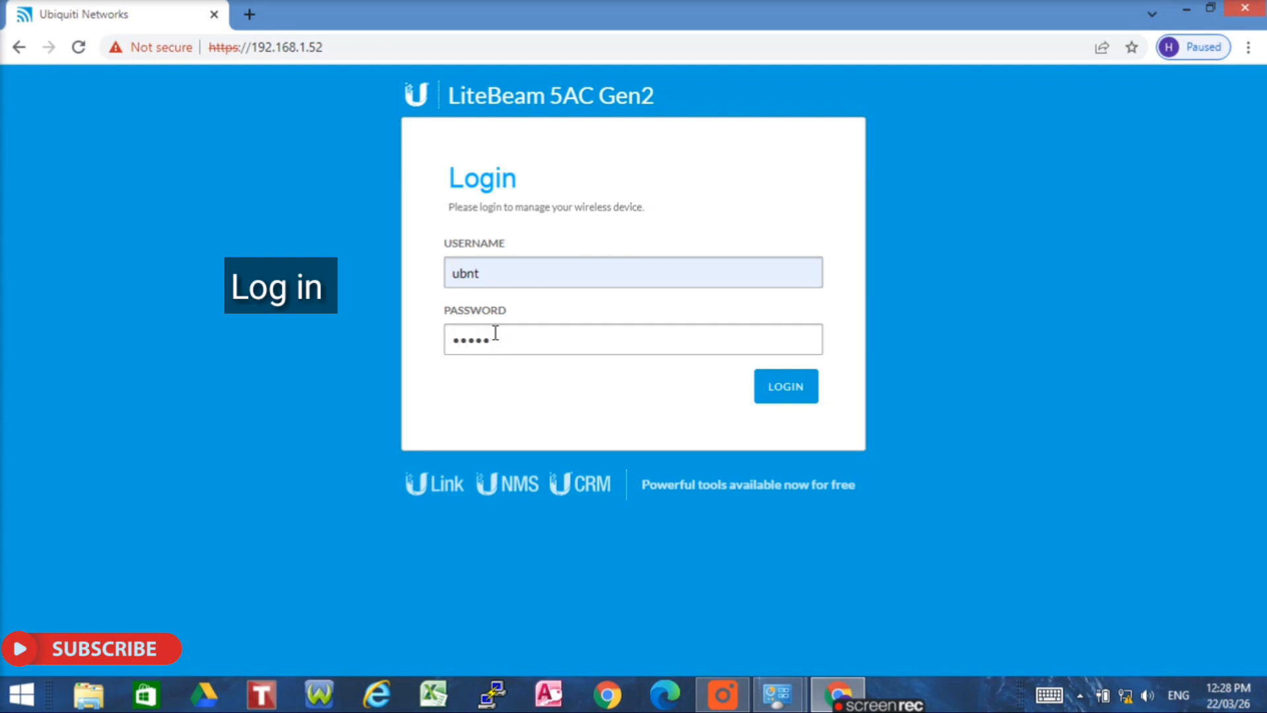
key("BackSpace")
key("BackSpace")
key("BackSpace")
key("BackSpace")
type("u")
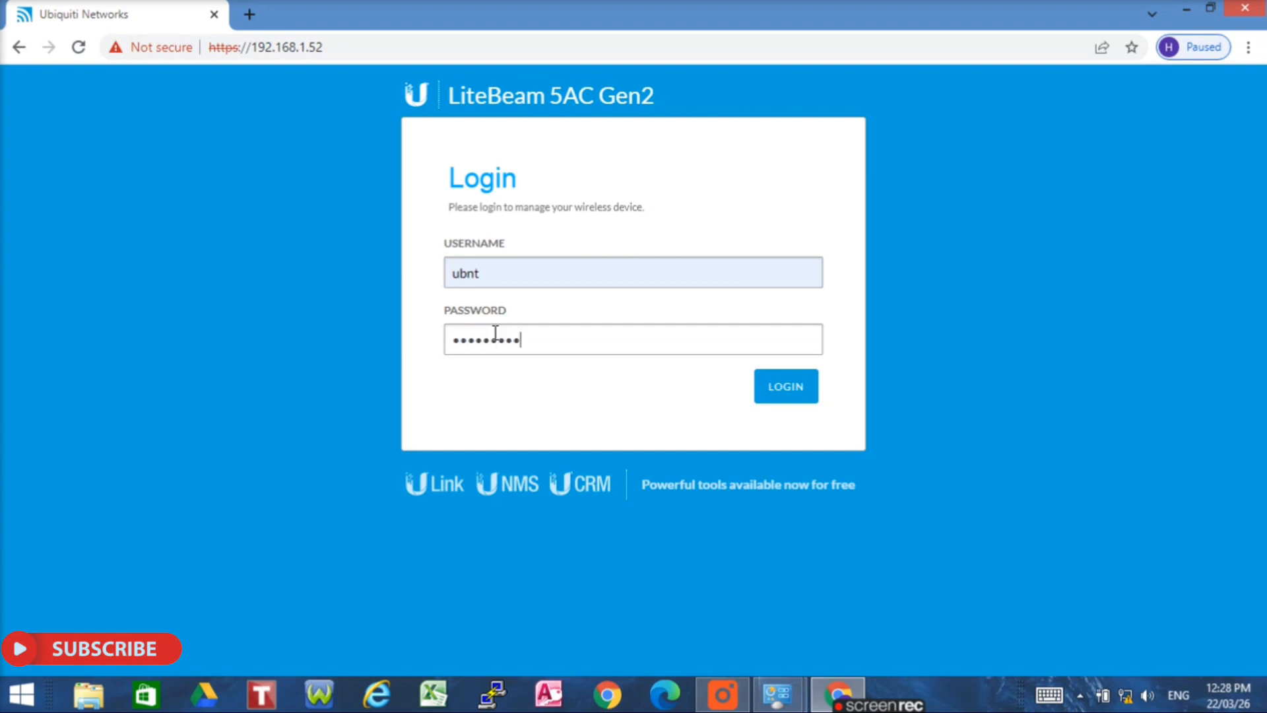
left_click(790, 394)
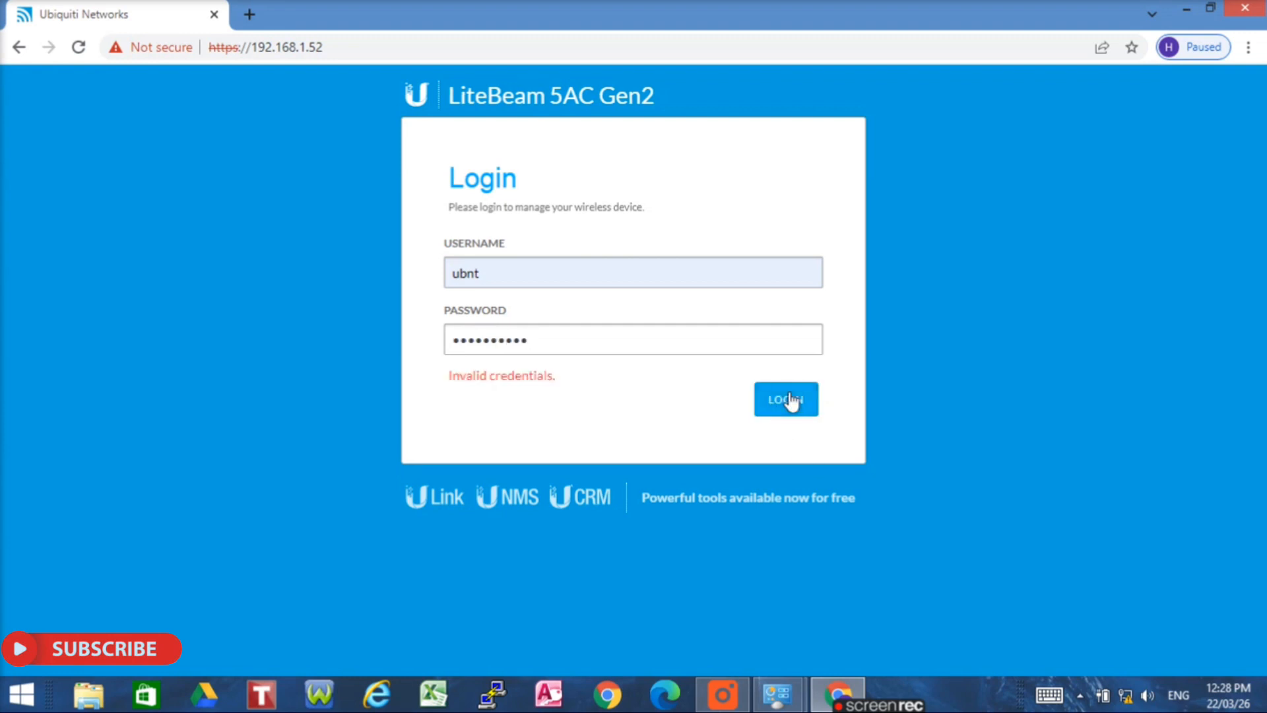
left_click(540, 348)
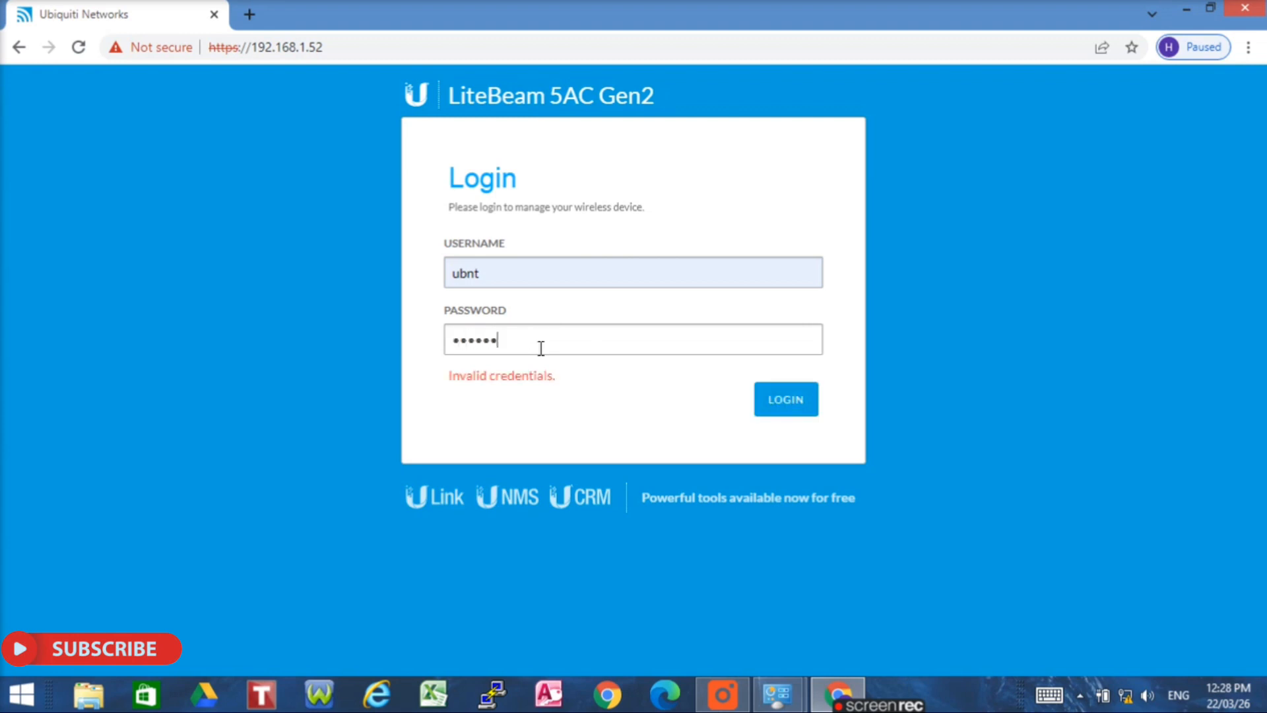
- Retry the login to reach the dashboard showing the Horizon InfoTech link at 9.33 km
left_click(801, 395)
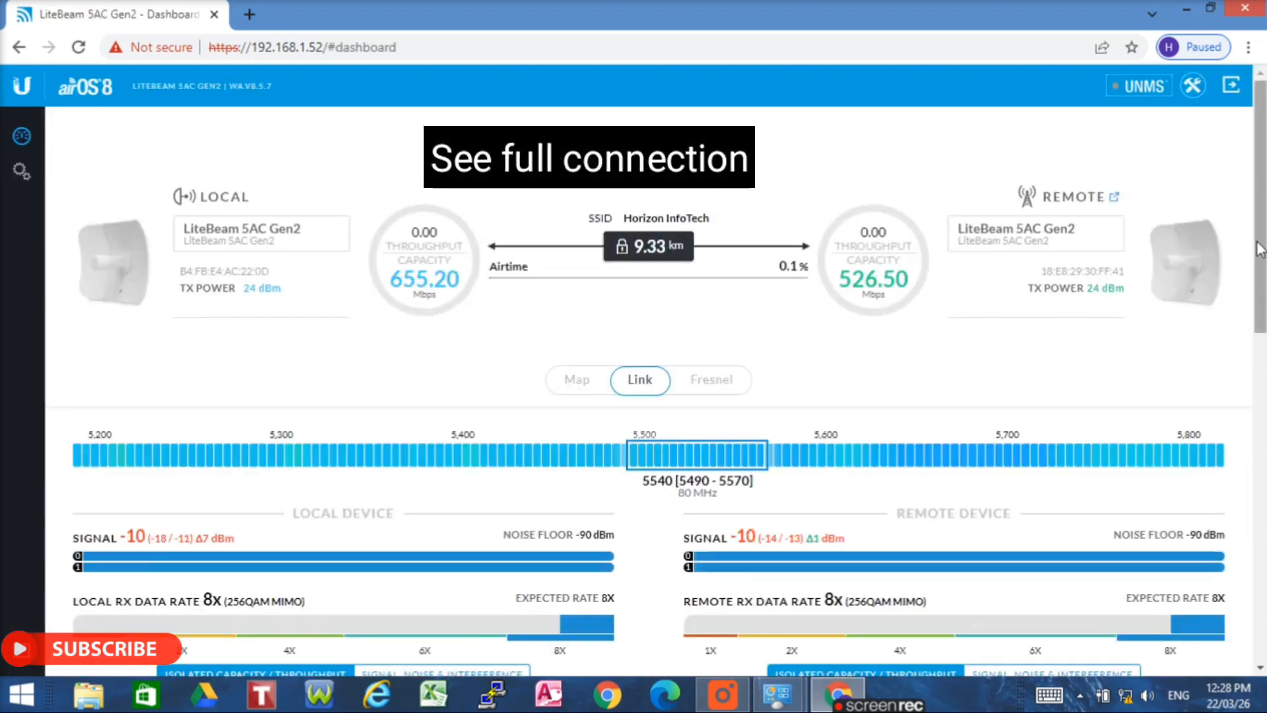
mouse_move(1261, 248)
left_mouse_down()
mouse_move(1260, 300)
mouse_move(1259, 243)
left_mouse_up()
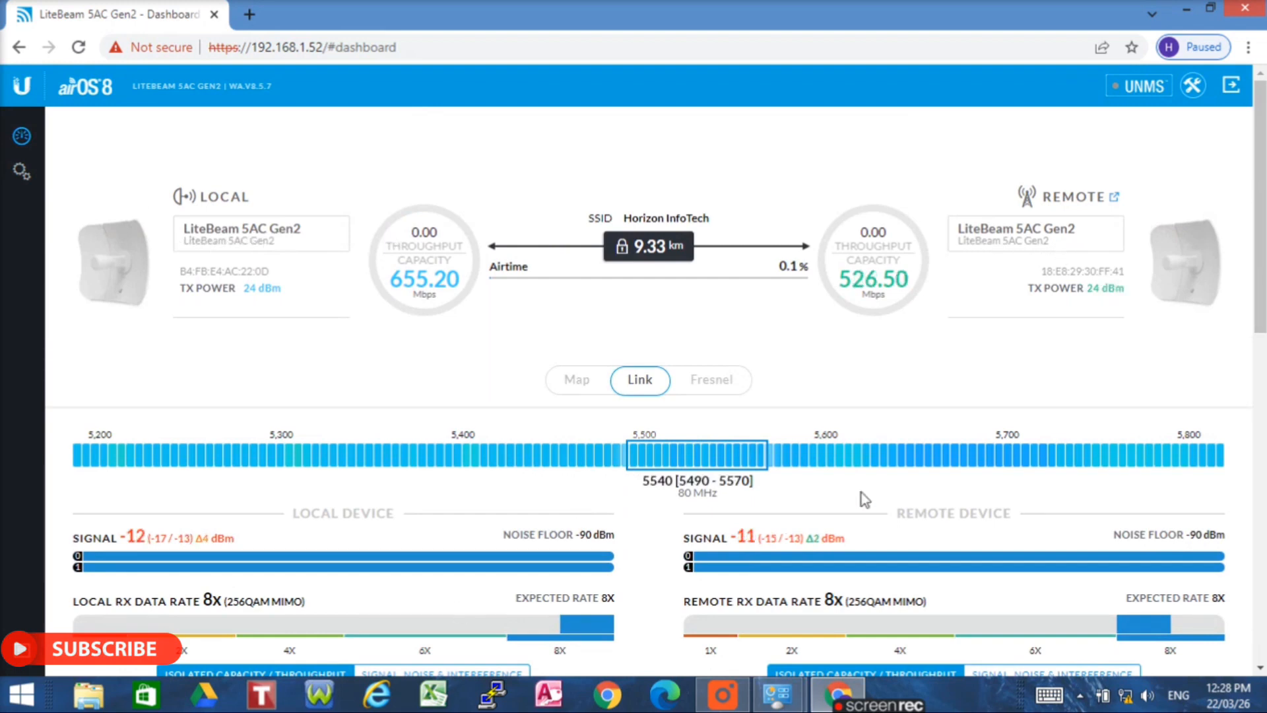
mouse_move(1261, 302)
left_mouse_down()
mouse_move(1260, 581)
mouse_move(1263, 310)
mouse_move(1264, 322)
left_mouse_up()
scroll(1261, 320, "down", 2)
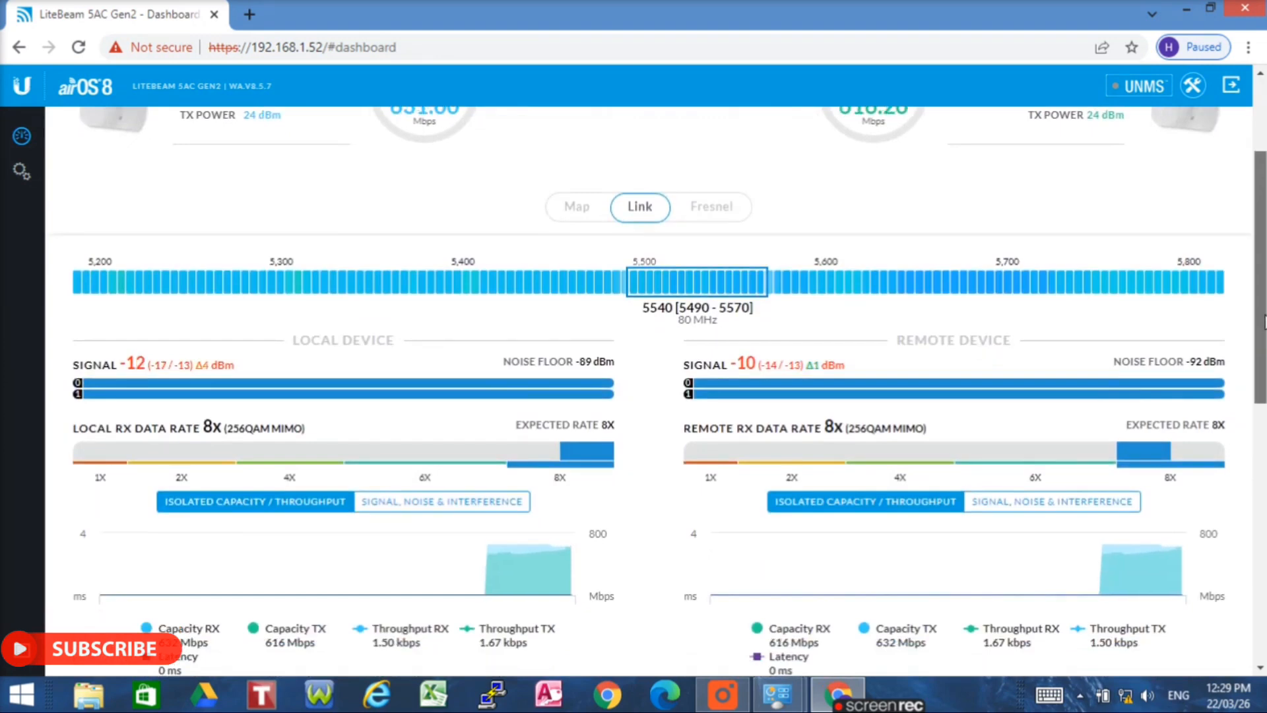
scroll(466, 122, "up", 1)
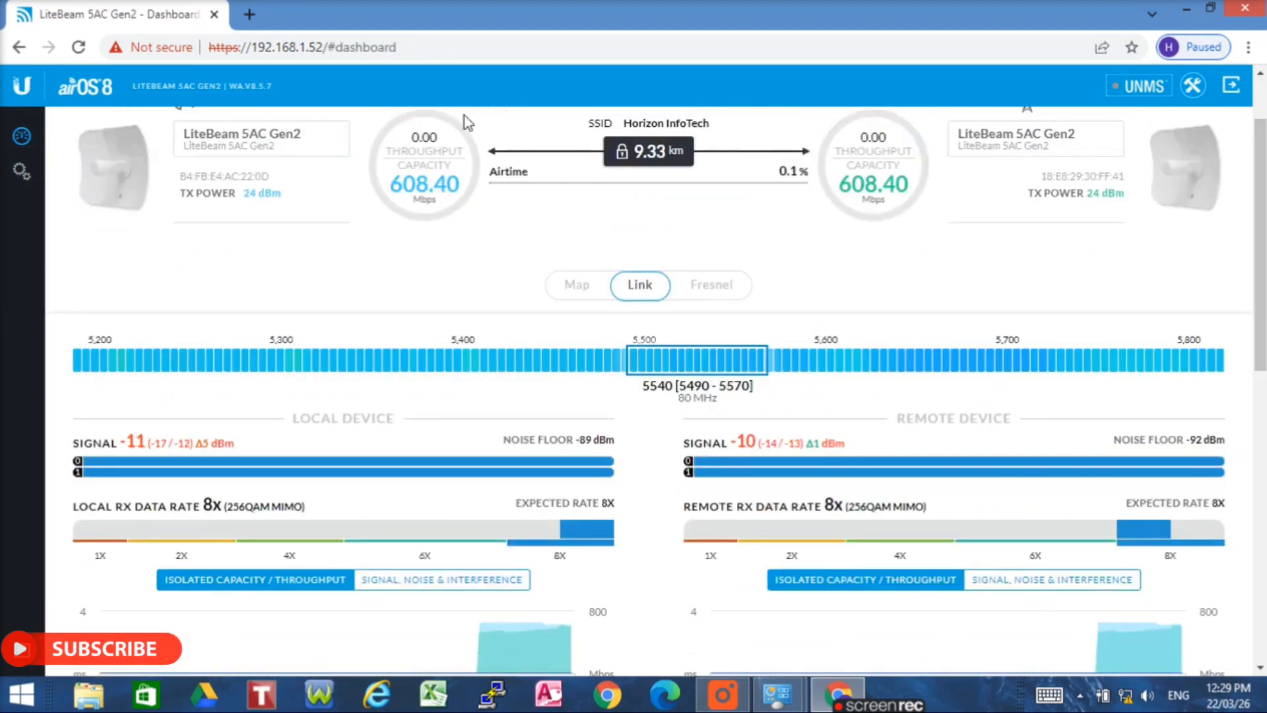
- Browse to 192.168.1.51 and get past Chrome's certificate warning to the second LiteBeam
left_click(420, 46)
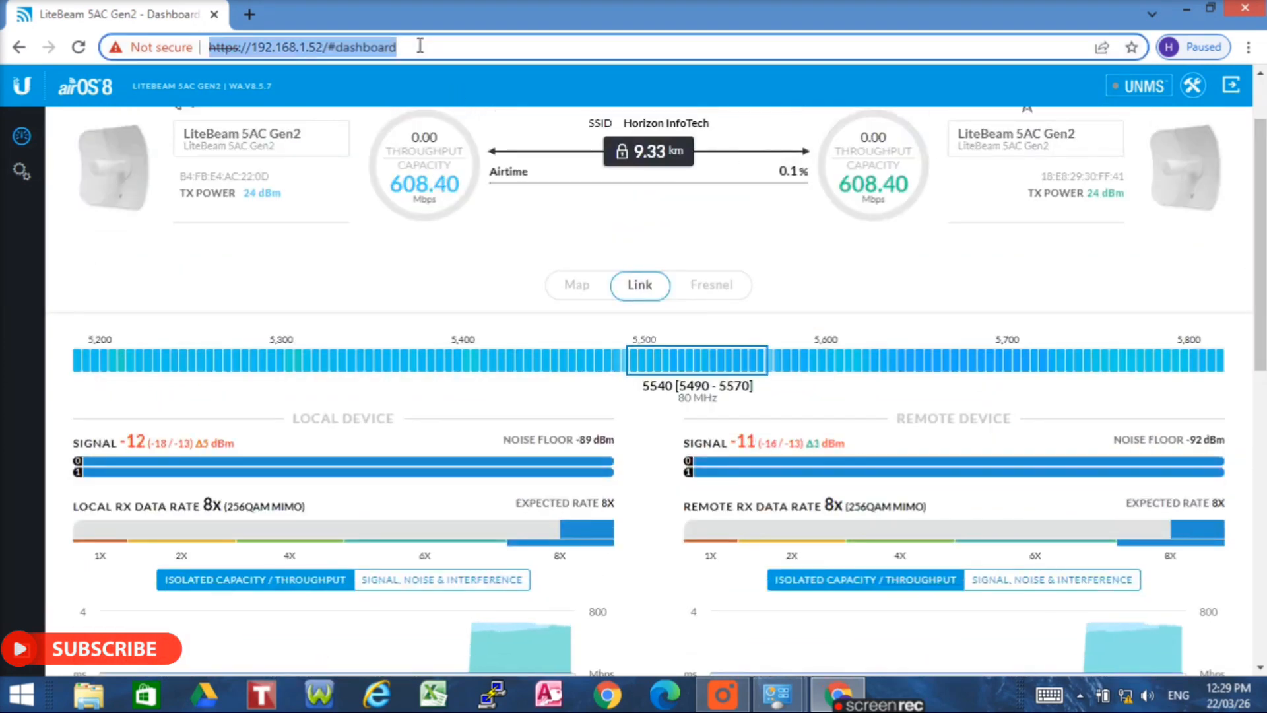
key("BackSpace")
type("192.168.")
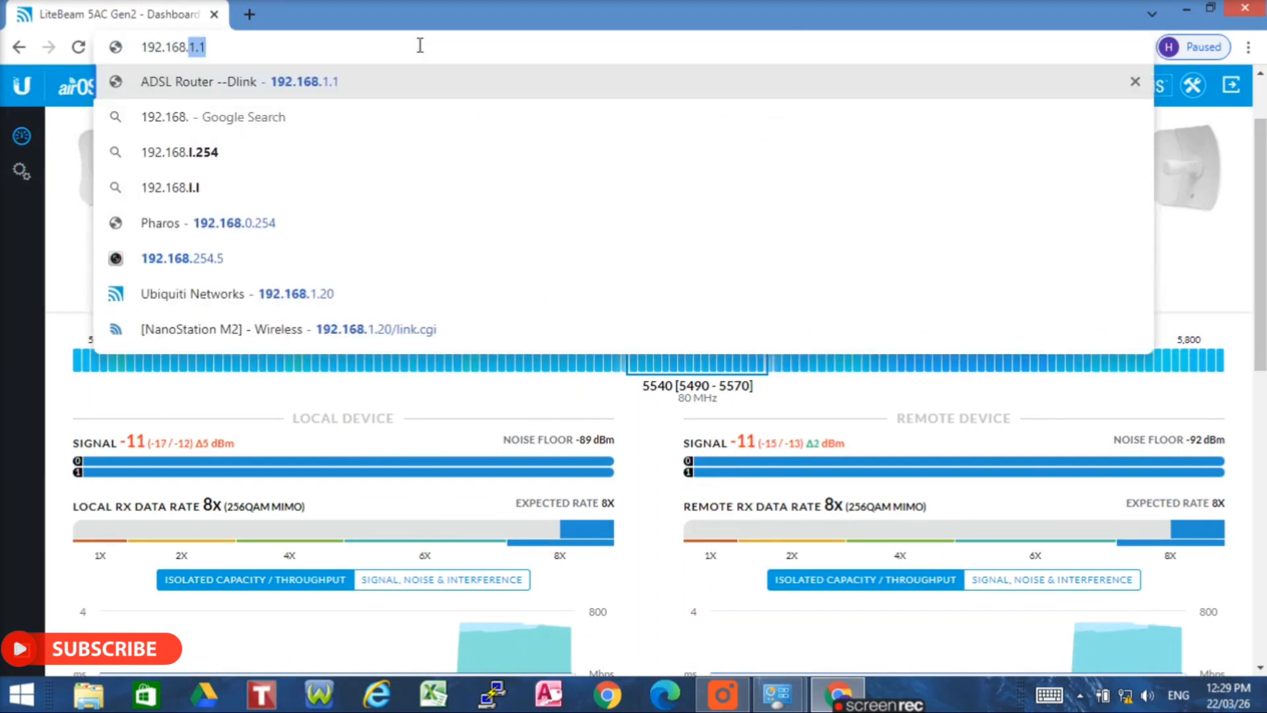
type("1")
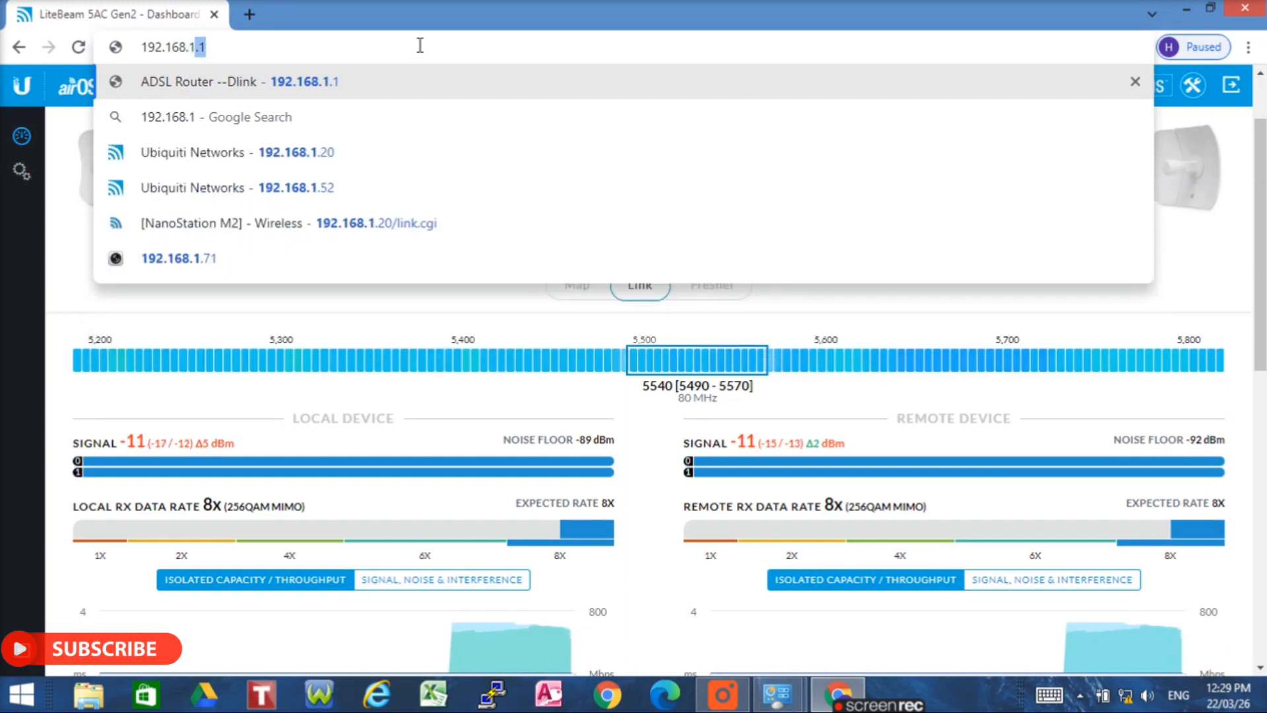
type(".51")
key("Return")
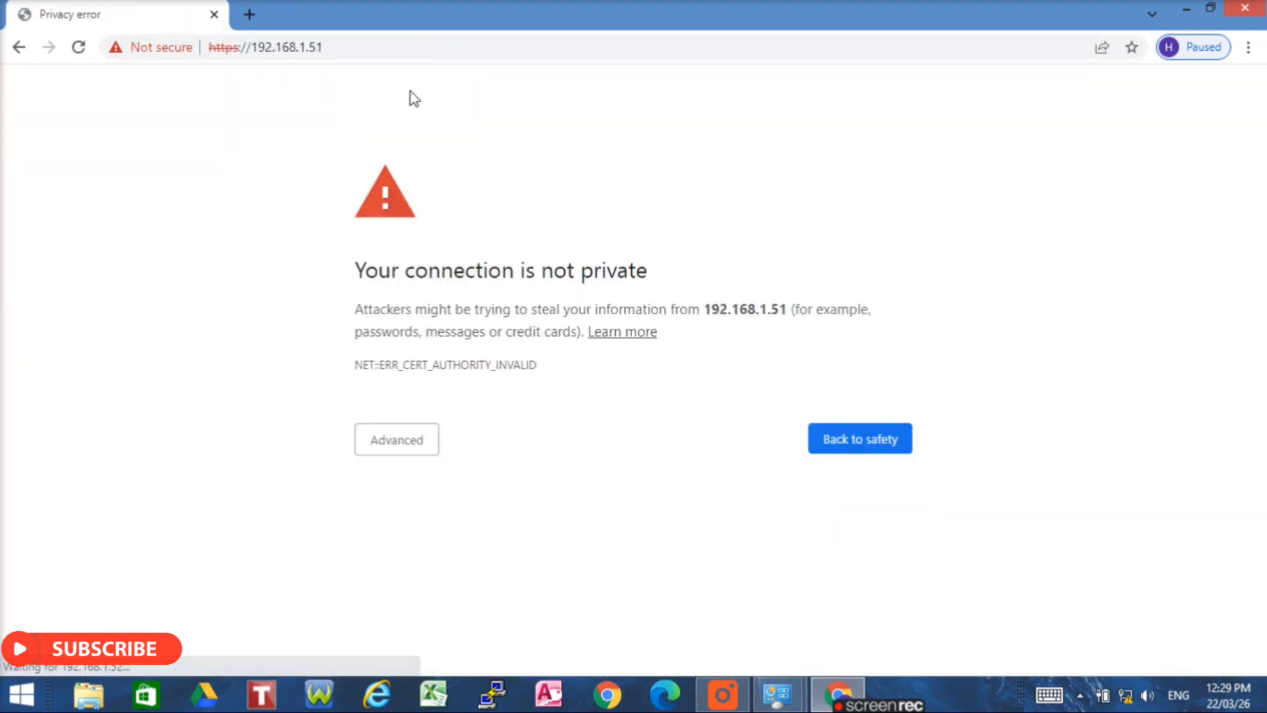
left_click(392, 450)
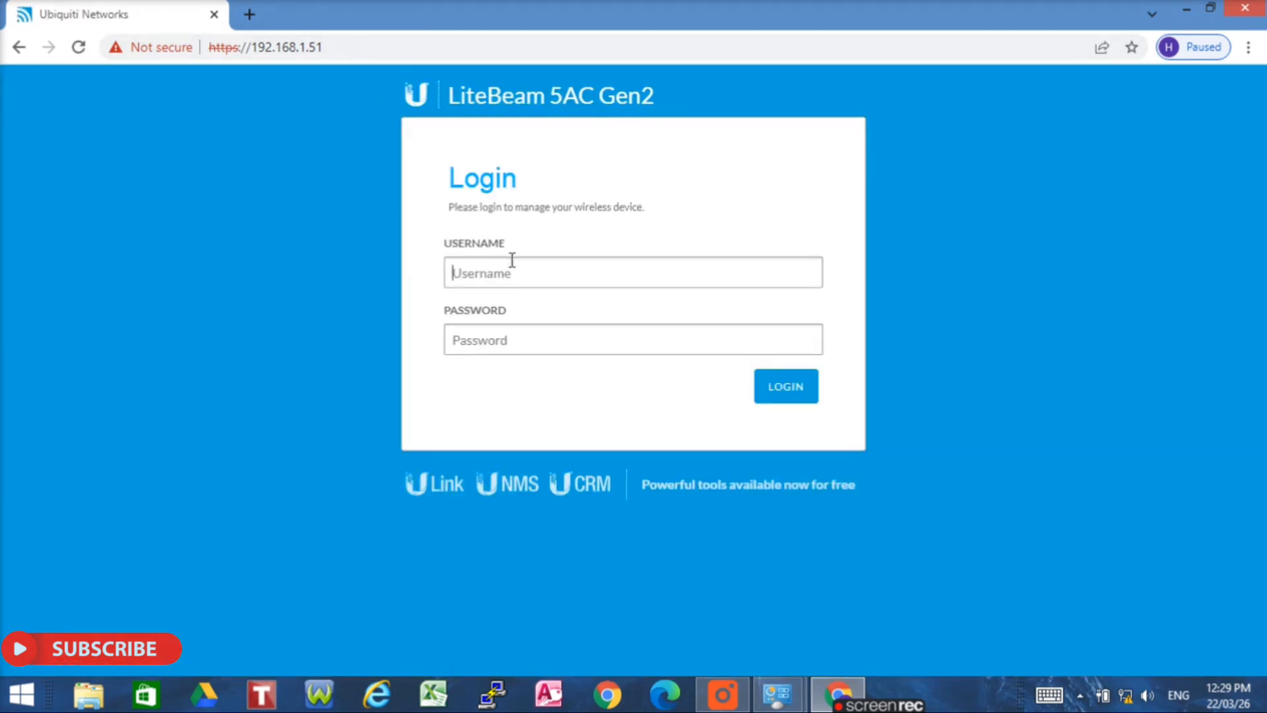
- Log in with the saved default username and the account password, resubmitting after a rejection
left_click(505, 266)
left_click(492, 321)
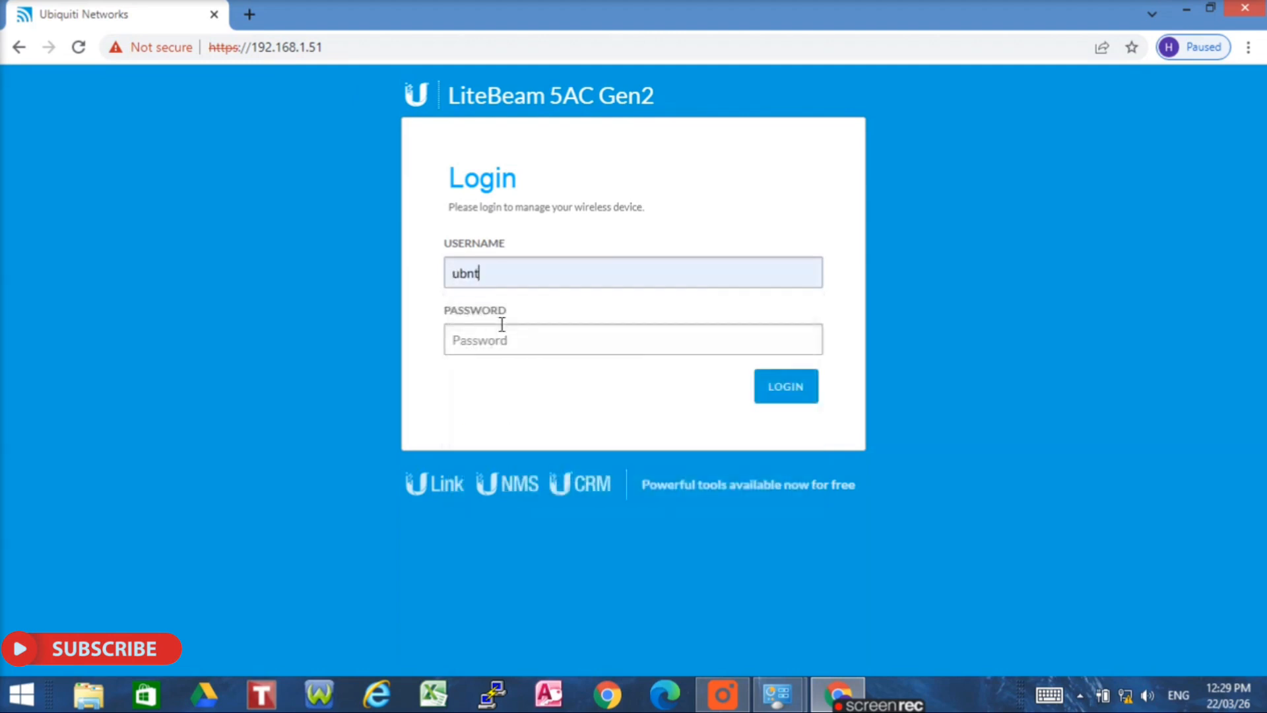
type("u")
left_click(802, 394)
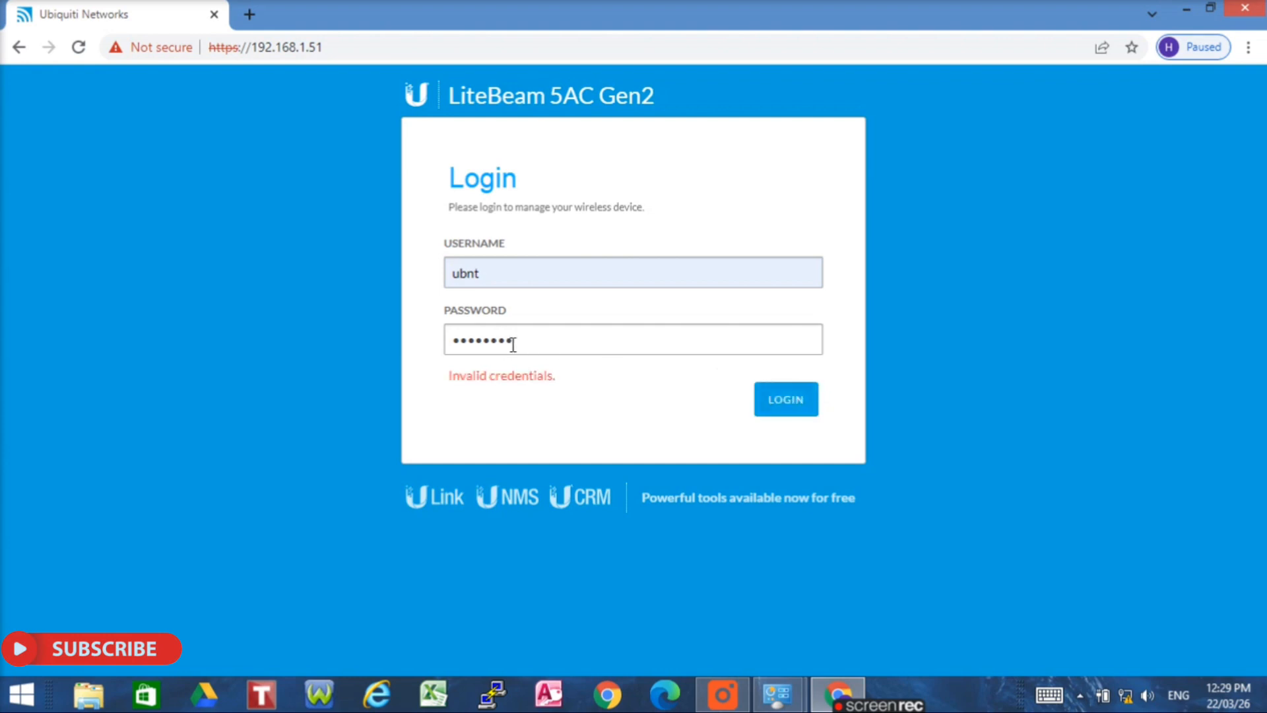
type("•")
left_click(776, 400)
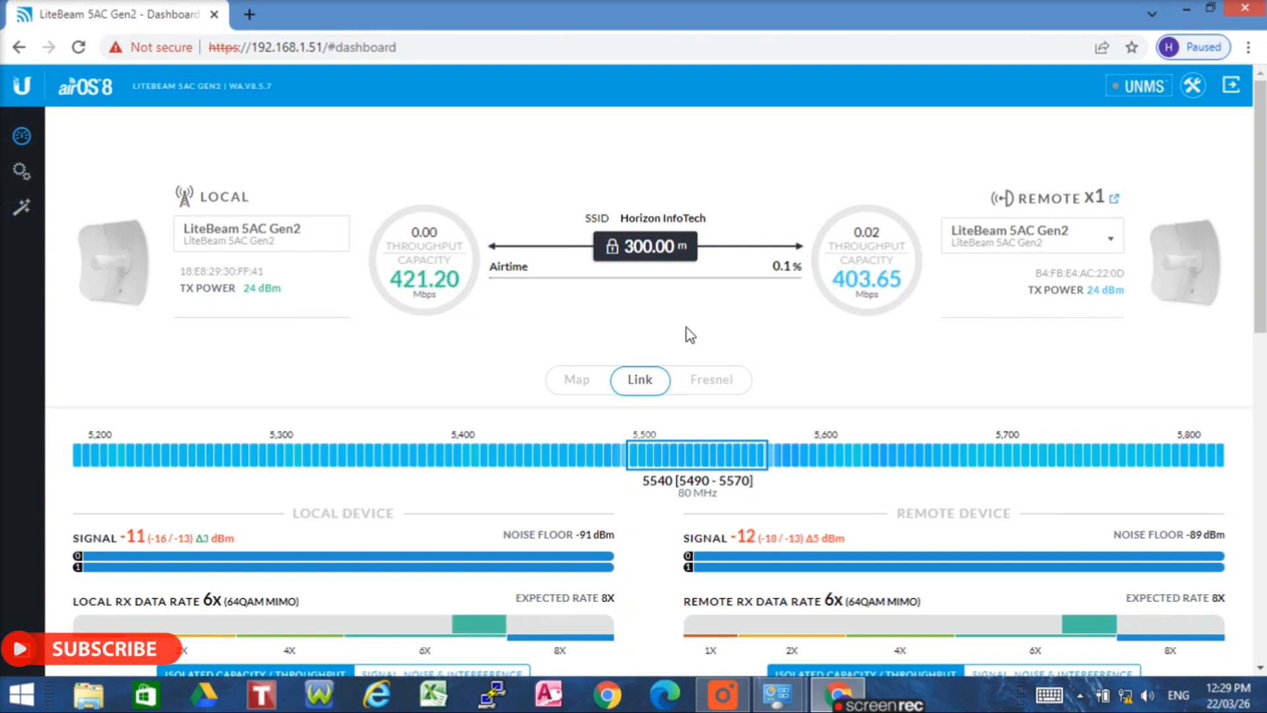
- Verify both link ends at 8X (256QAM MIMO) with 631.80 and 600.60 Mbps capacity over 300 m
left_click_drag(529, 413, 801, 683)
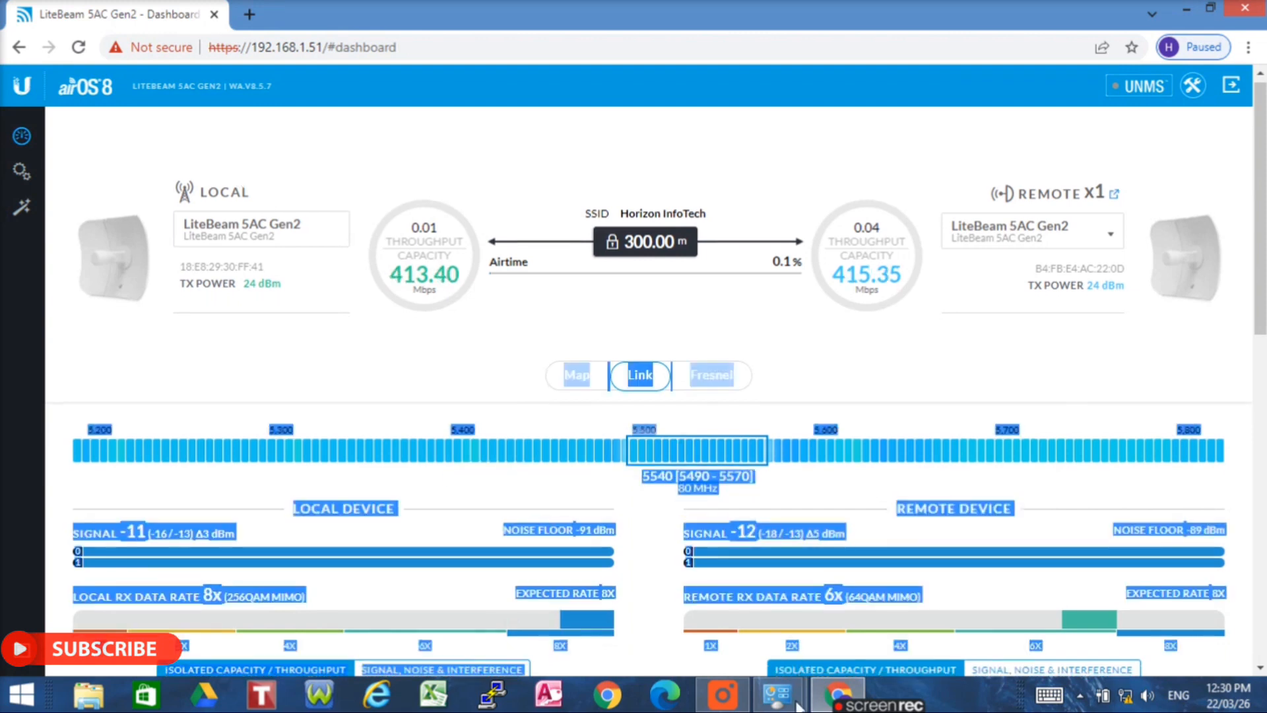
left_click(713, 584)
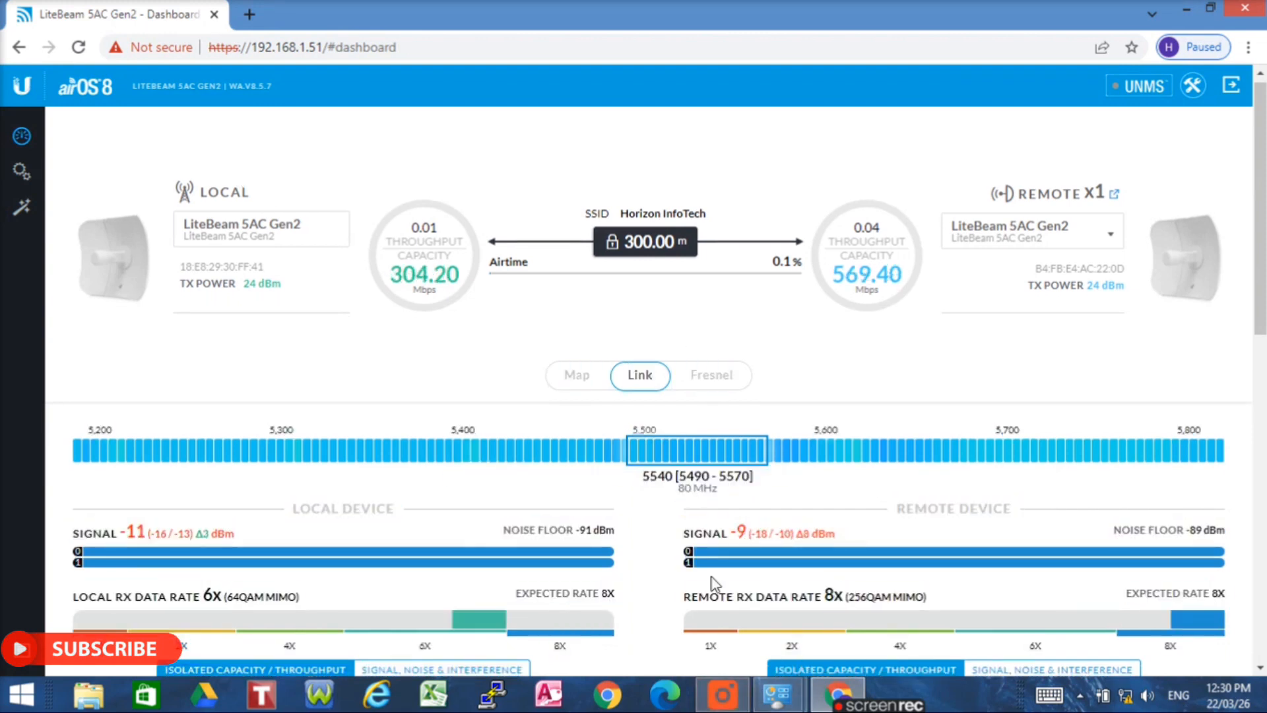
left_click(724, 692)
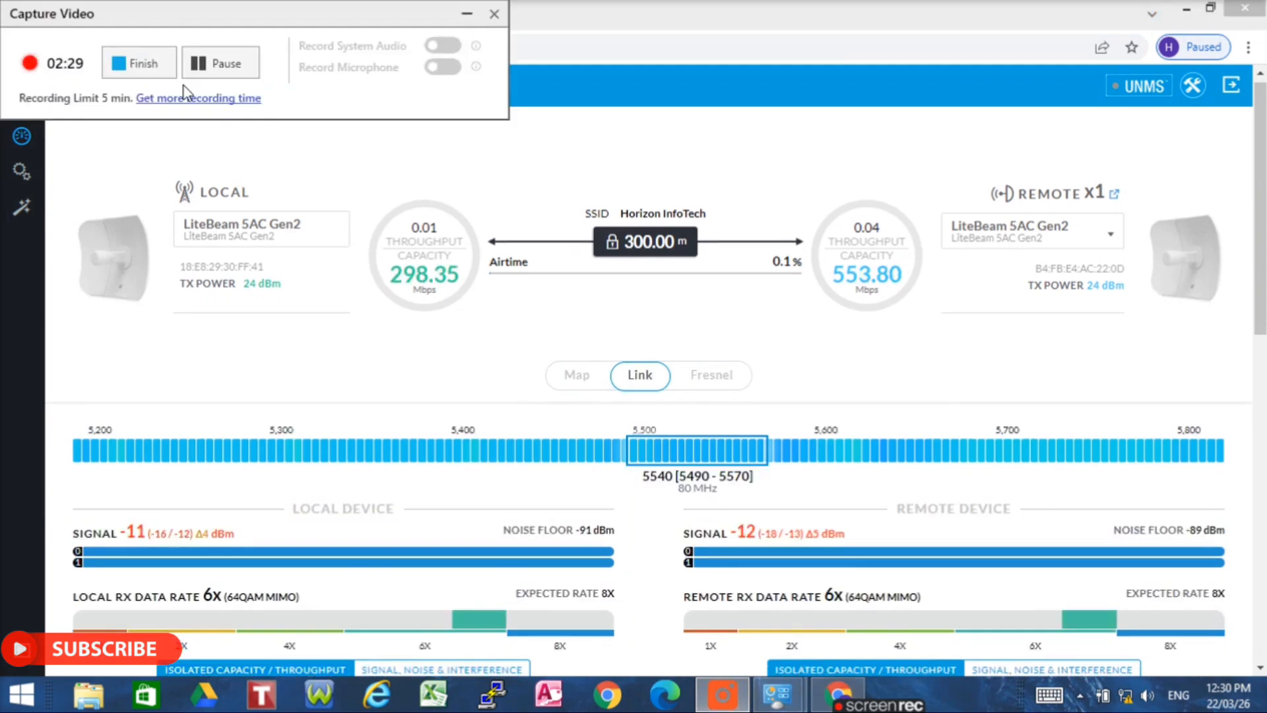
left_click(467, 13)
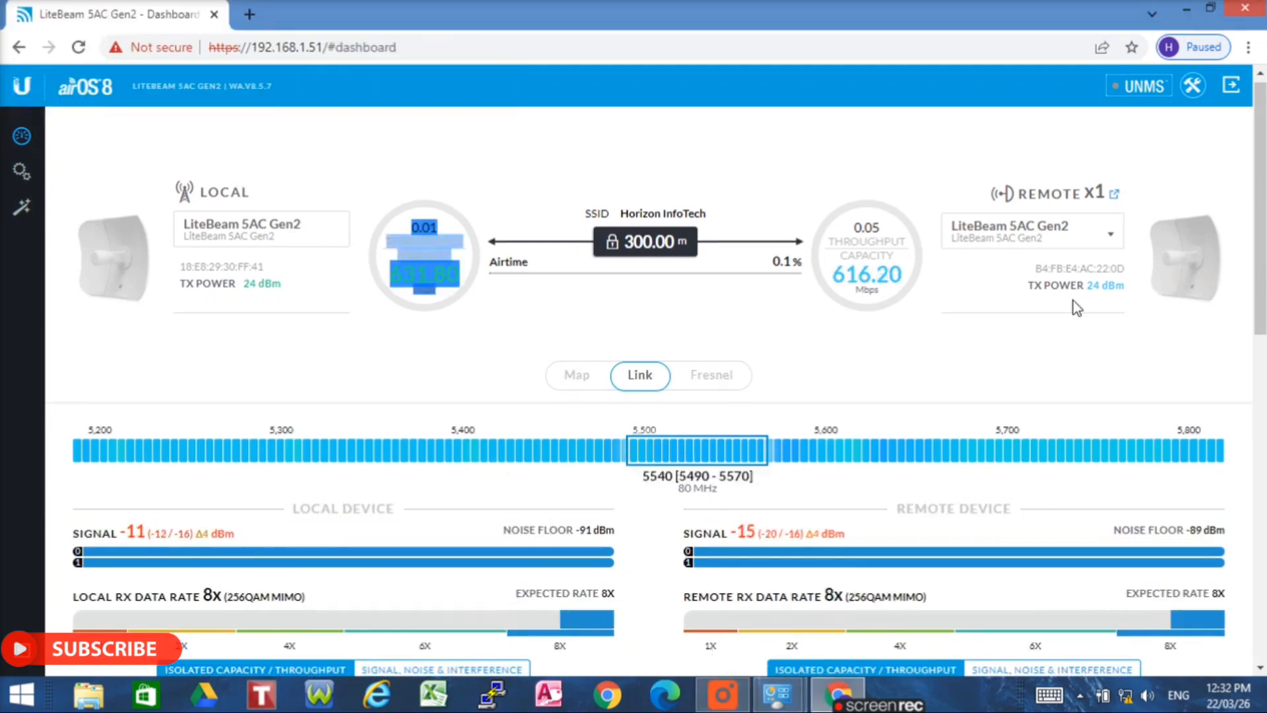
right_click(1127, 703)
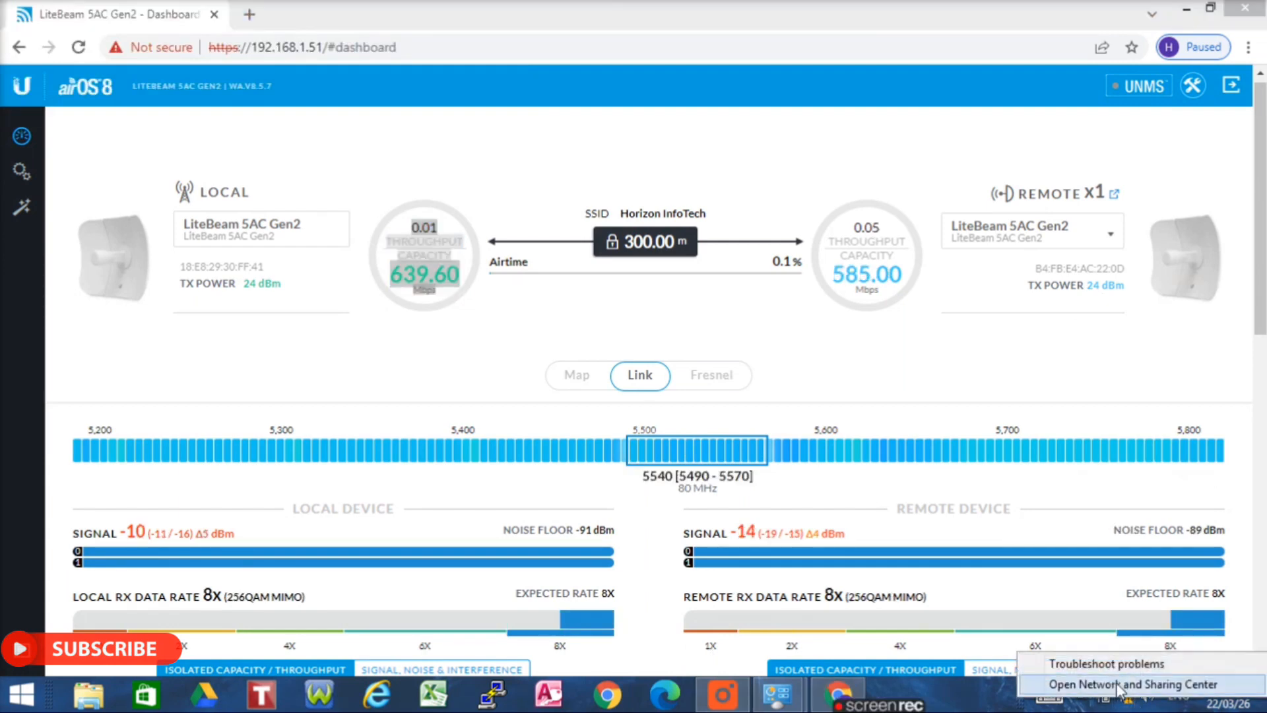
left_click(1258, 8)
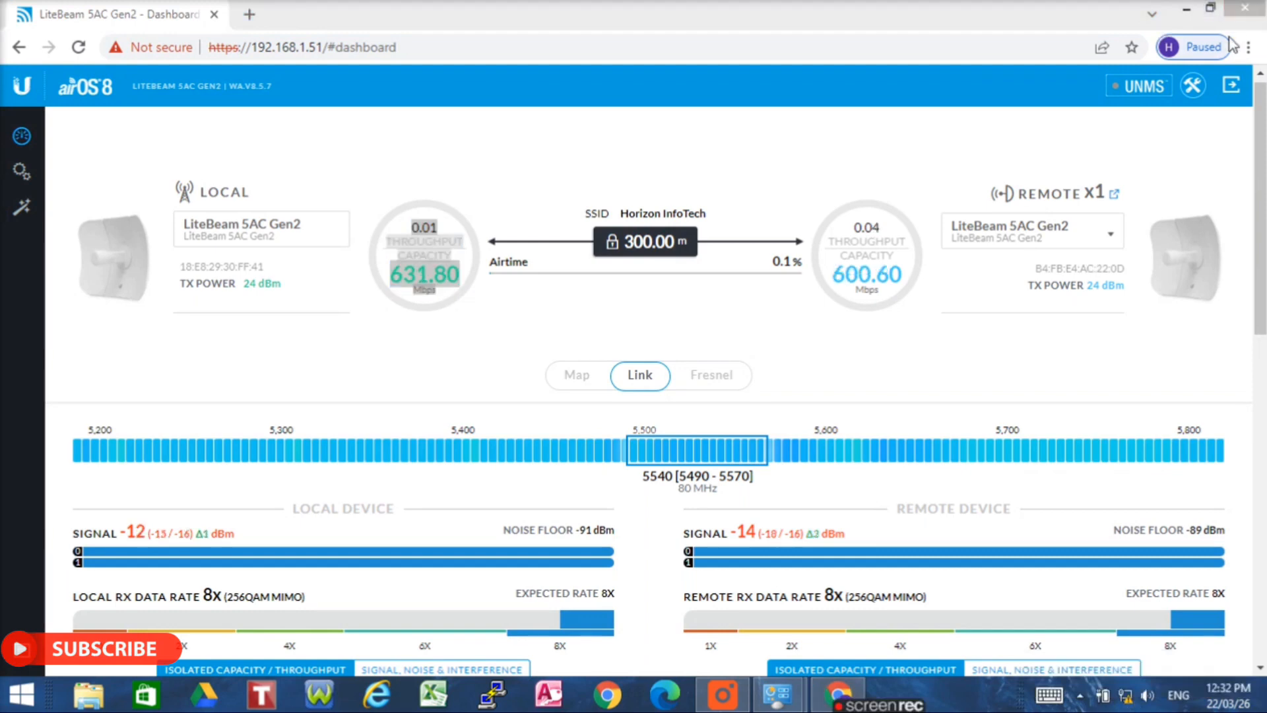
- Close Chrome, Network Connections and the Network and Sharing Center windows
left_click(1243, 11)
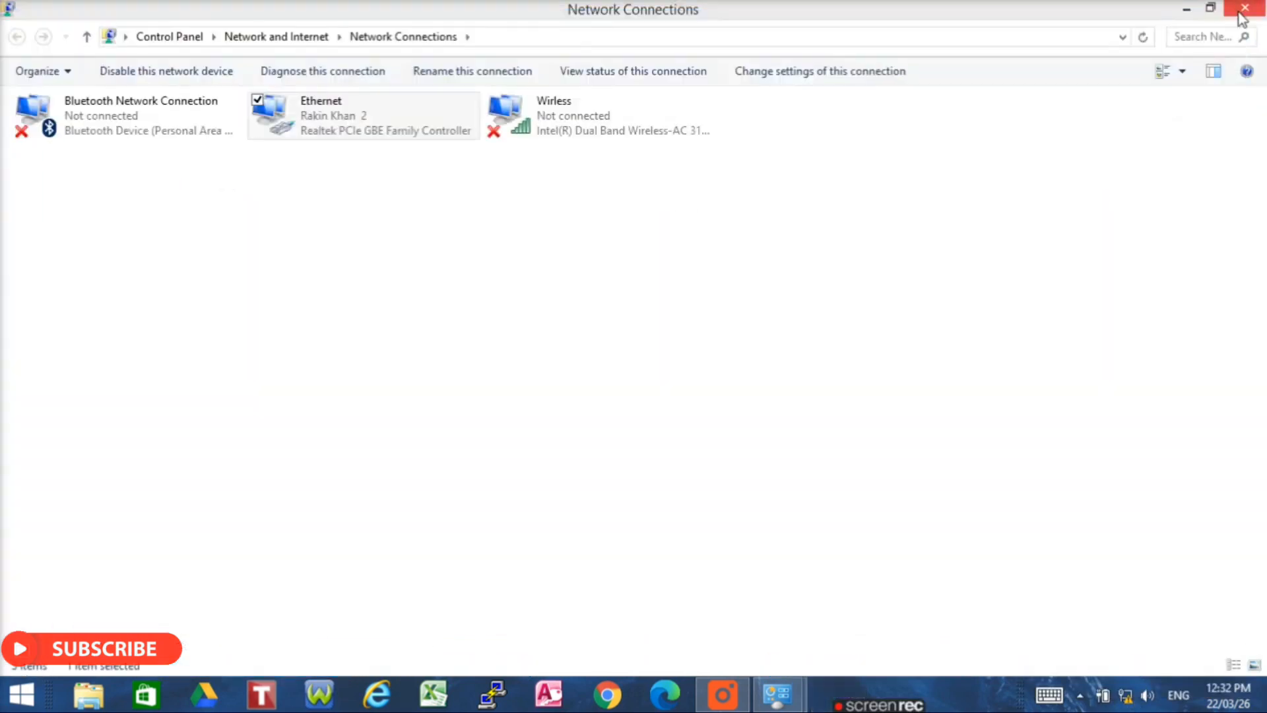
left_click(1244, 11)
left_click(1243, 10)
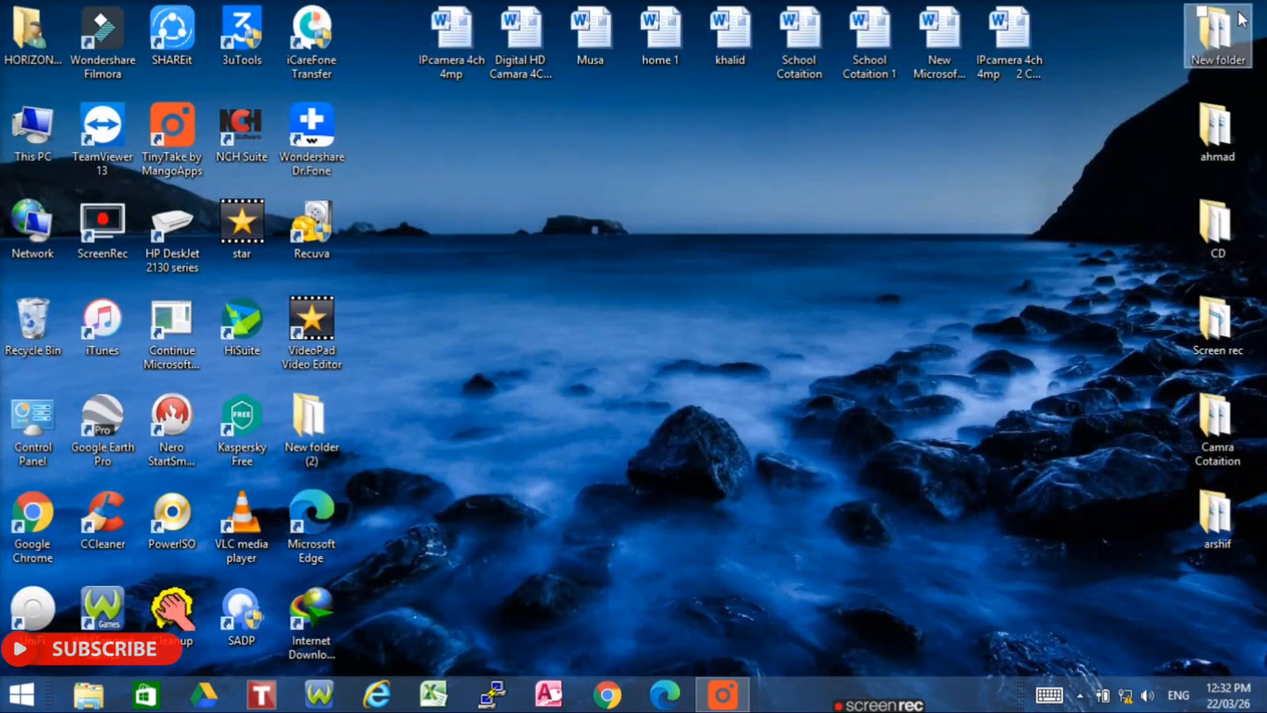
- Run the network troubleshooter as administrator and apply the DHCP fix for Ethernet
right_click(1121, 695)
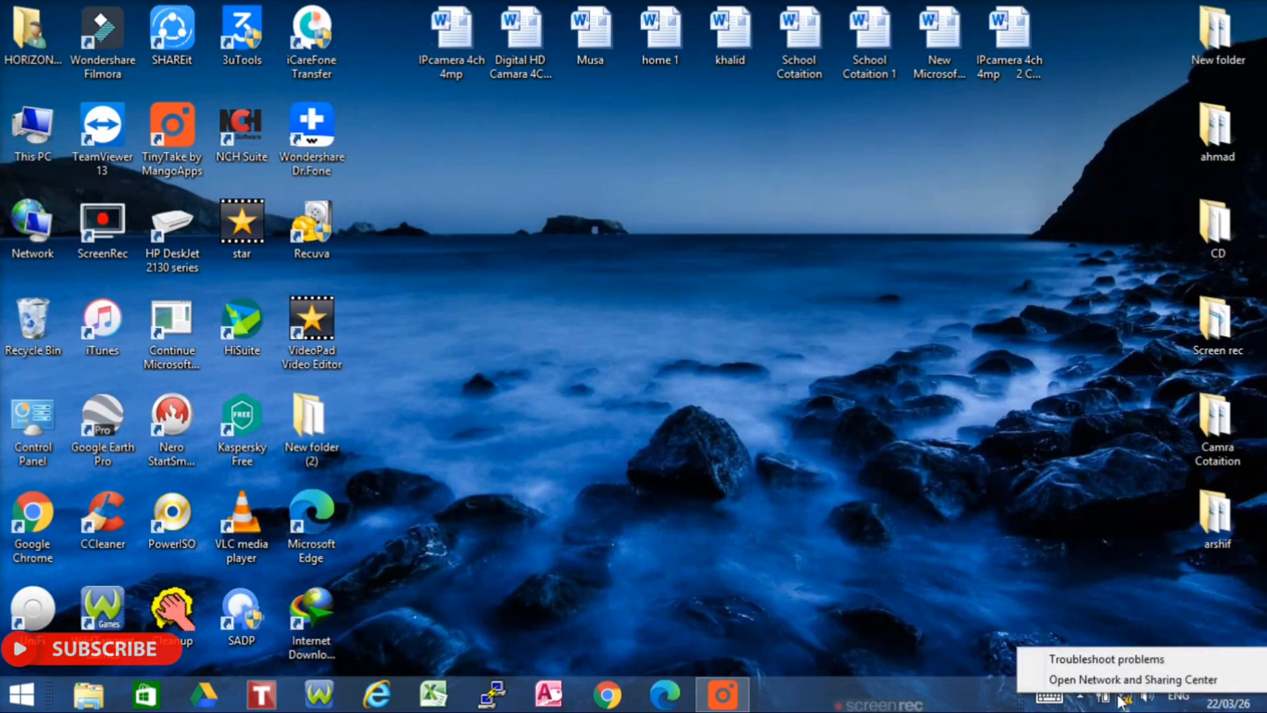
left_click(1108, 661)
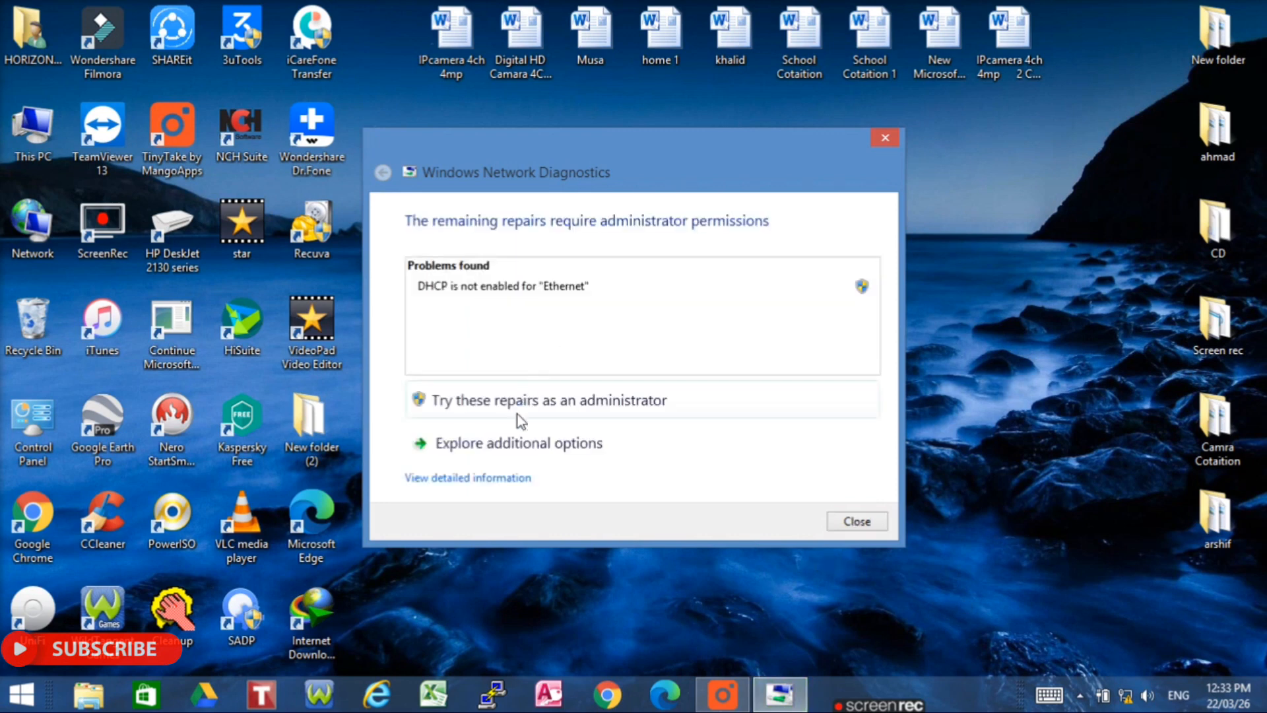
left_click(502, 394)
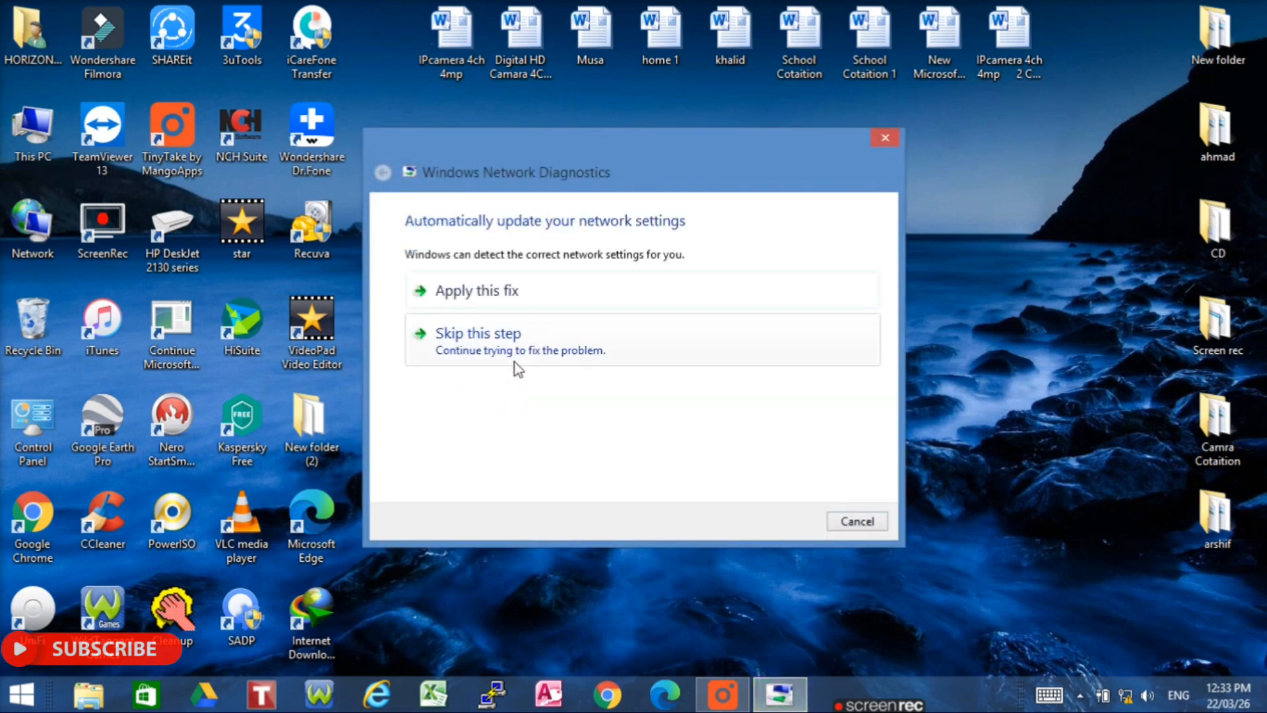
left_click(518, 292)
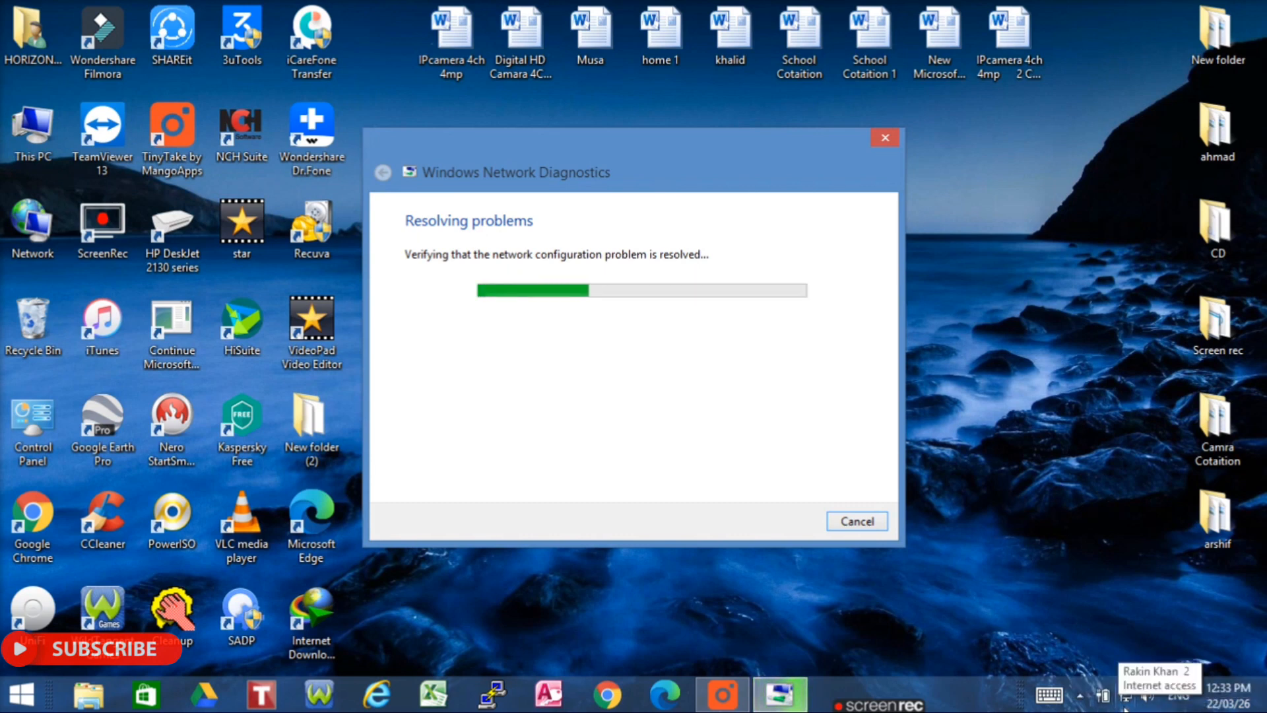
left_click(875, 137)
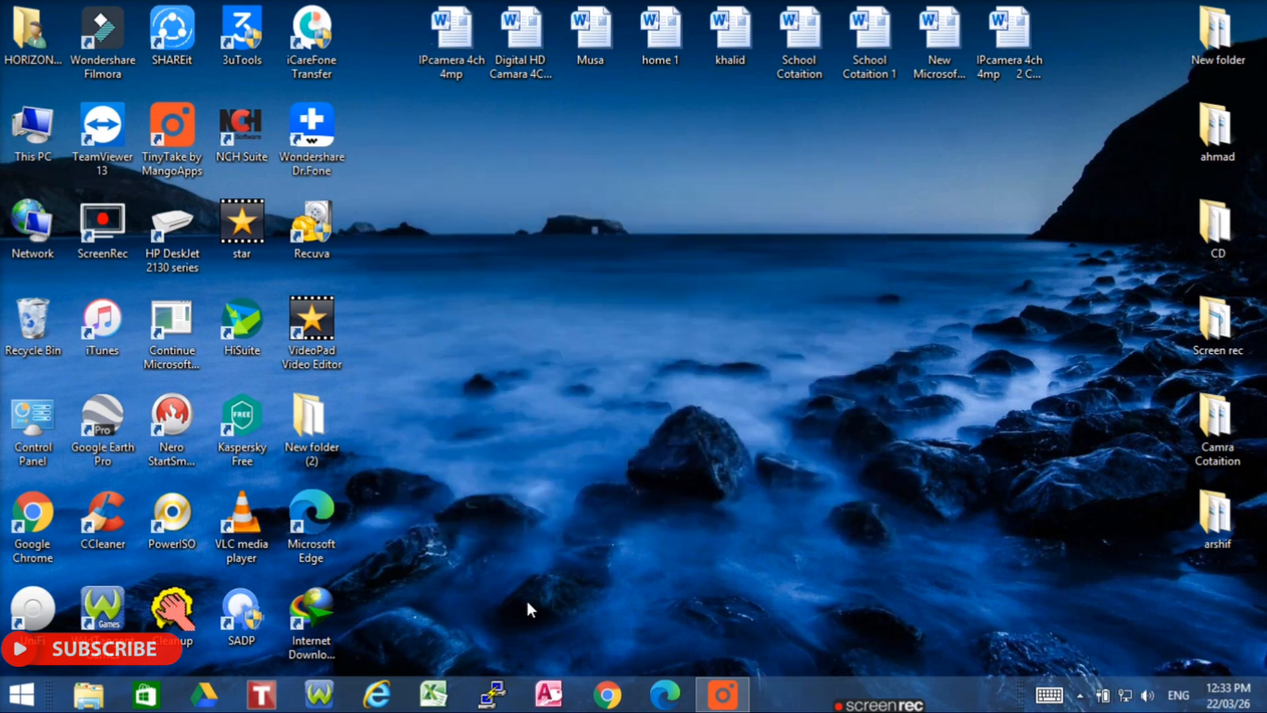
- Open Chrome and run a test Google search for 'vkjb'
left_click(607, 695)
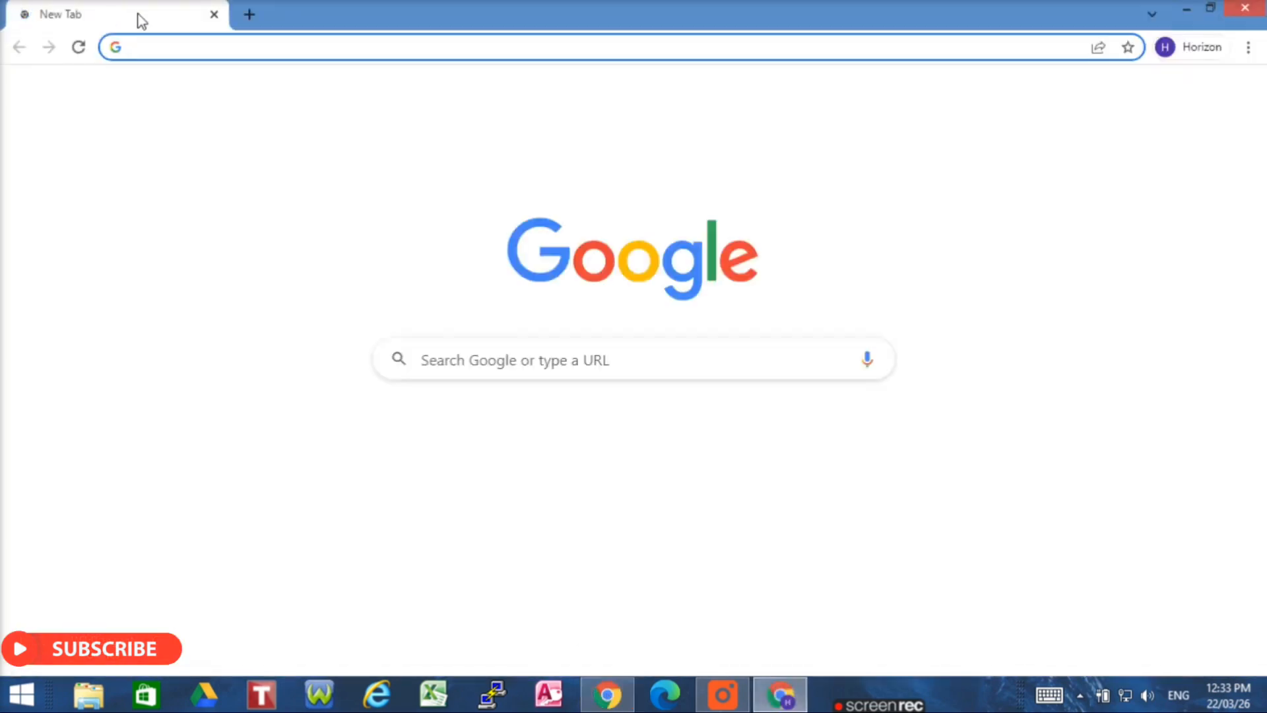
left_click(160, 39)
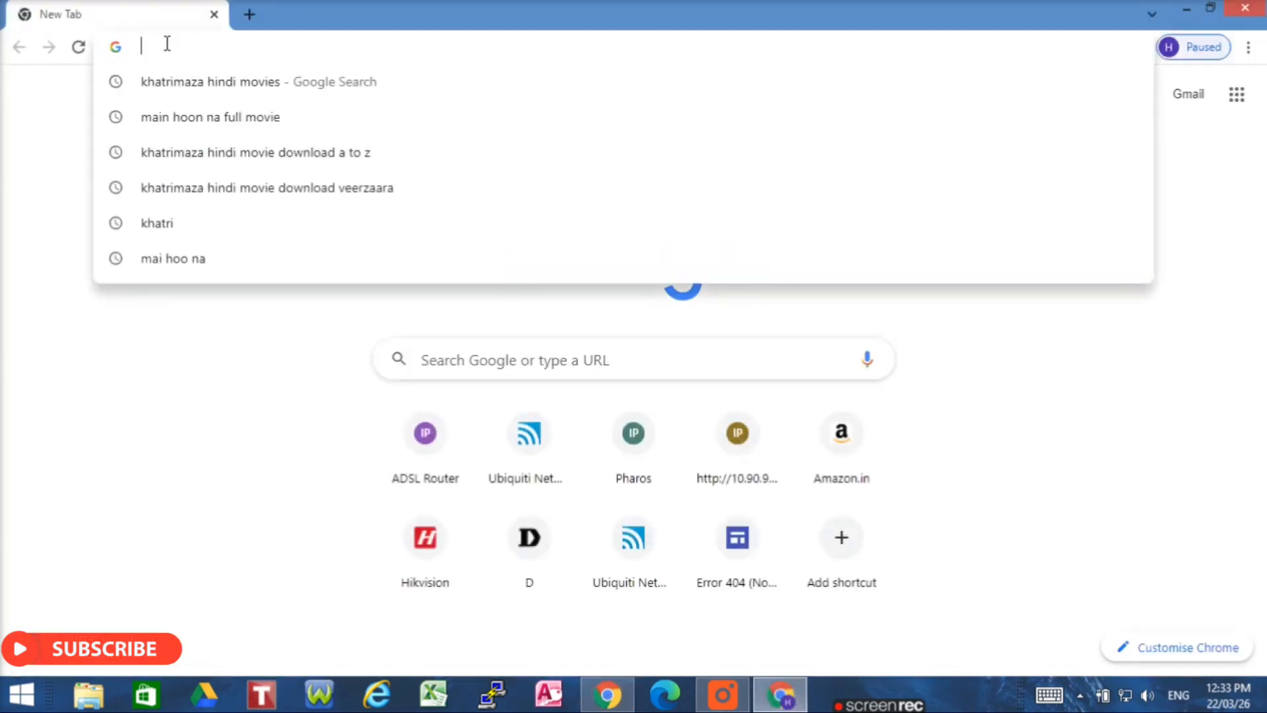
type("vkjb")
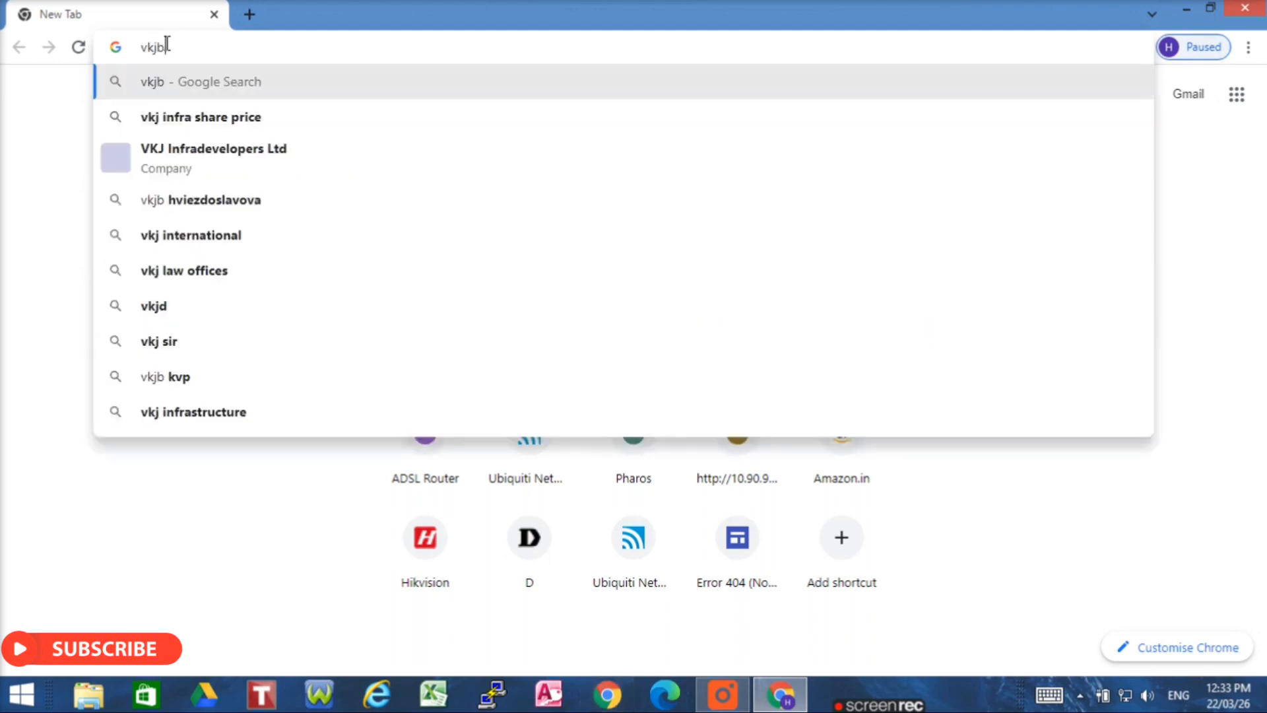
key("Return")
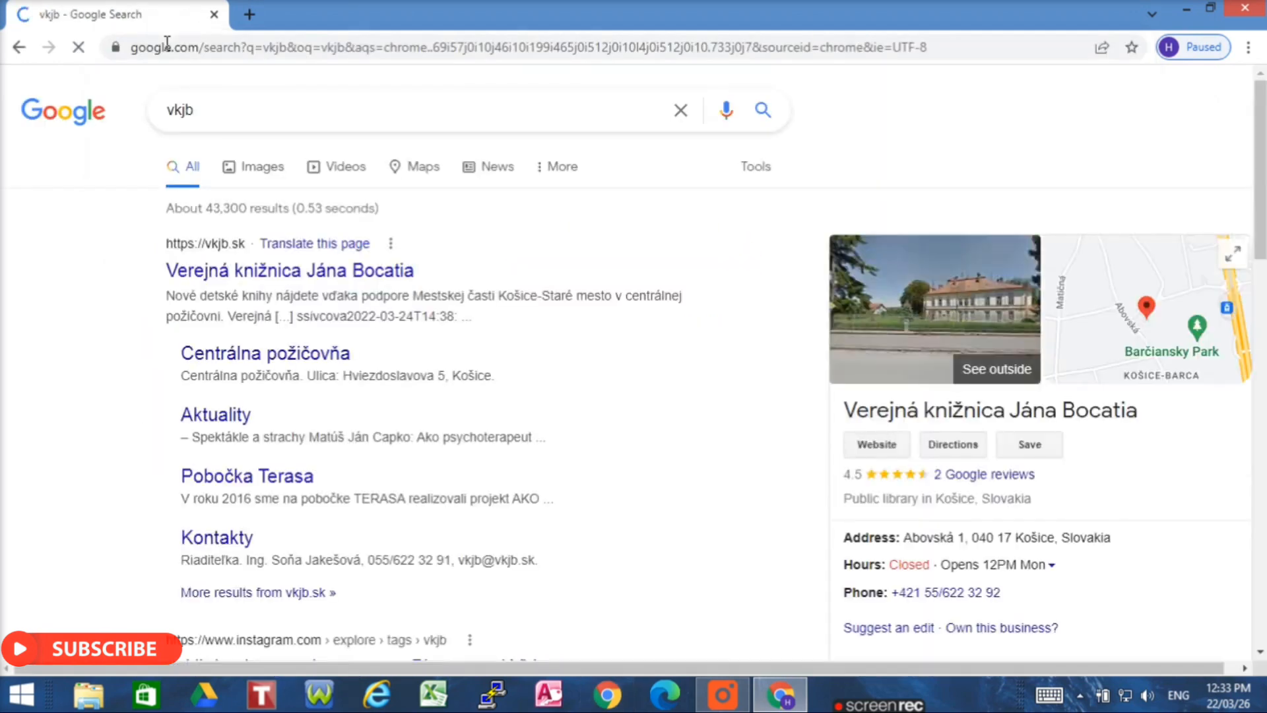
- Search for YouTube and open youtube.com from the results
left_click(247, 110)
key("BackSpace")
key("BackSpace")
key("BackSpace")
key("BackSpace")
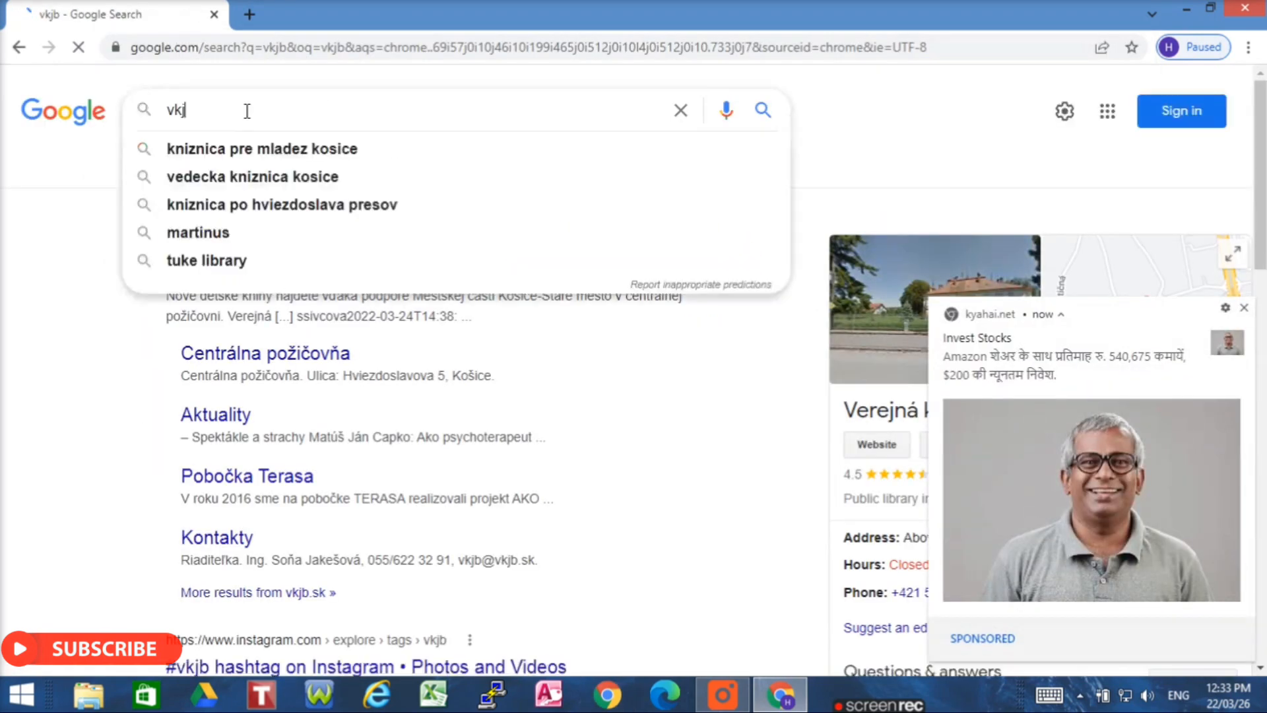
type("you")
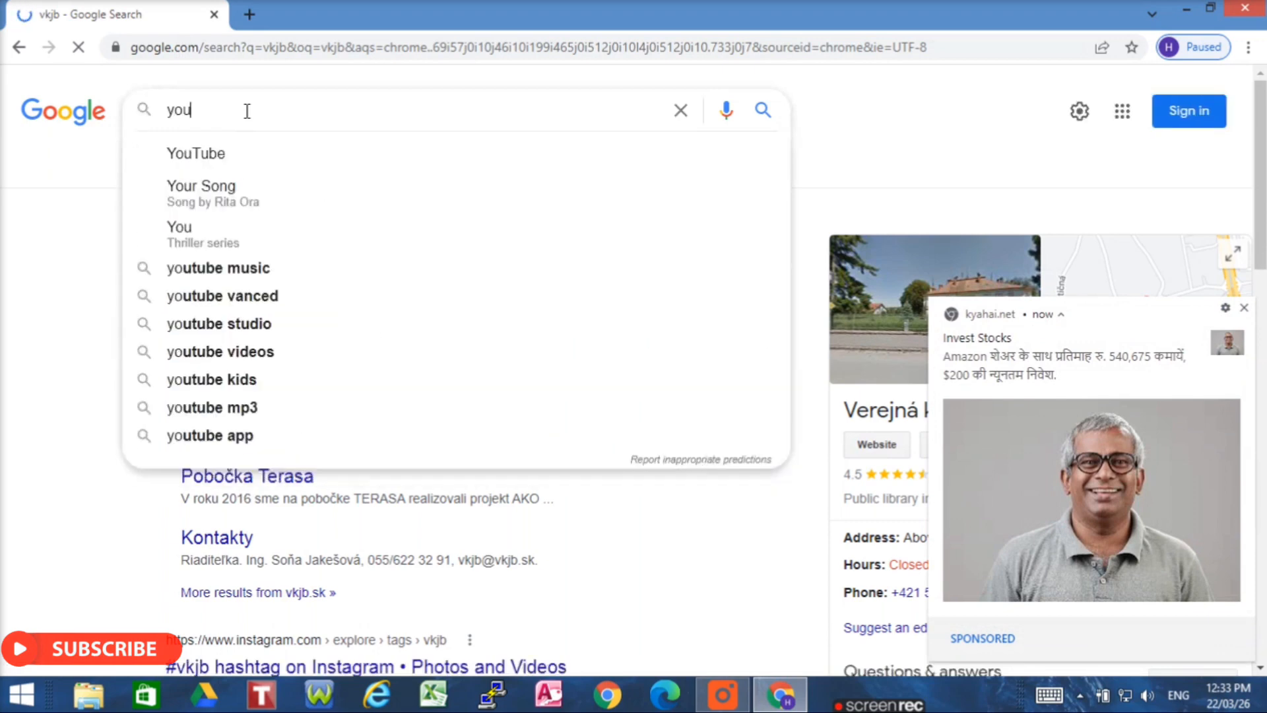
left_click(211, 159)
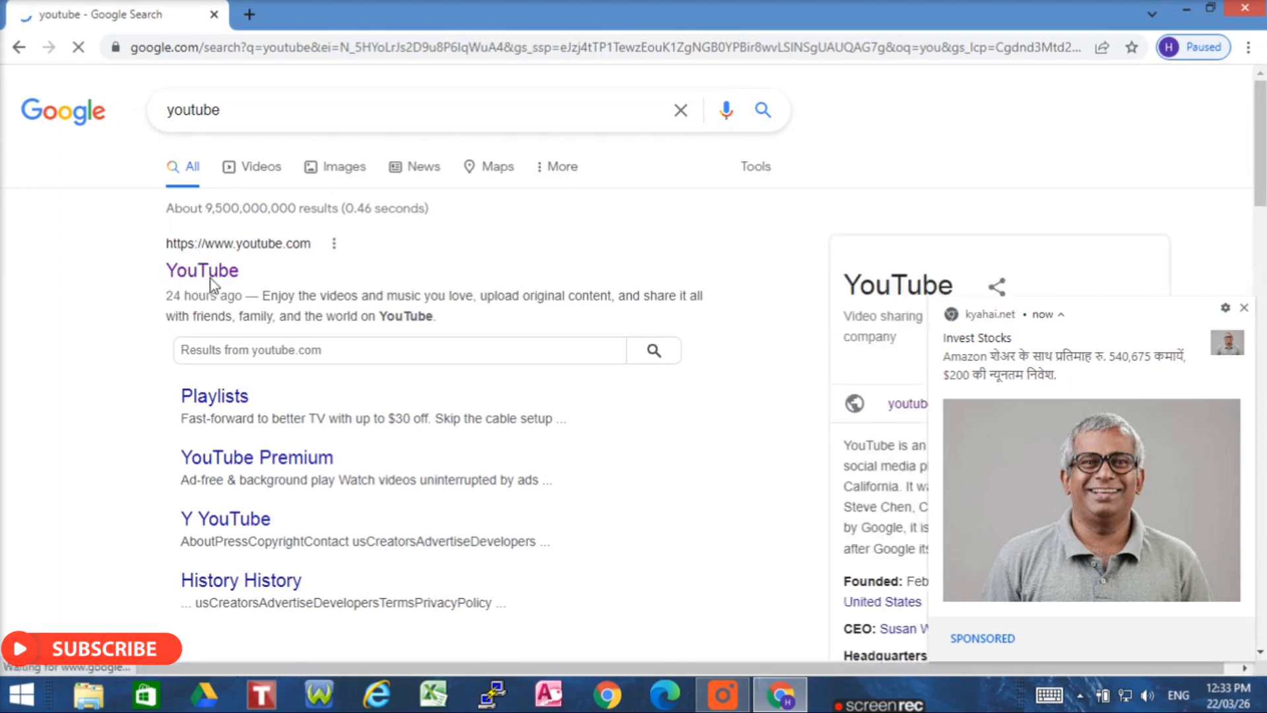
left_click(212, 273)
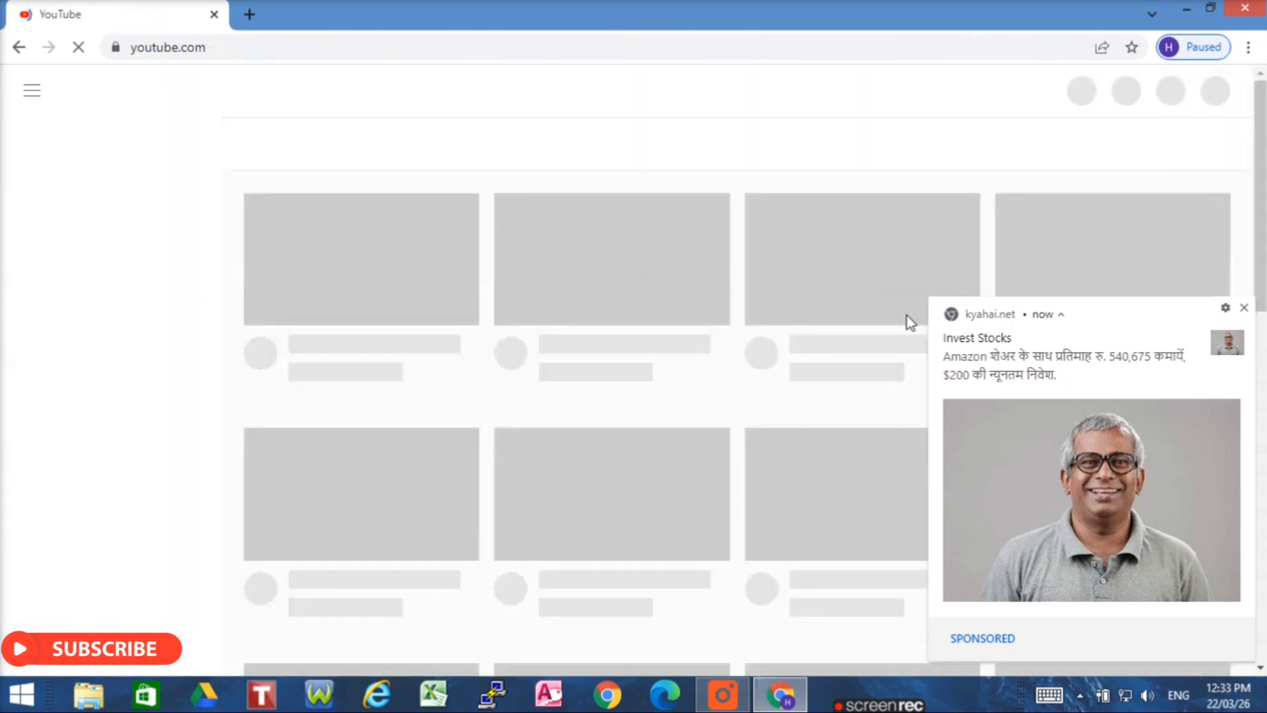